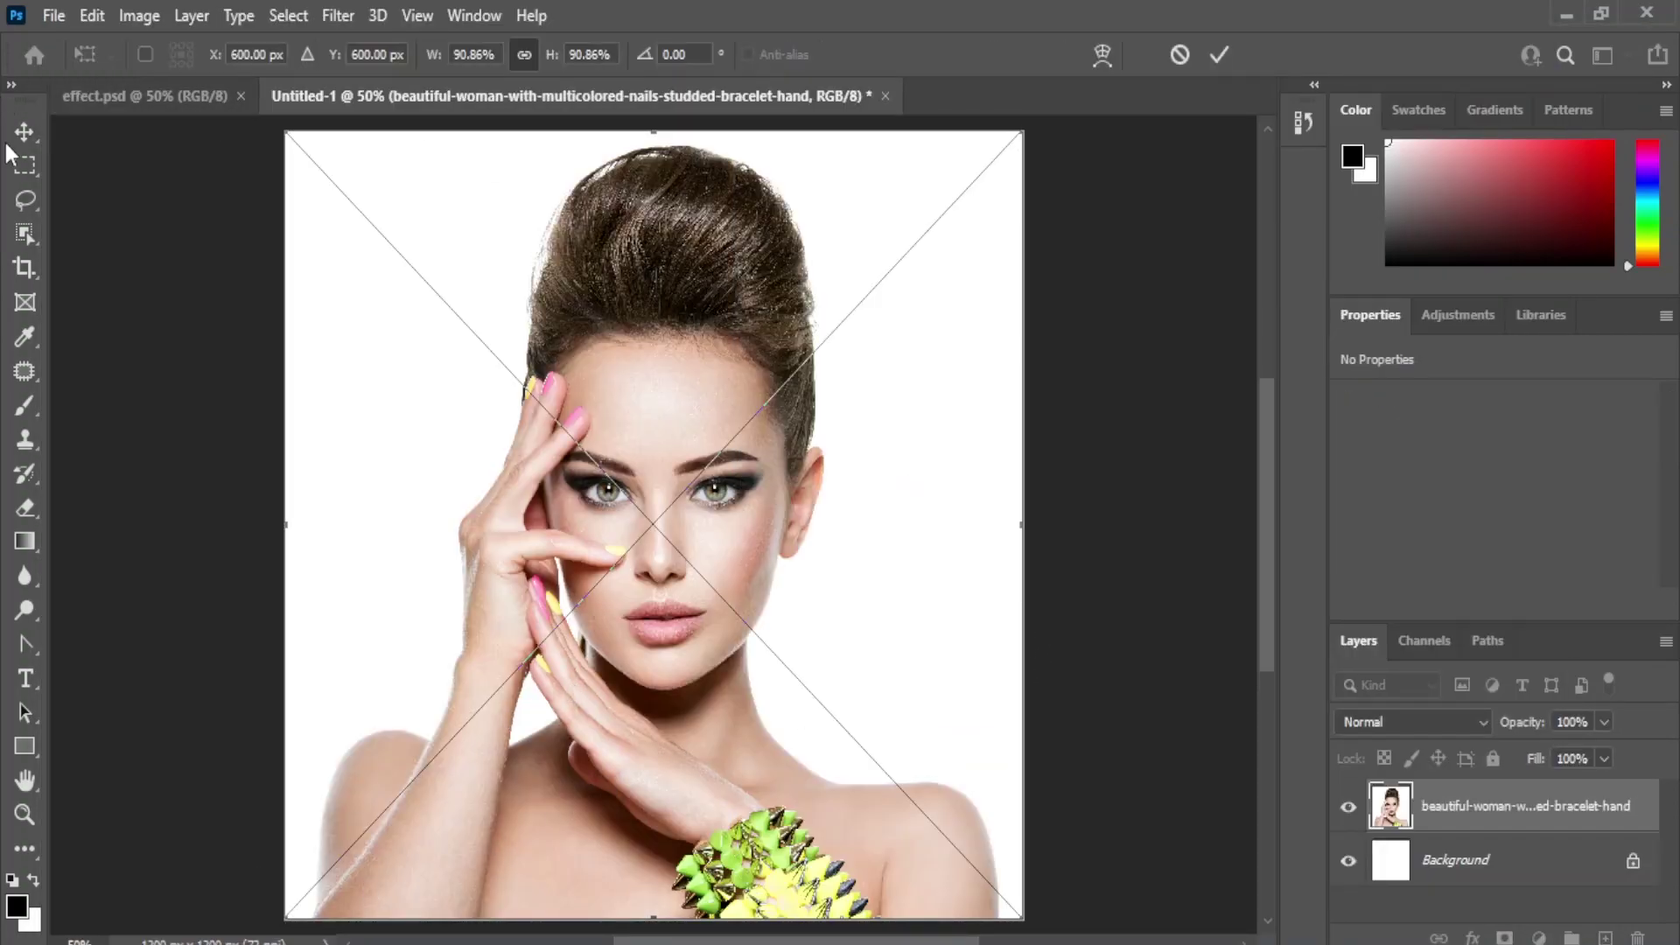
Cut the woman out of the placed photo with Select Subject, output it to a new layer, and delete the original photo layer.
key("Return")
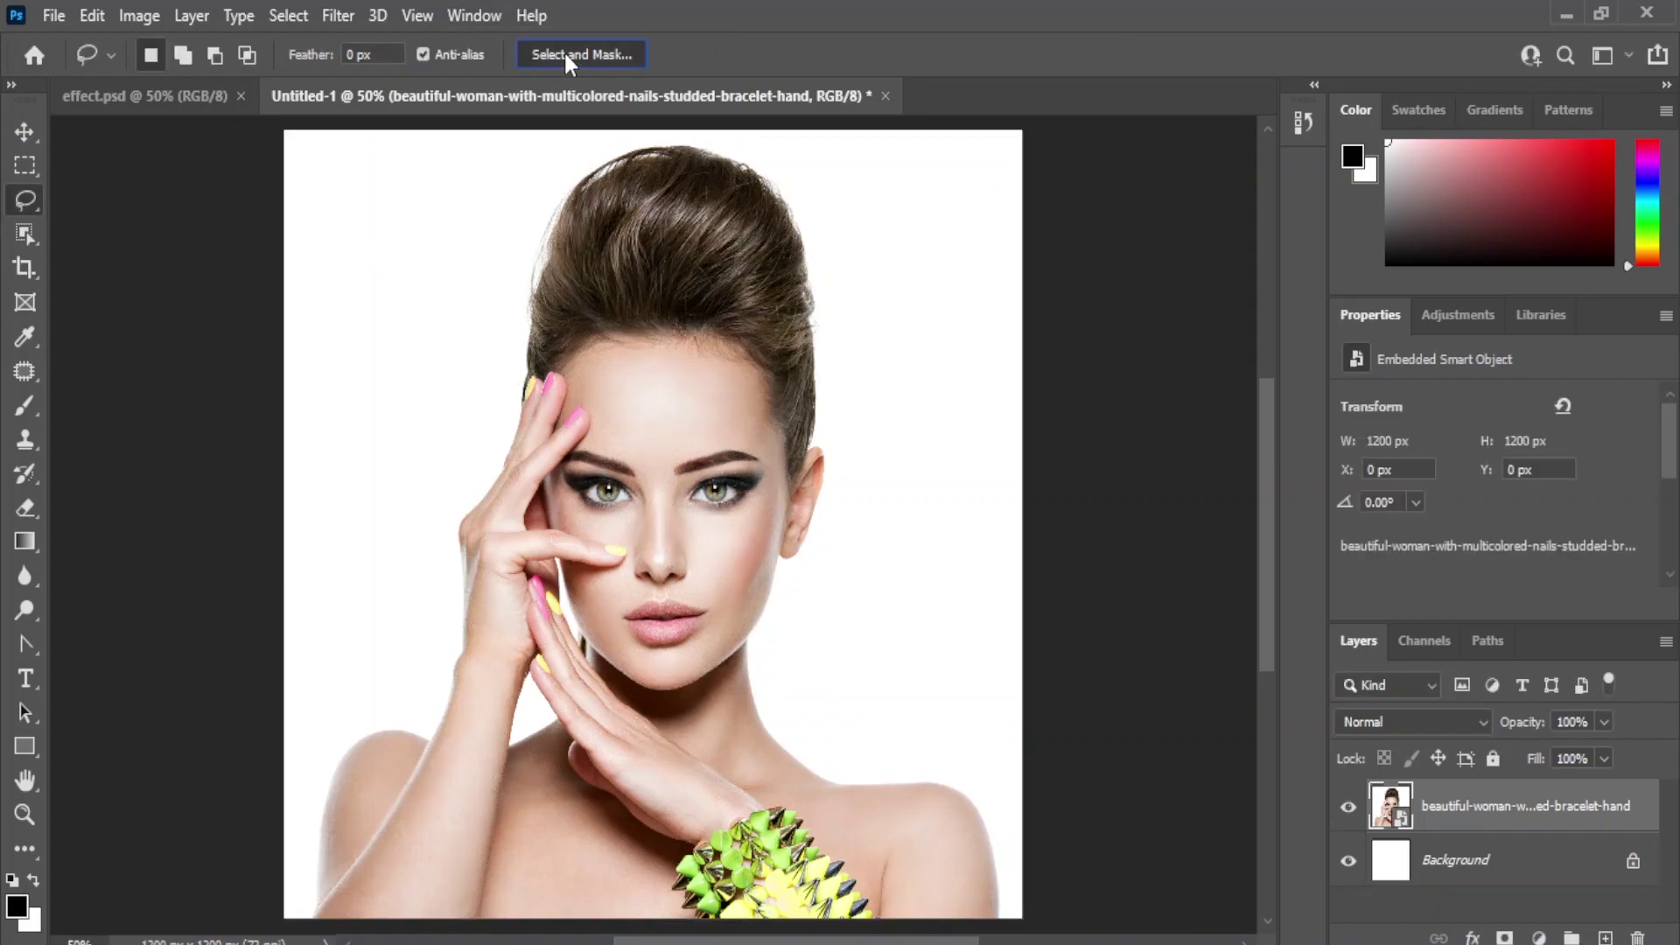
left_click(567, 52)
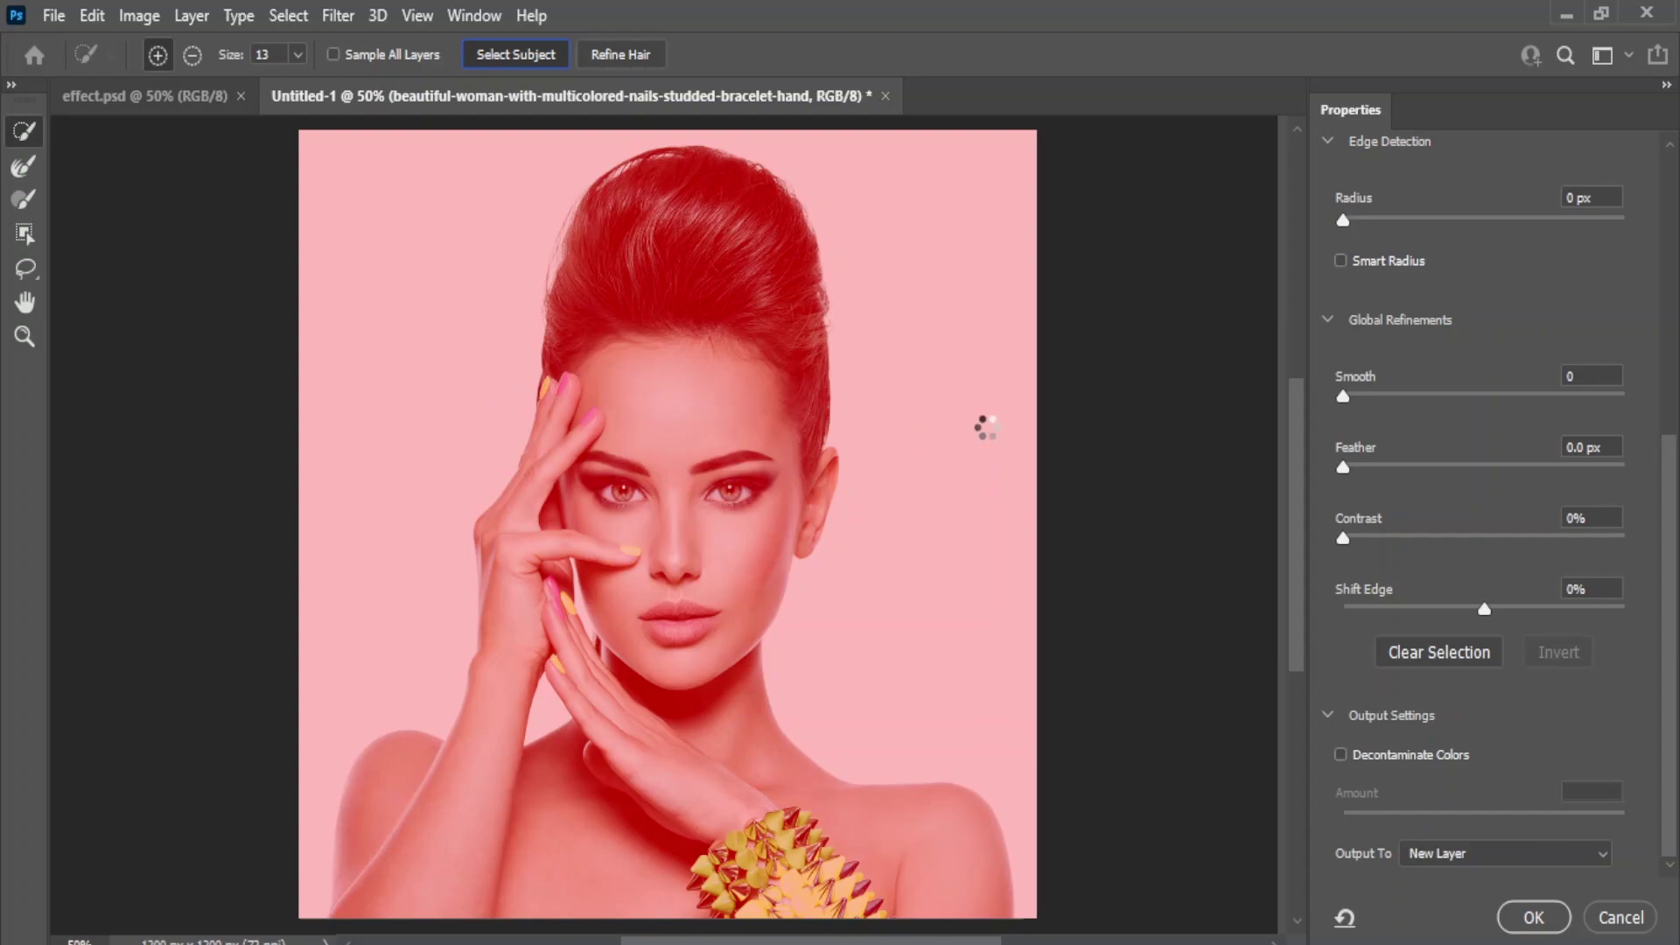
left_click(1543, 853)
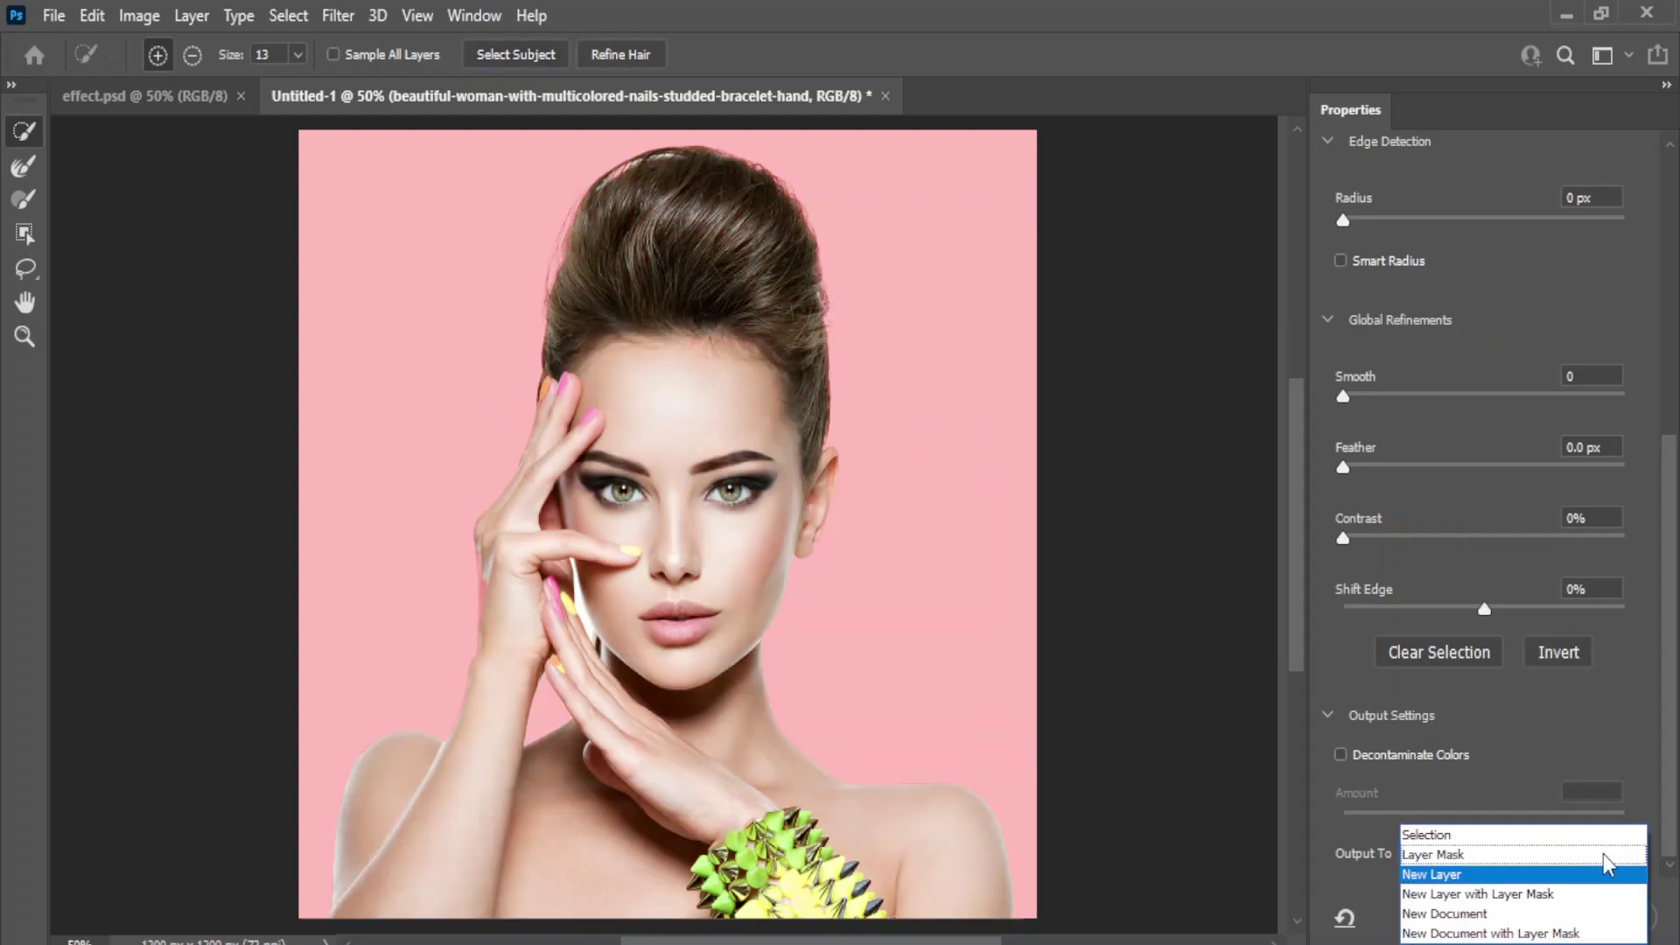
left_click(1418, 874)
left_click(1533, 917)
left_click_drag(1487, 861, 1638, 934)
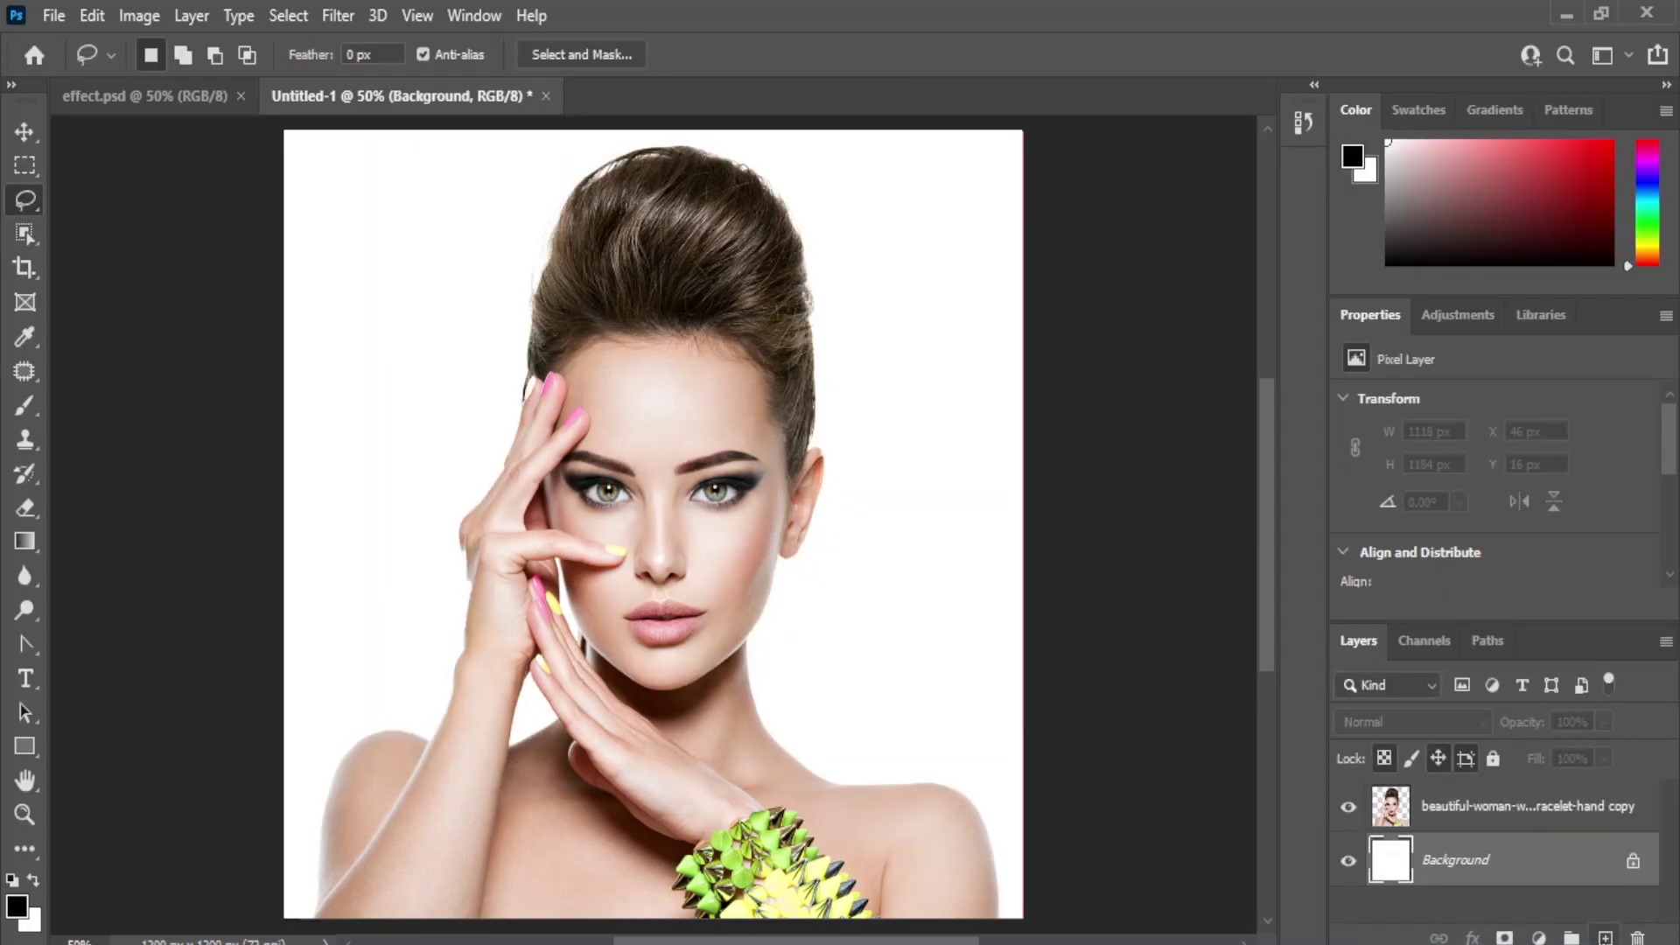
Add a gradient fill layer above the Background and set its starting colour stop to fcf4f4 at location 23%.
left_click(1605, 937)
left_click(1538, 937)
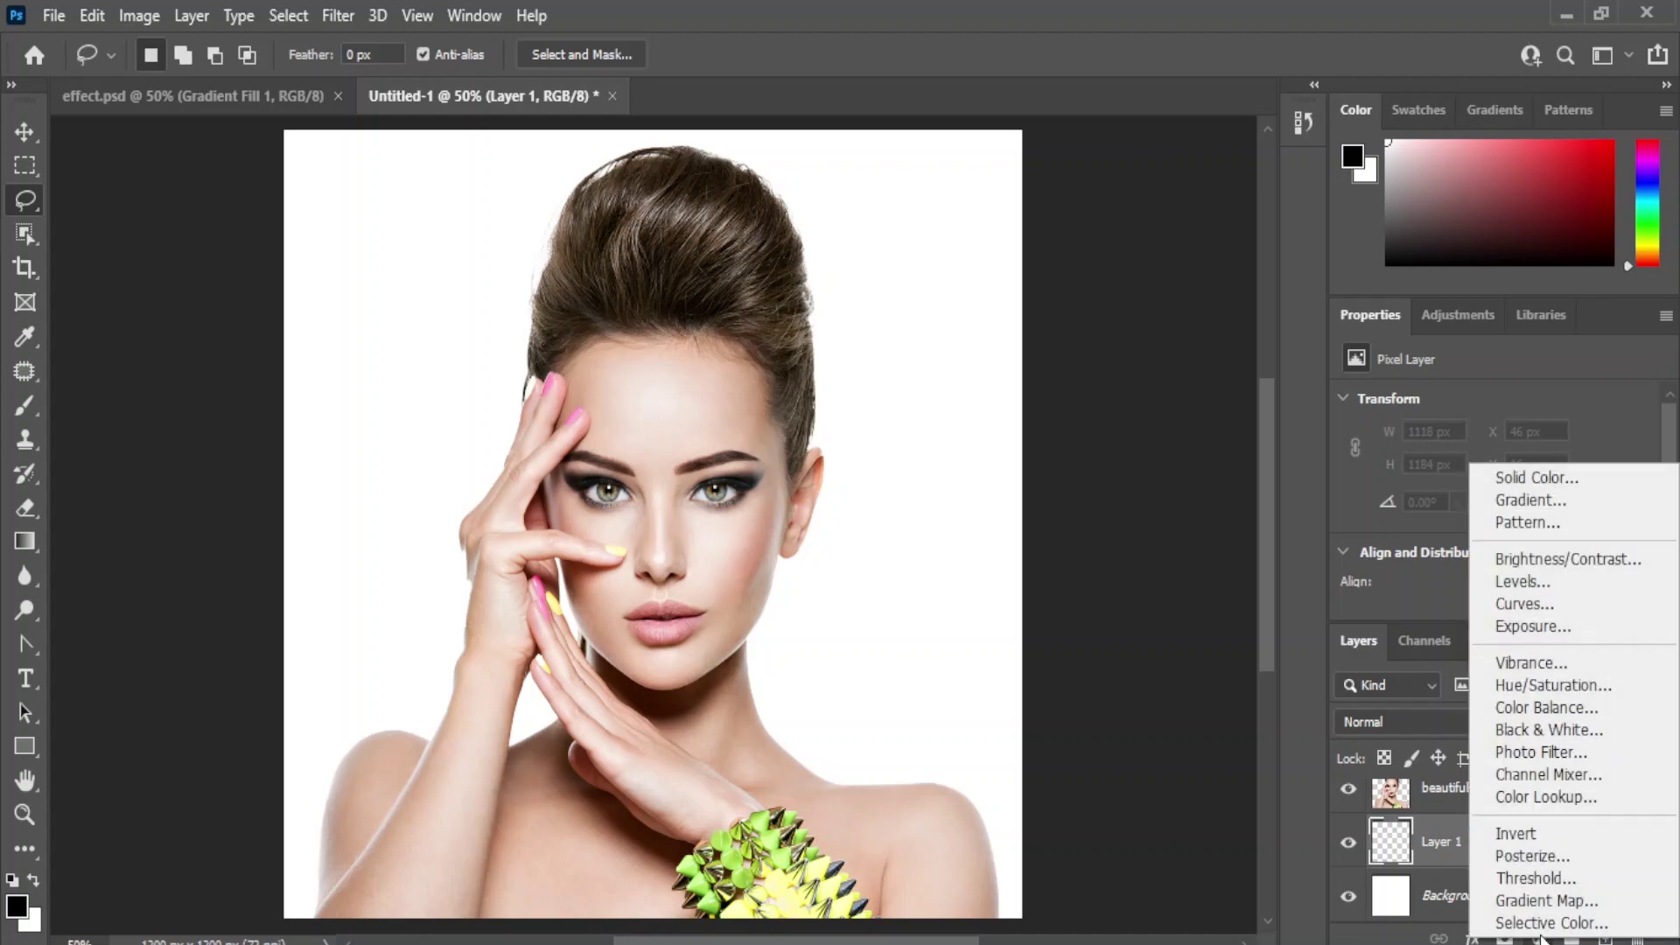
left_click(1583, 505)
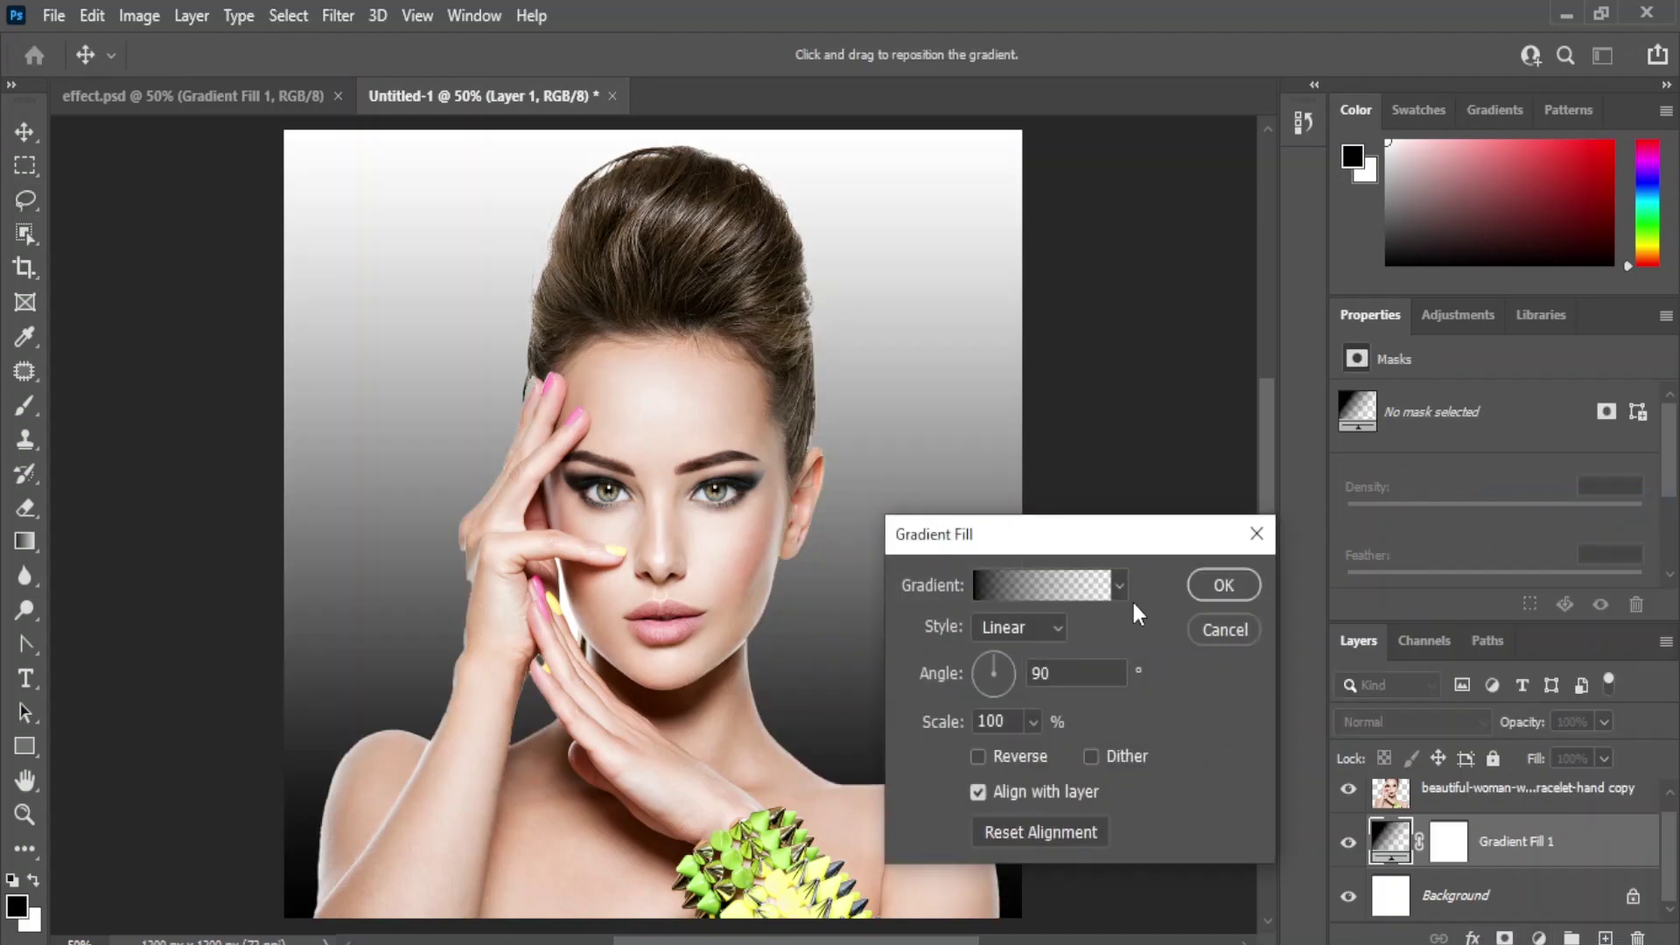
left_click(1045, 596)
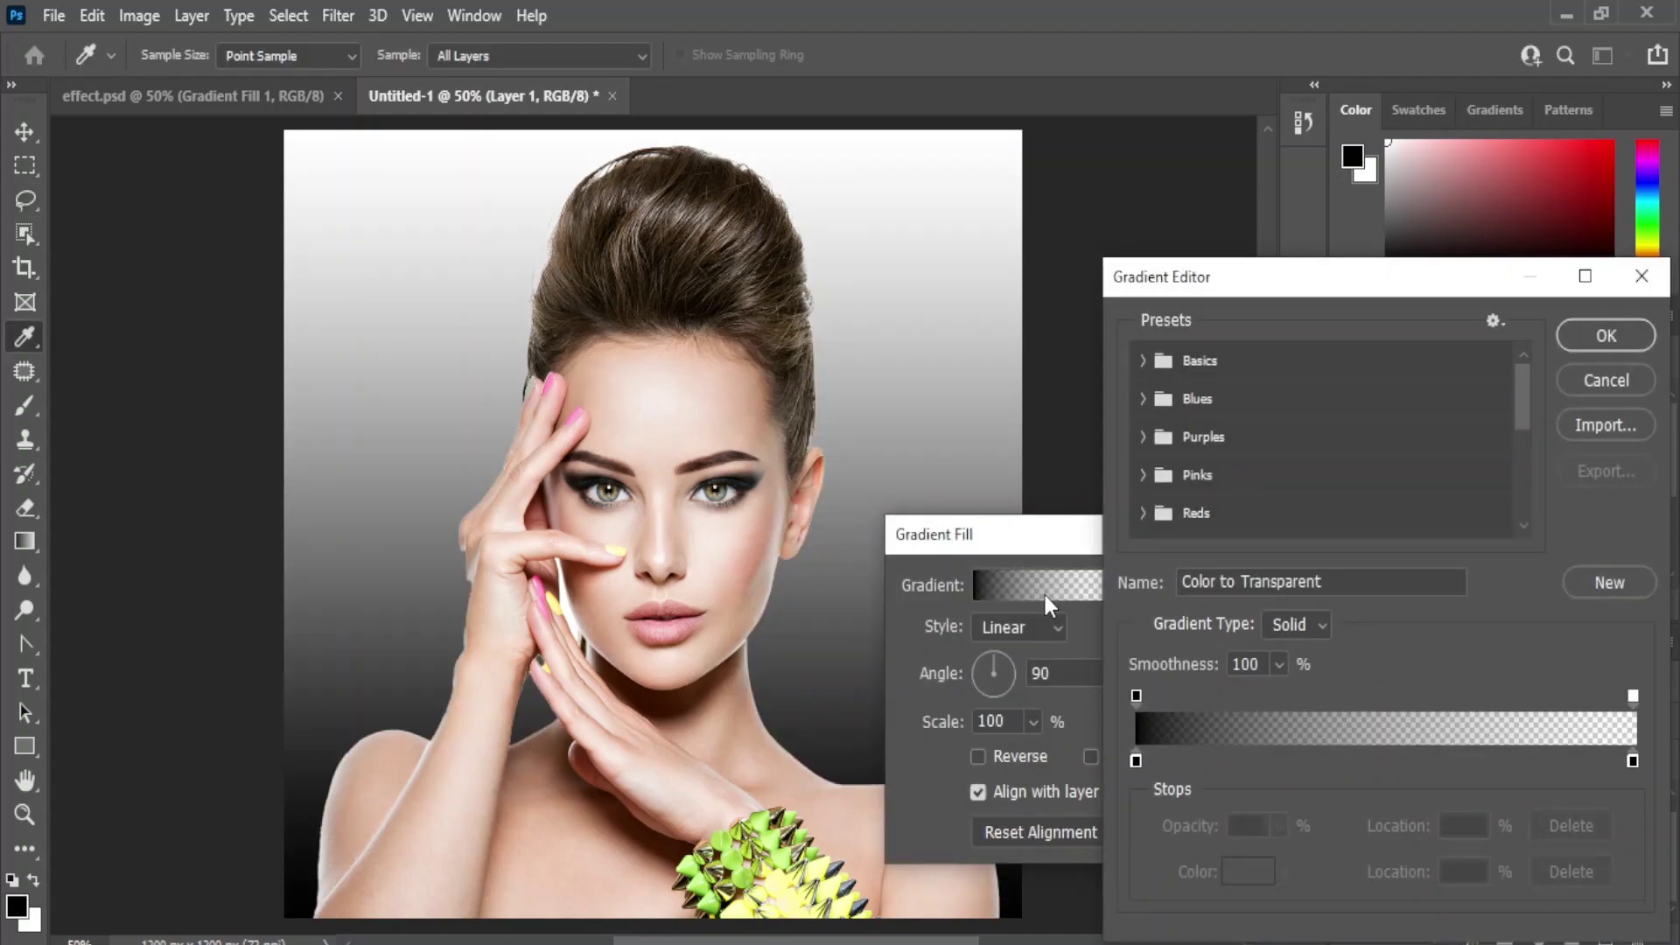
left_click(1135, 760)
left_click(1248, 870)
left_click(1038, 443)
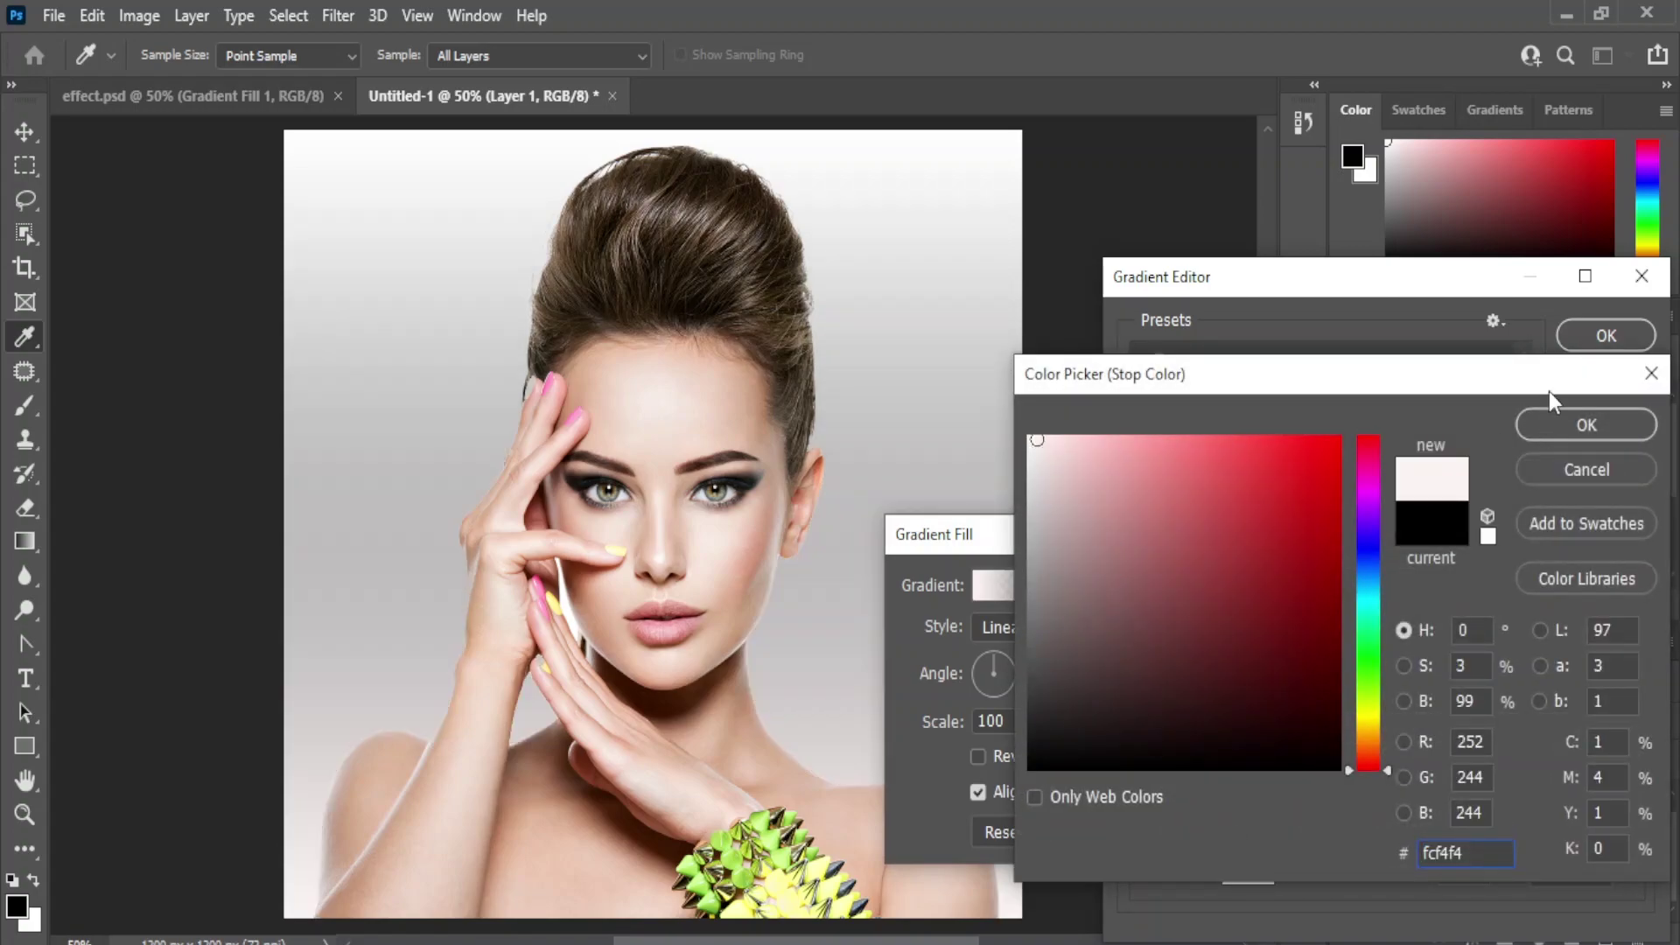
left_click(1571, 420)
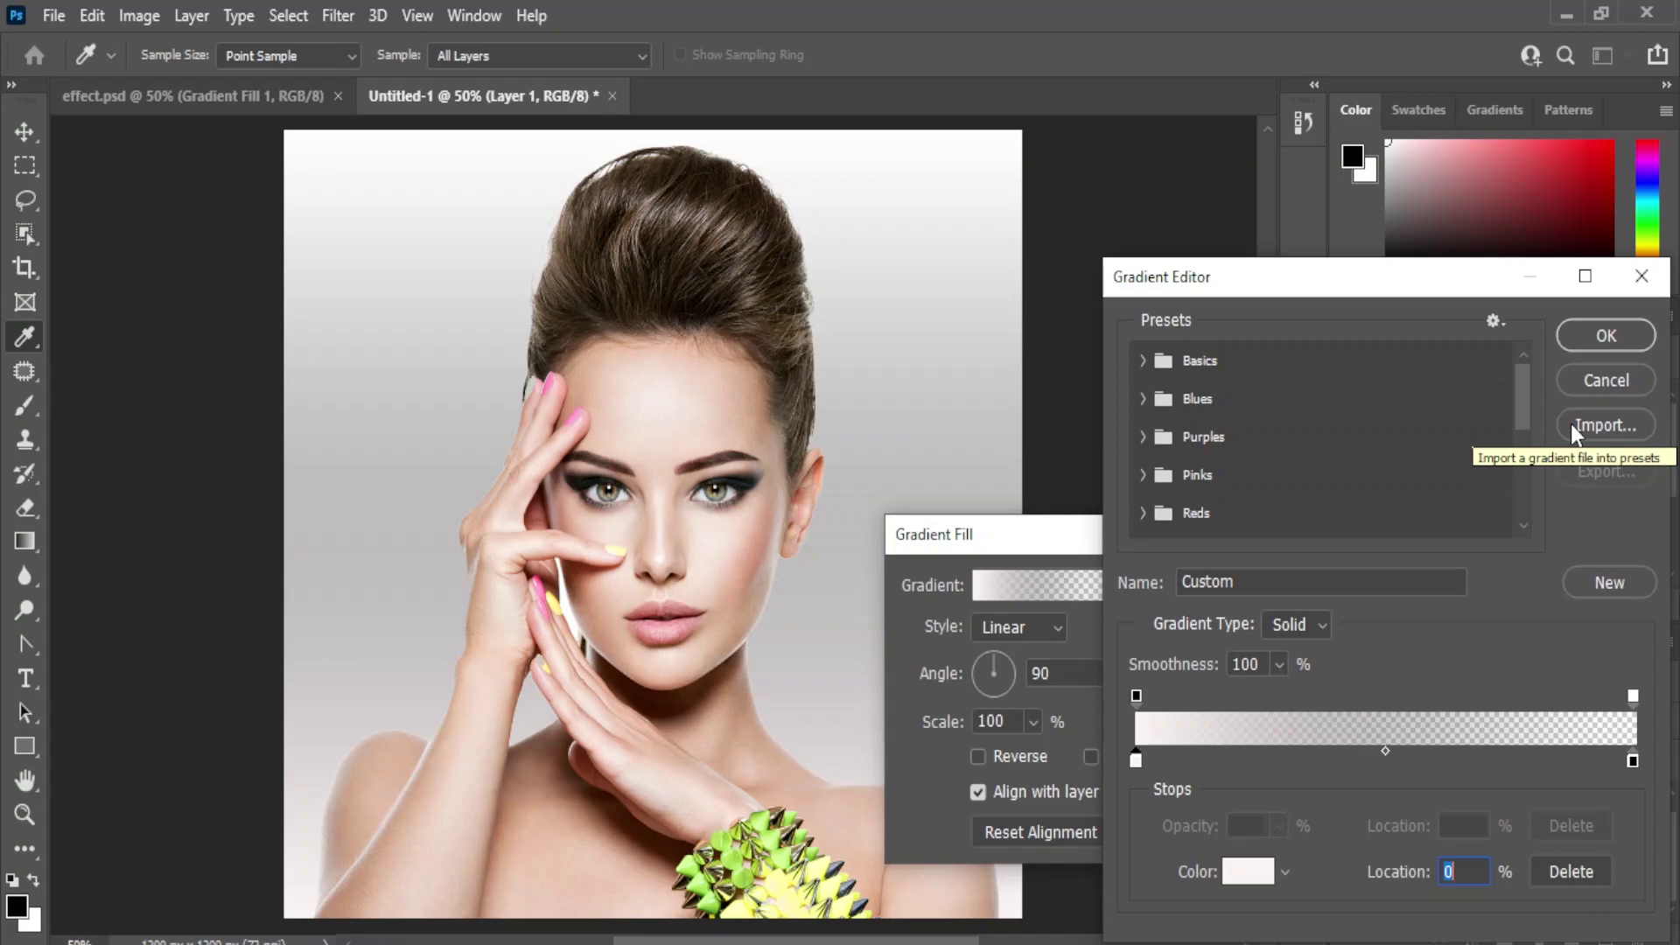
left_click_drag(1136, 763, 1252, 753)
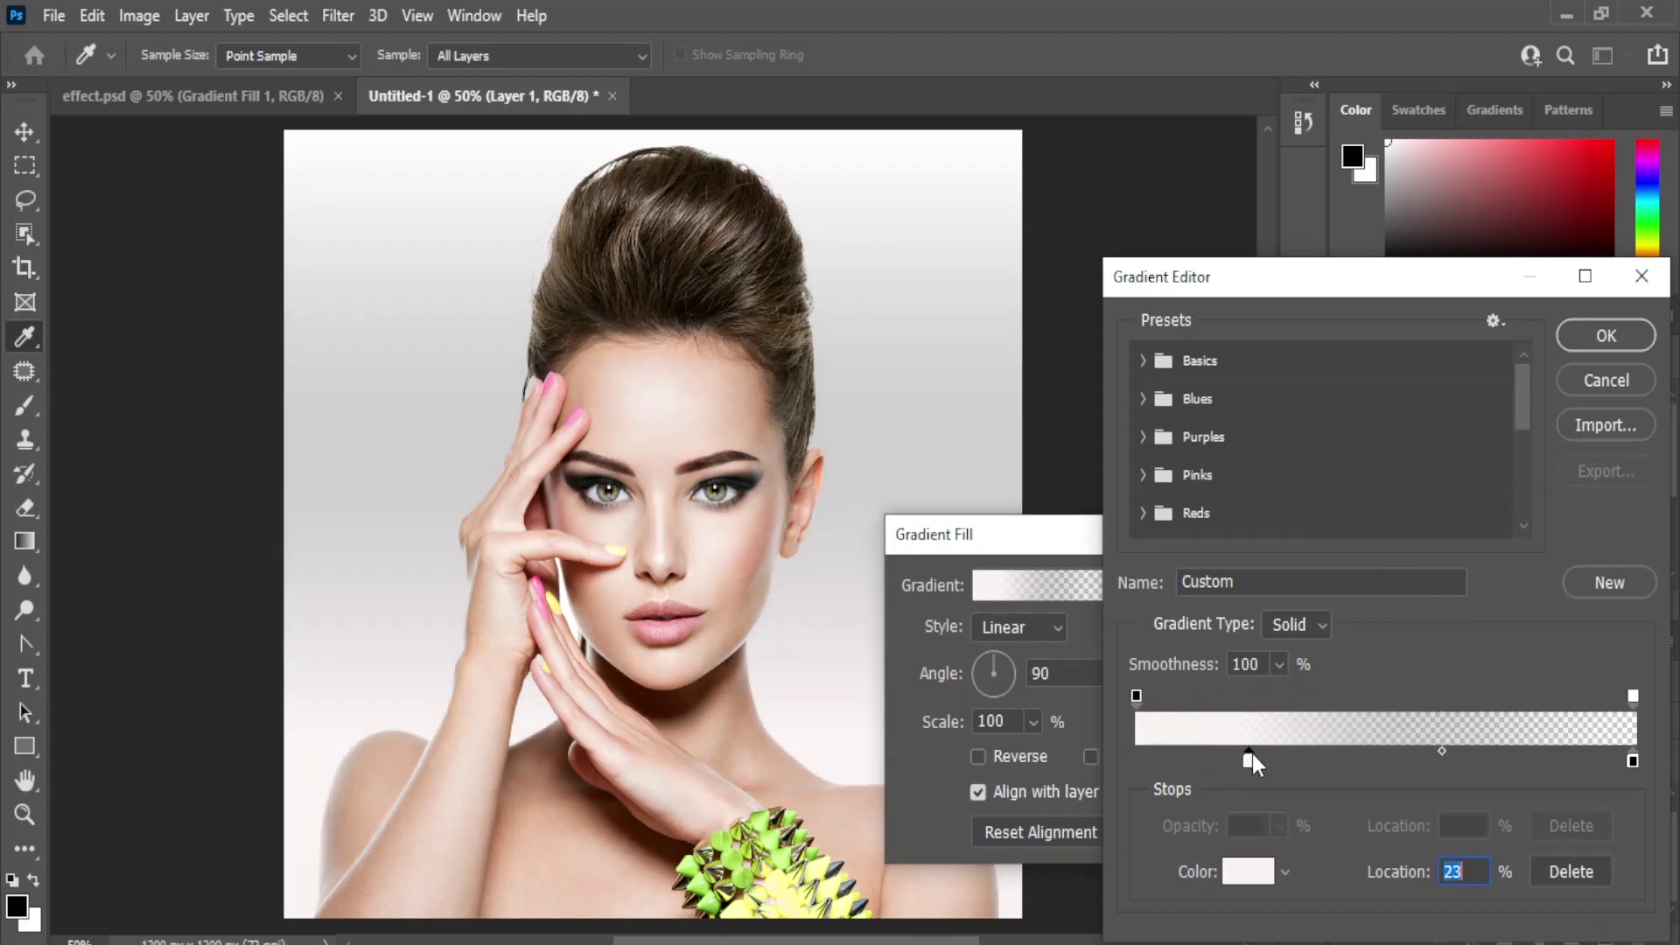
left_click(1606, 335)
Set the gradient fill to Radial style with a scale of 244% and accept it.
left_click(1060, 628)
left_click(1049, 672)
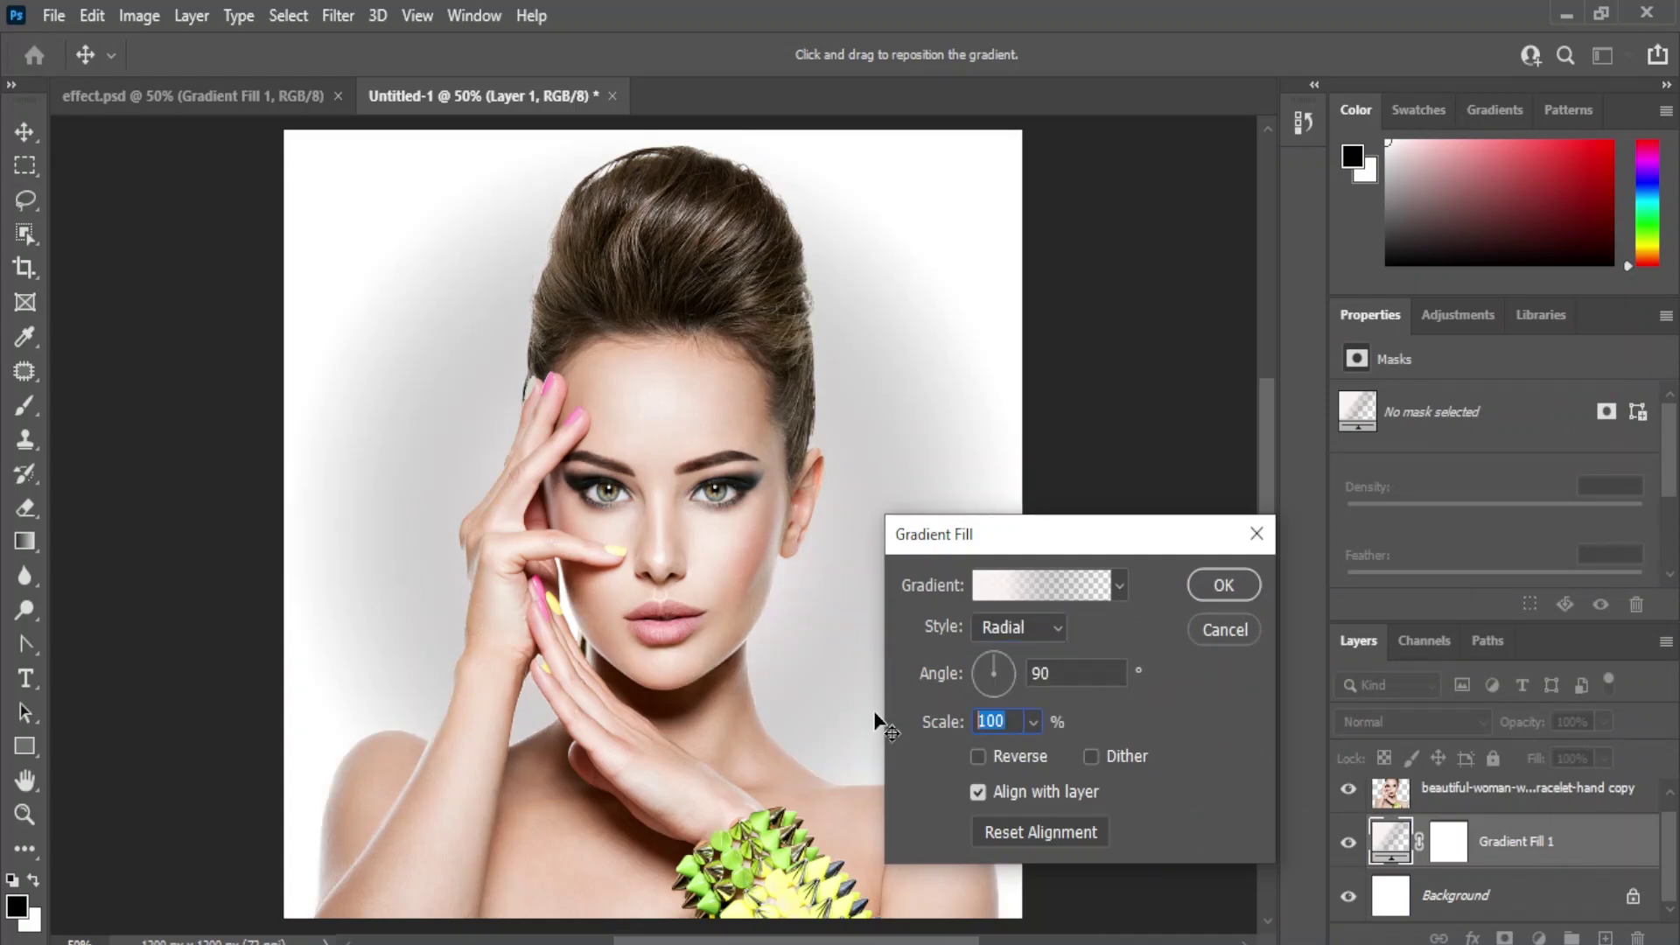
type("244")
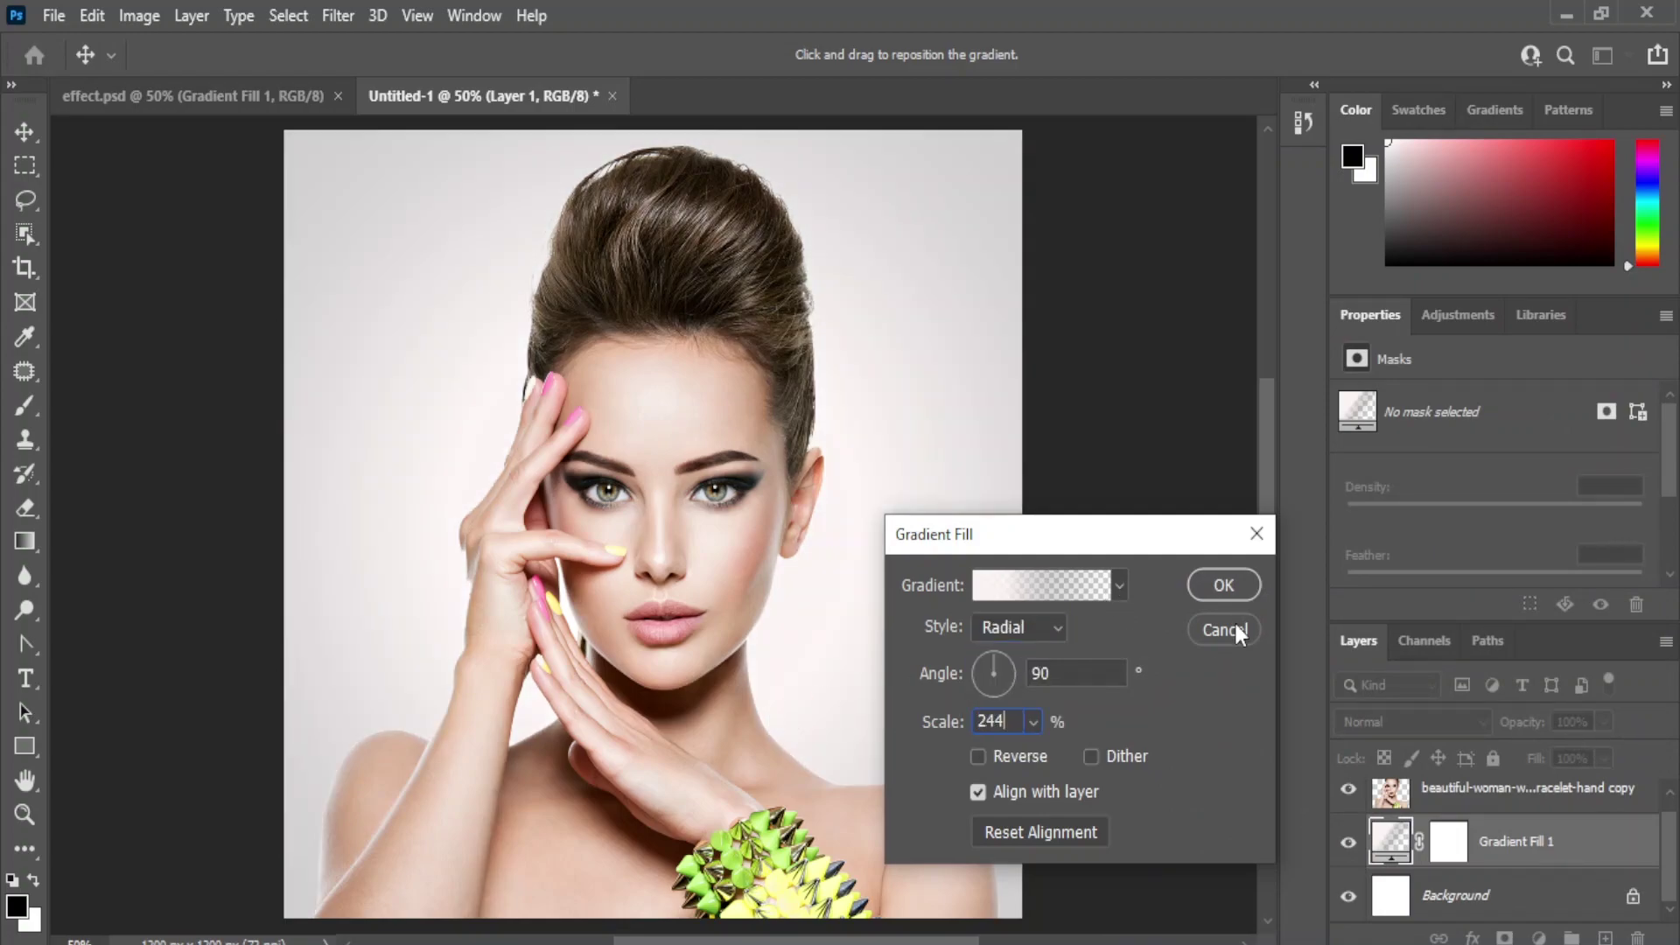
left_click(1225, 586)
Scale the woman cutout down to about 1000 px wide and centre it horizontally along the canvas bottom.
left_click(24, 133)
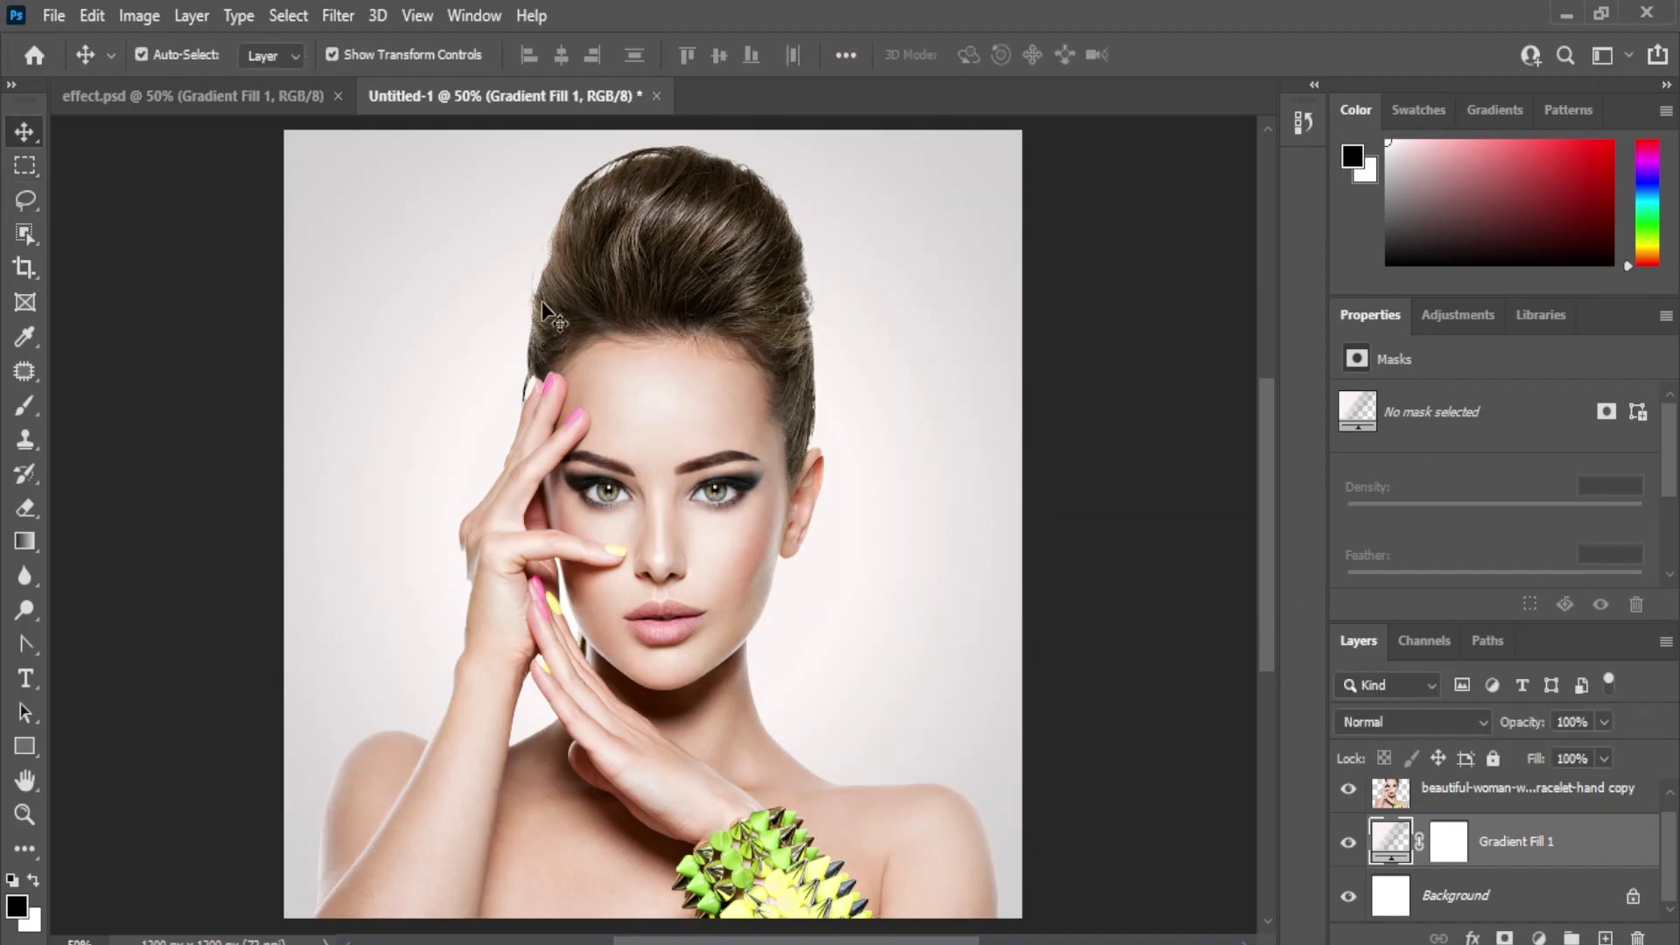
left_click(662, 337)
key("ctrl+t")
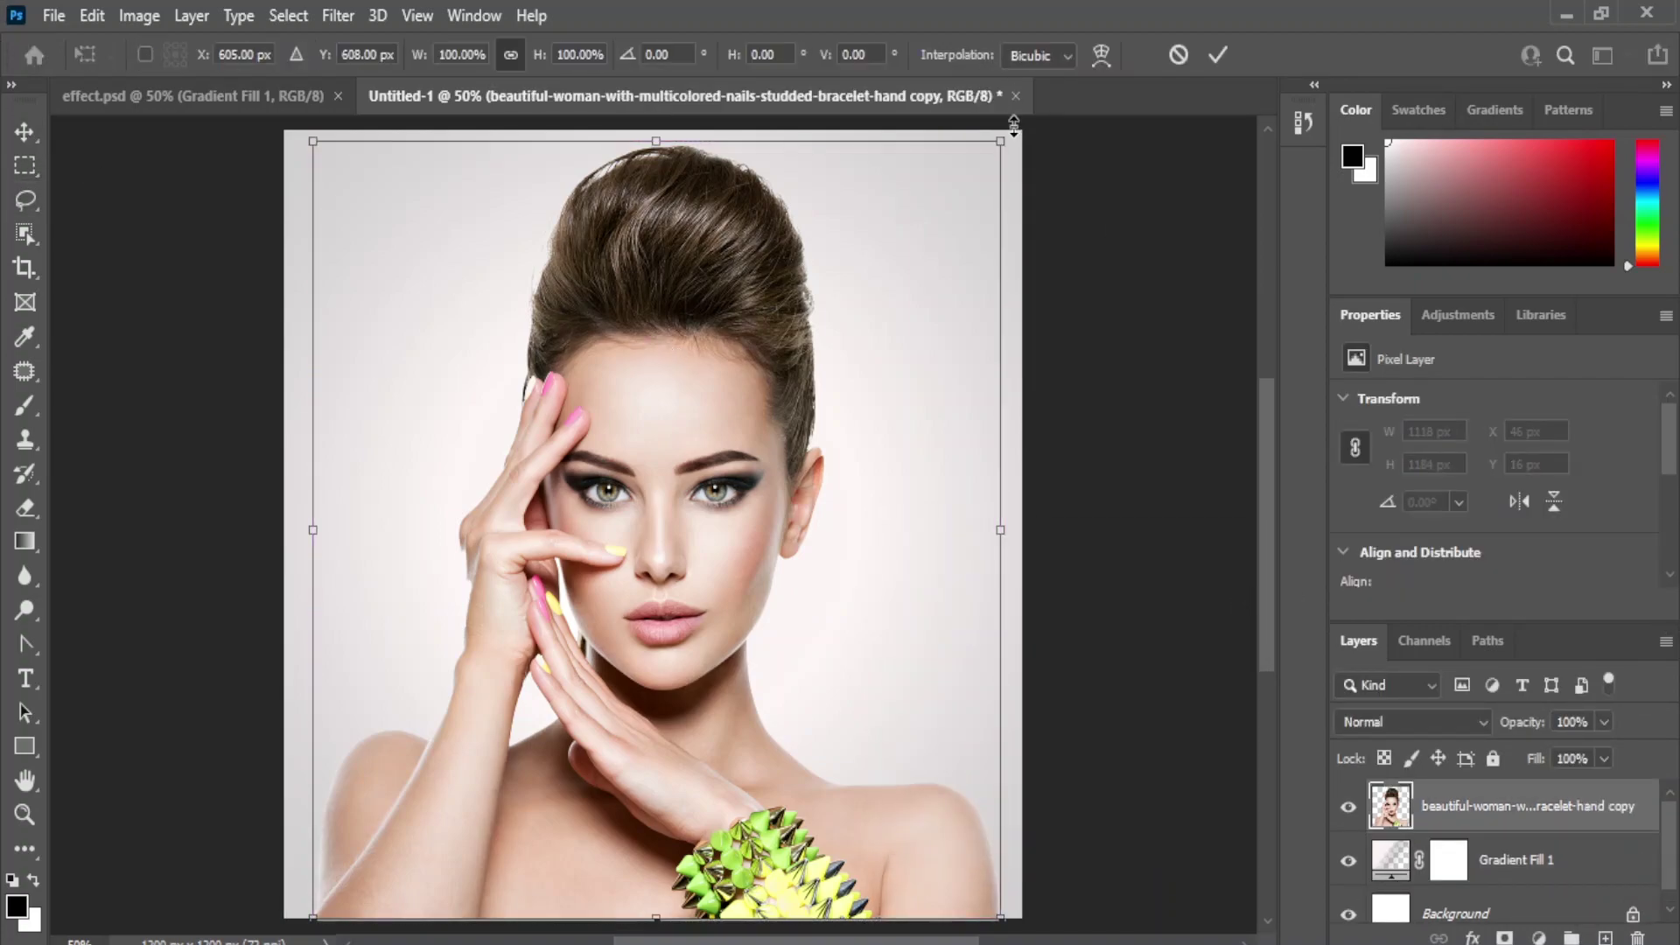
left_click_drag(1000, 140, 926, 223)
left_click_drag(661, 428, 693, 423)
key("Return")
left_click(1139, 463)
Duplicate the woman cutout layer, hide the upper copy and select the lower one.
left_click_drag(1488, 814, 1601, 936)
left_click(1346, 808)
left_click(1462, 862)
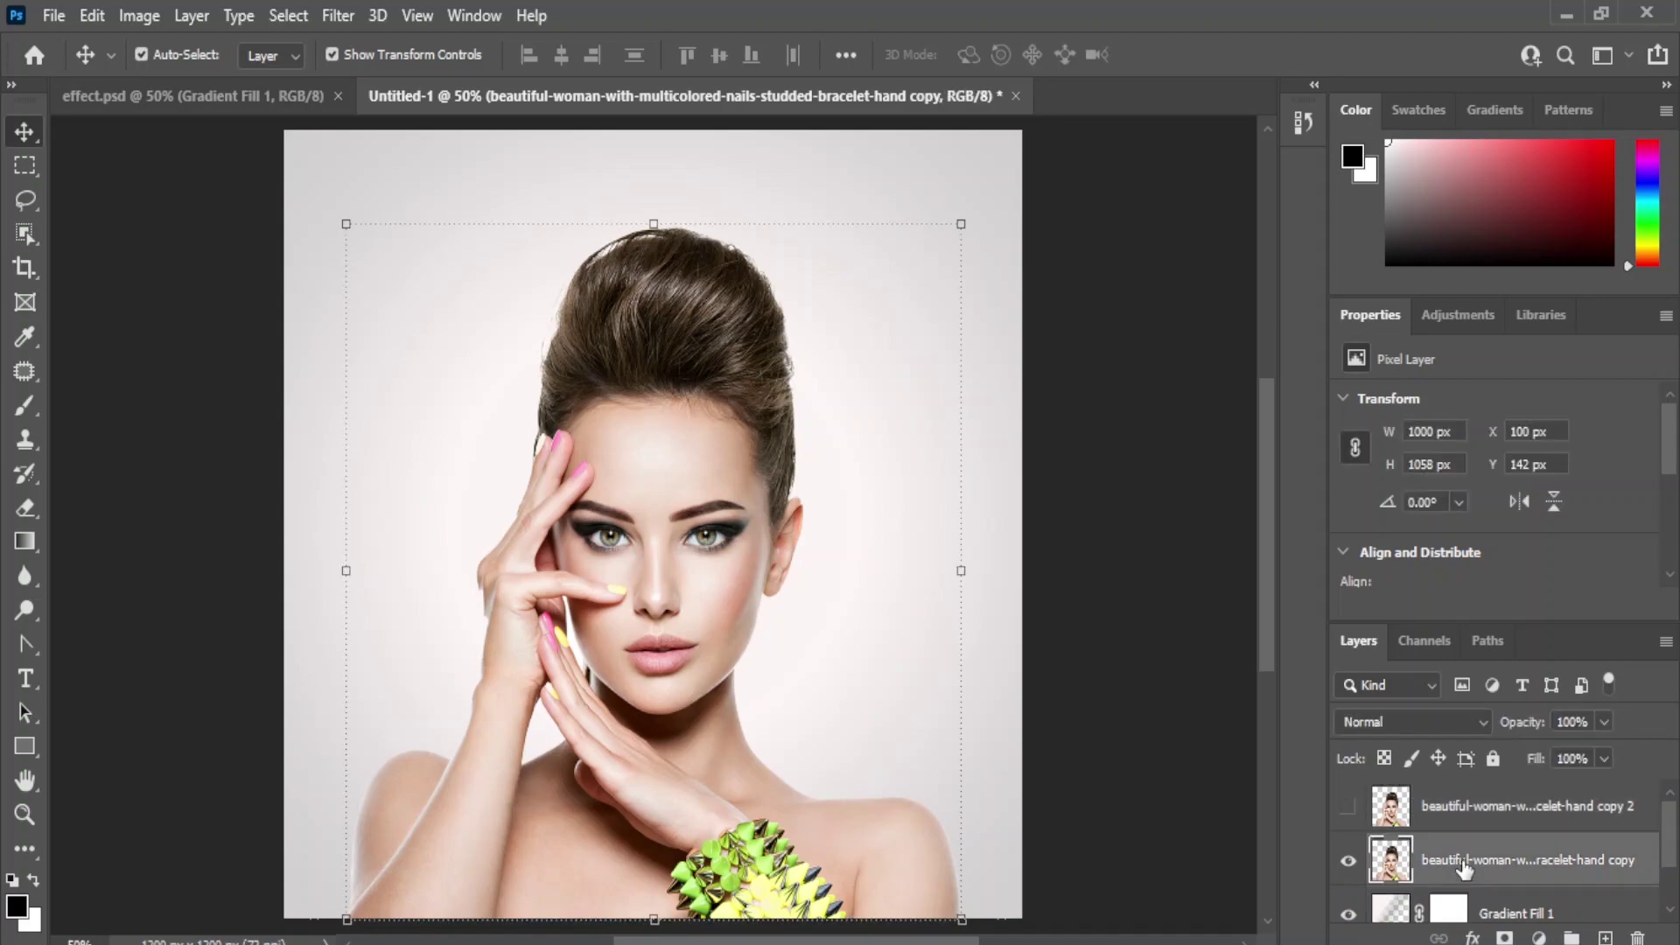
Open the Liquify filter and push the shoulder beside the bracelet outward and up to the canvas edge with the size 150 Forward Warp tool.
left_click(343, 12)
left_click(345, 260)
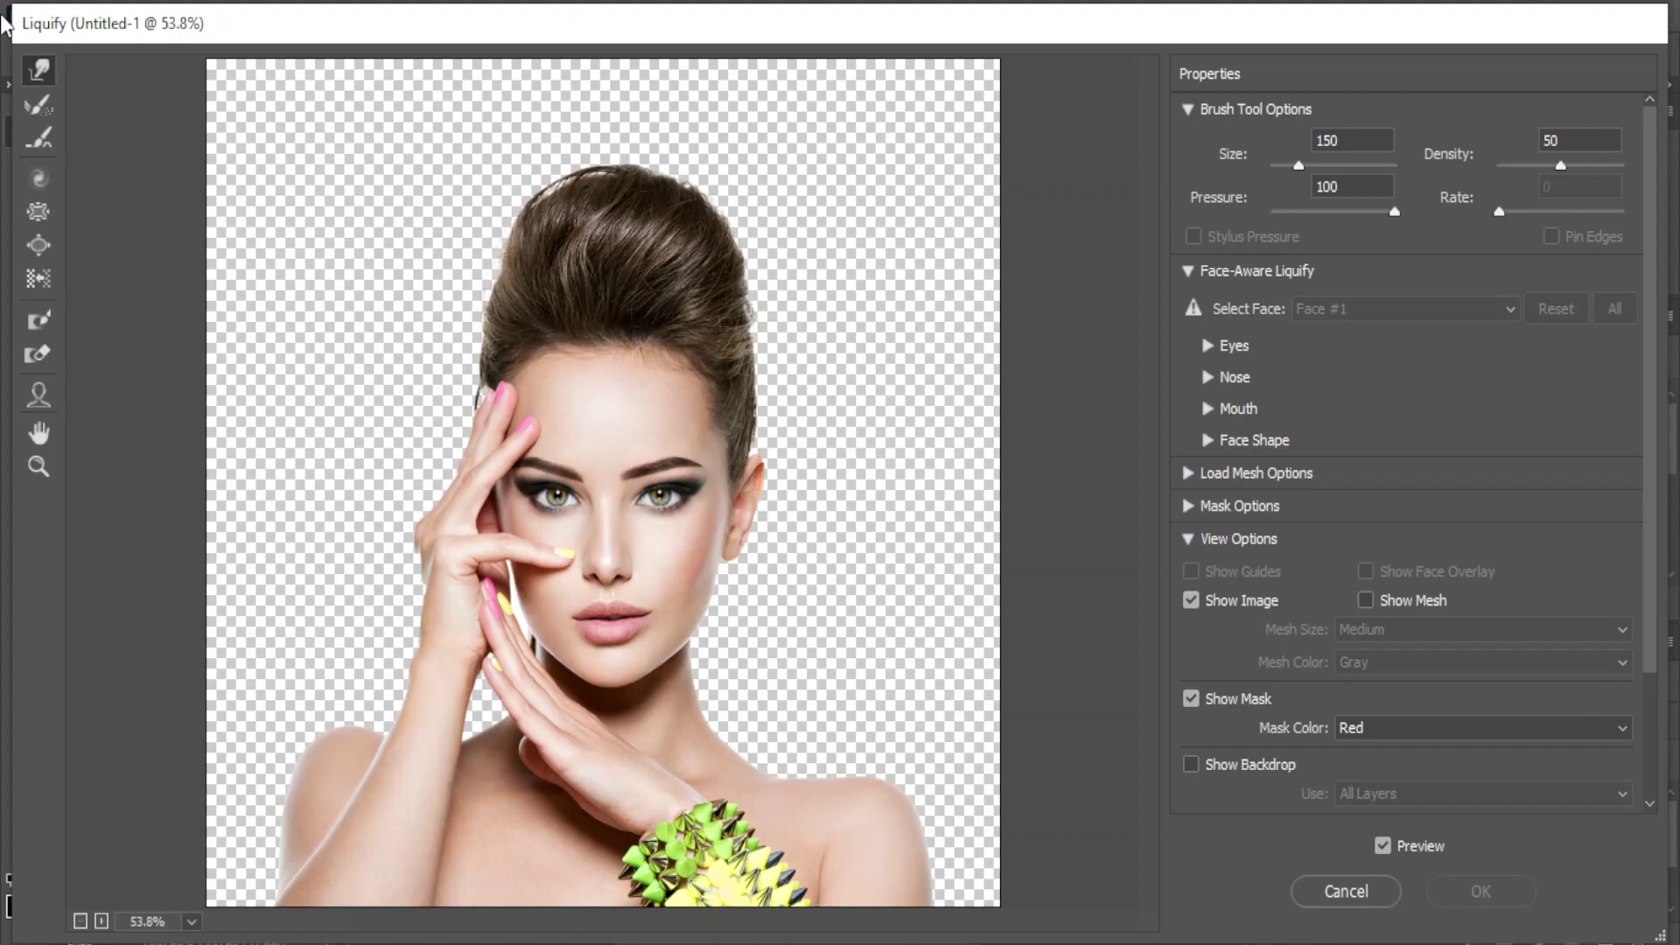
left_click(37, 77)
mouse_move(875, 853)
left_mouse_down()
mouse_move(1050, 861)
mouse_move(986, 877)
mouse_move(984, 896)
mouse_move(980, 834)
mouse_move(1081, 798)
left_mouse_up()
left_click_drag(936, 842, 1041, 792)
left_click_drag(905, 798, 1013, 748)
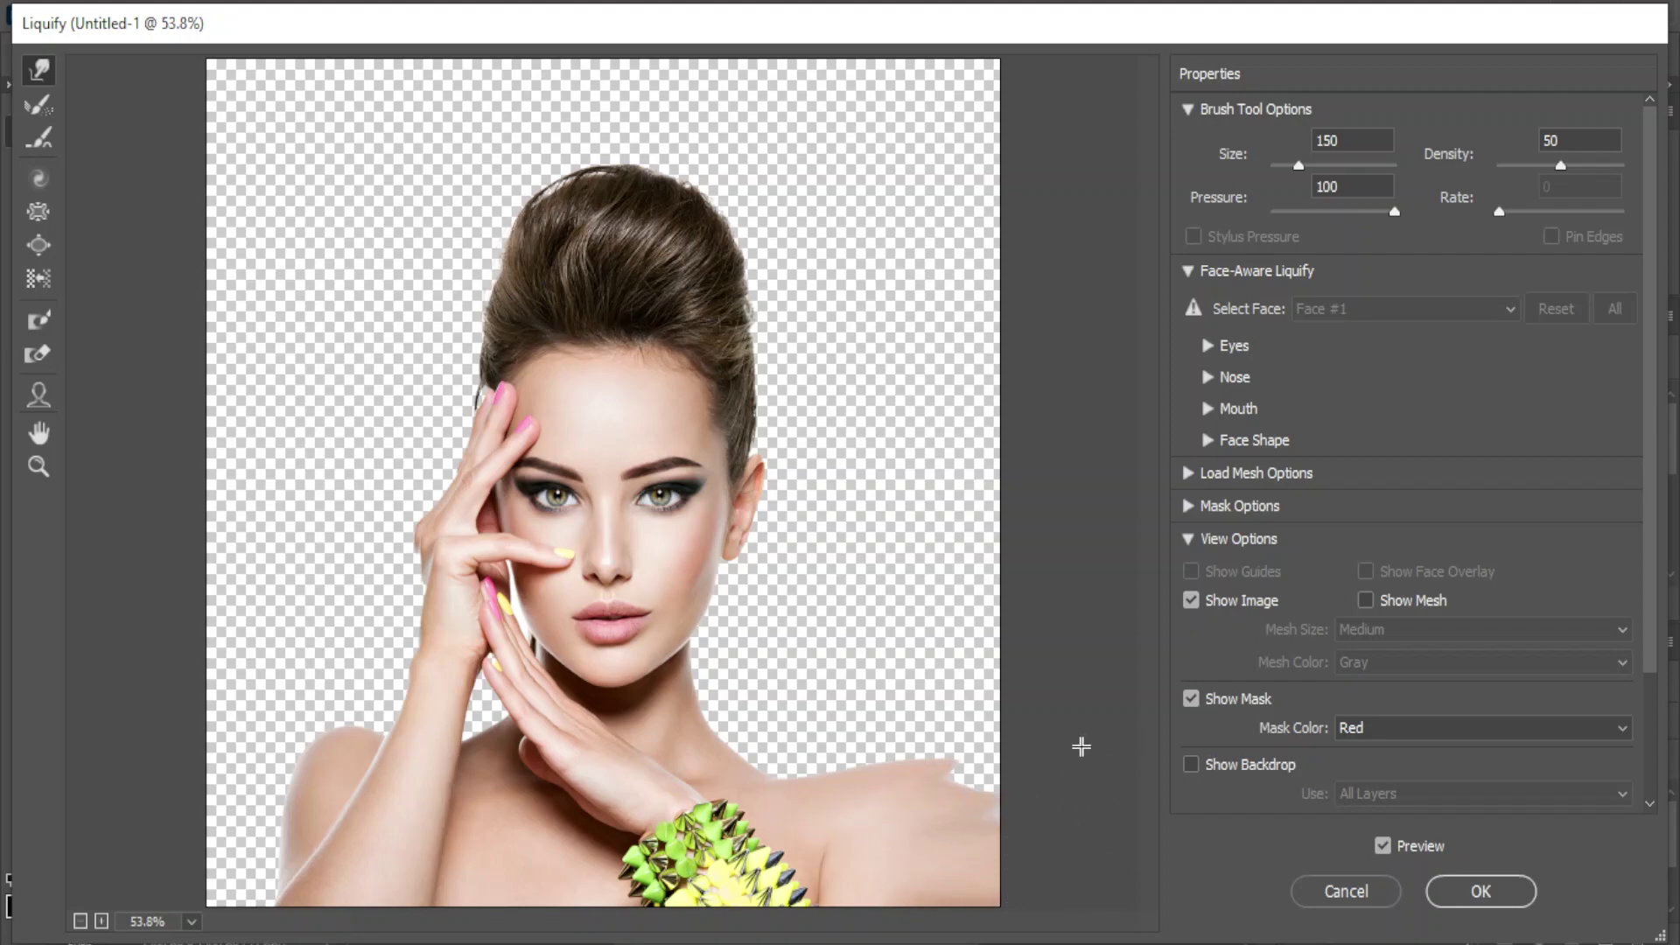
left_click_drag(890, 715, 1067, 685)
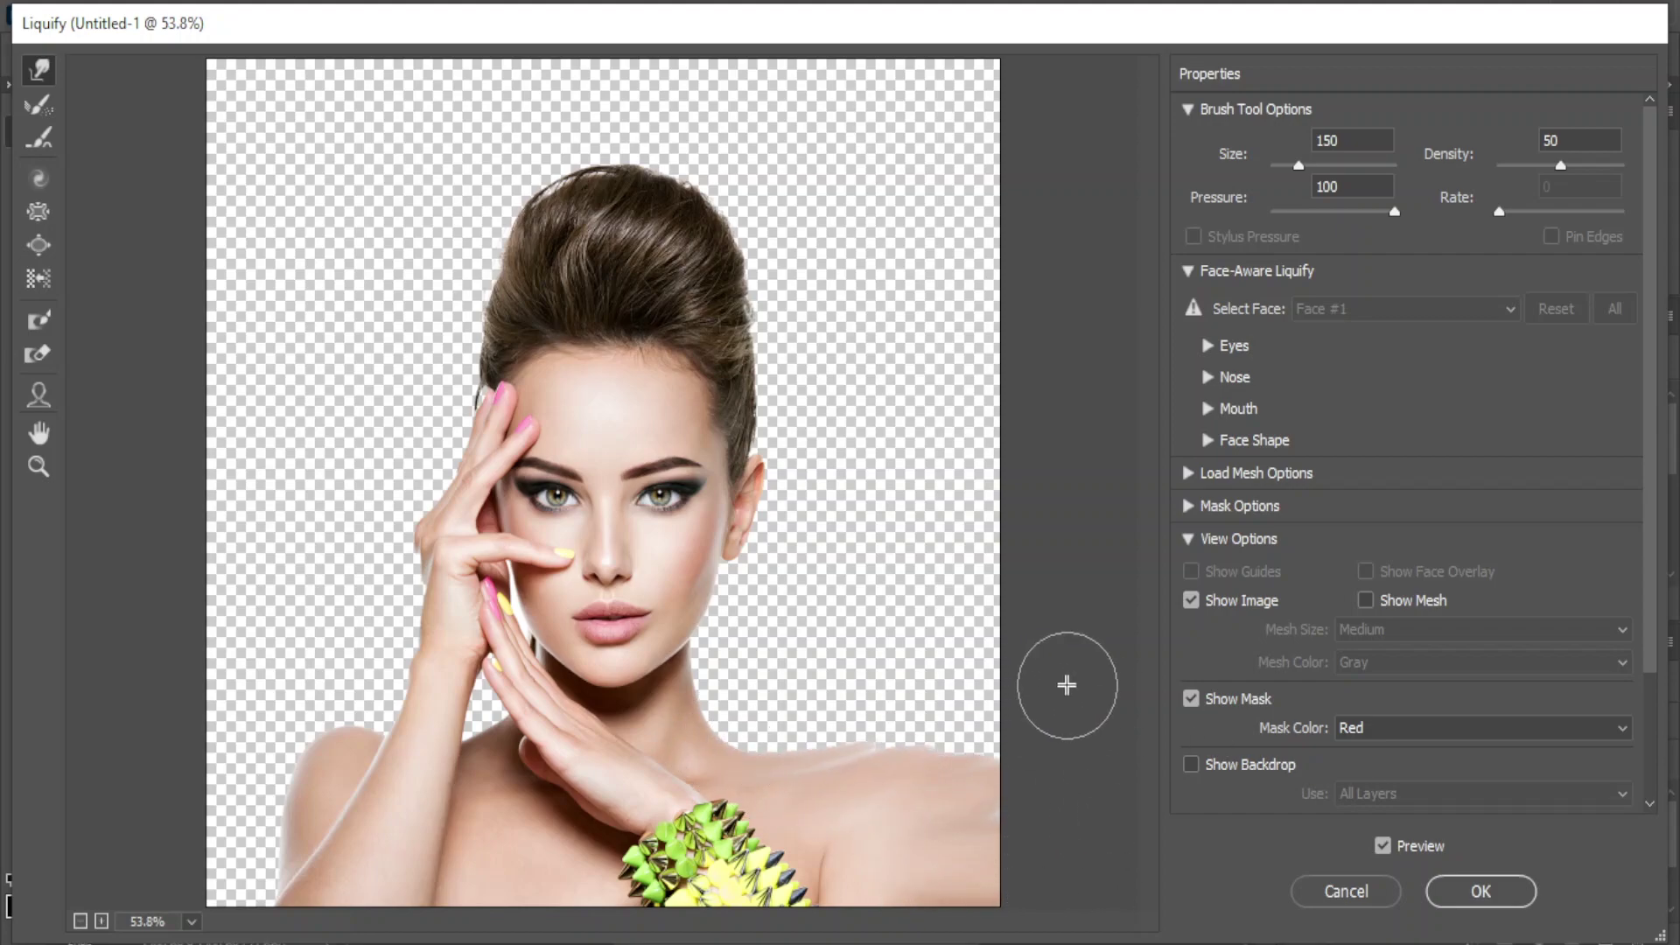
left_click_drag(920, 695, 936, 677)
left_click_drag(779, 738, 966, 685)
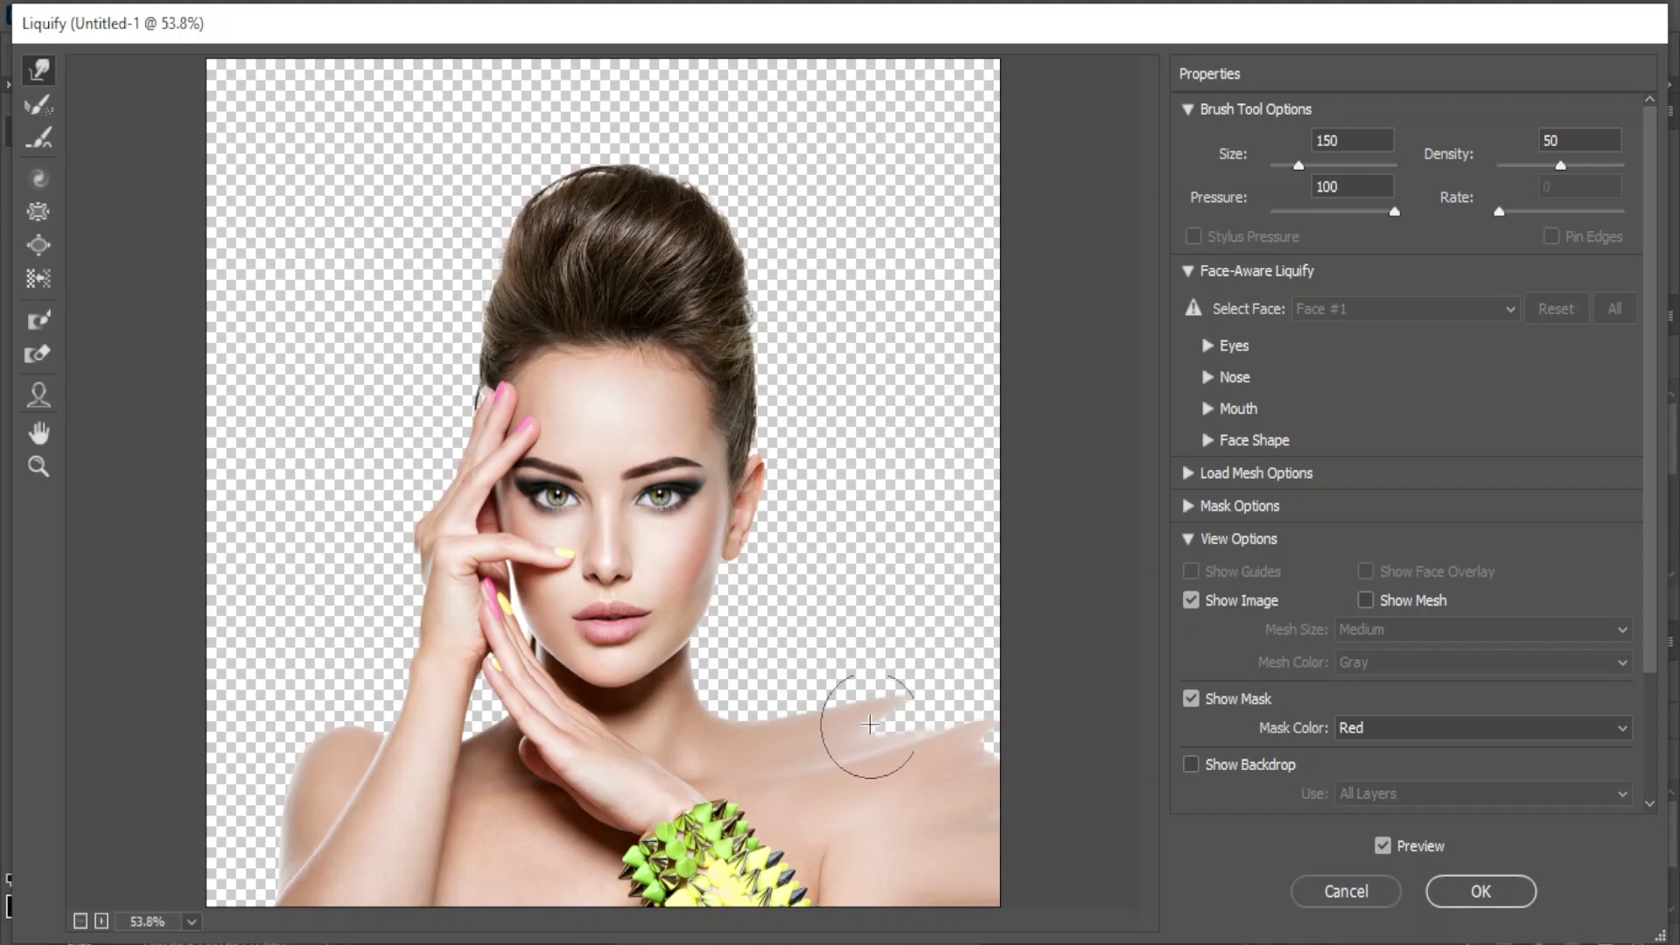
left_click_drag(851, 733, 1032, 695)
left_click_drag(695, 706, 761, 669)
mouse_move(747, 709)
left_mouse_down()
mouse_move(869, 622)
mouse_move(875, 643)
left_mouse_up()
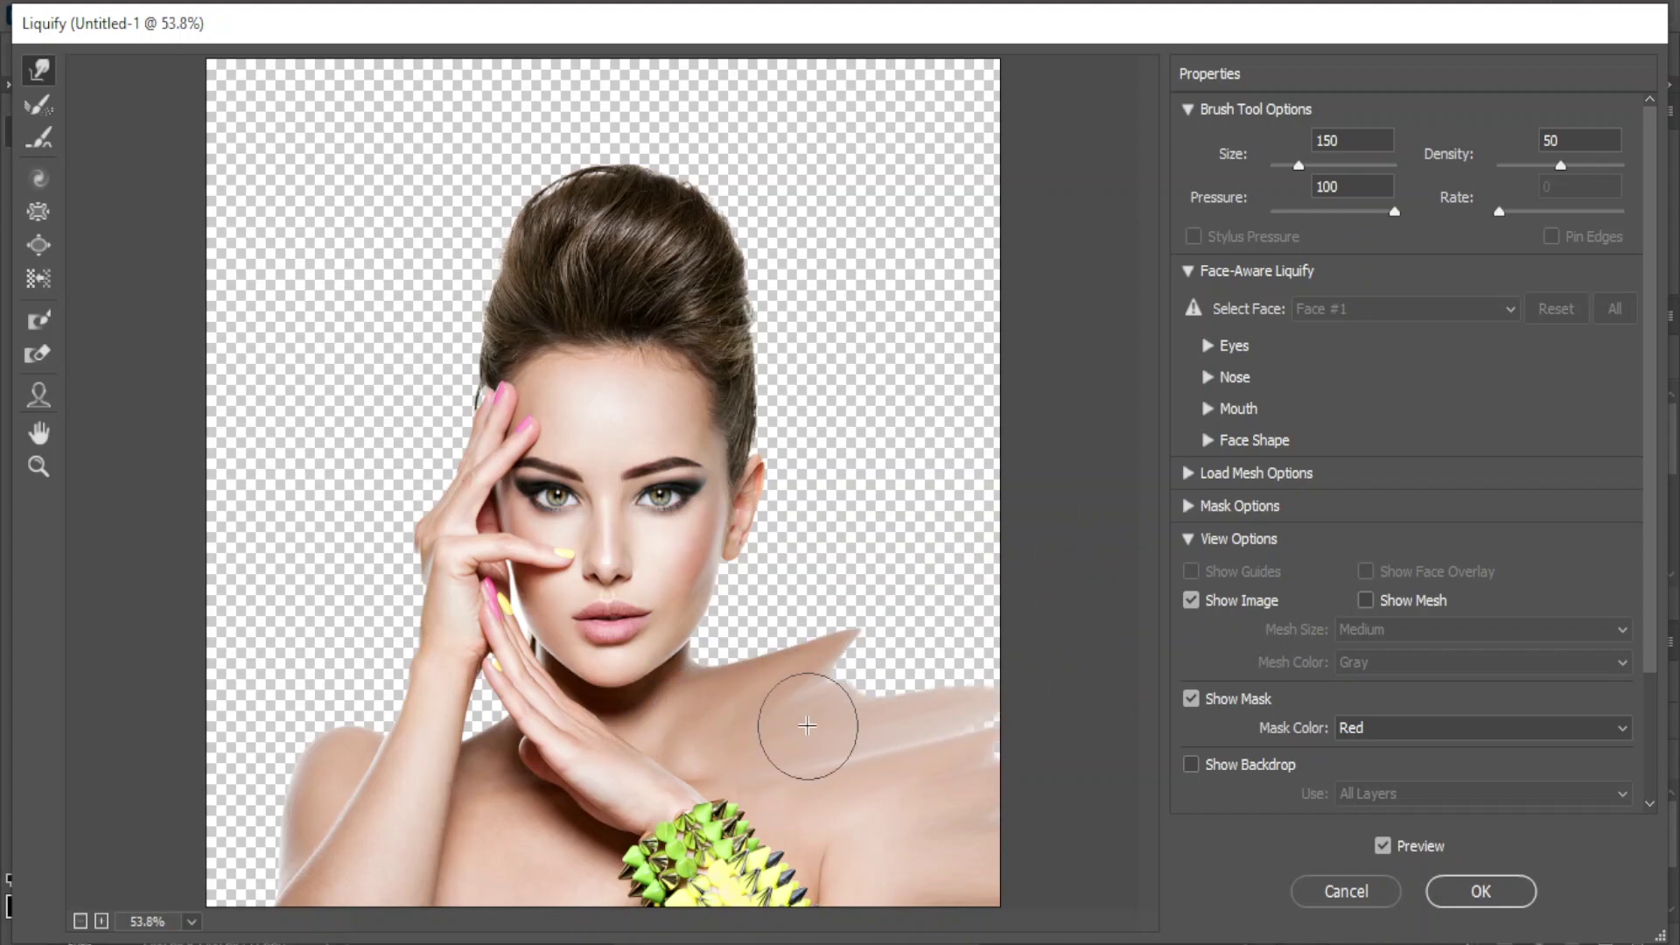
left_click_drag(807, 725, 1036, 617)
mouse_move(923, 674)
left_mouse_down()
mouse_move(1013, 625)
mouse_move(1010, 659)
left_mouse_up()
Warp the neck, jaw and ear on the same side outward into long streaks reaching the canvas edge.
left_click_drag(689, 652, 969, 513)
mouse_move(751, 629)
left_mouse_down()
mouse_move(1099, 510)
mouse_move(775, 628)
mouse_move(1023, 550)
left_mouse_up()
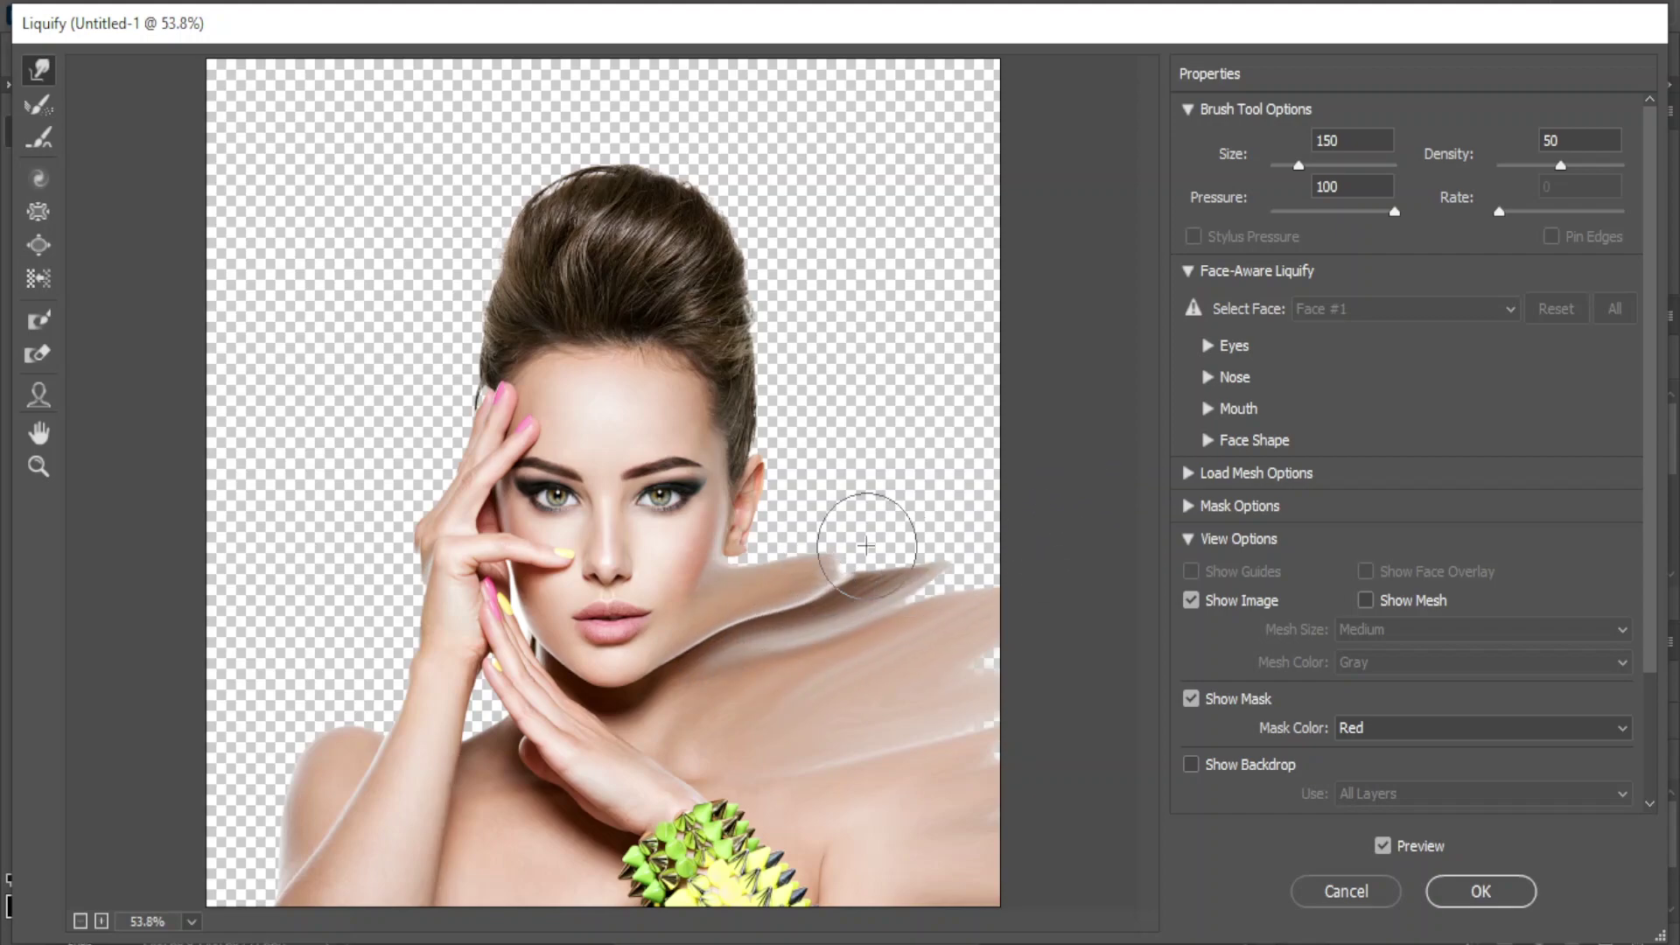
mouse_move(847, 588)
left_mouse_down()
mouse_move(904, 581)
mouse_move(981, 534)
left_mouse_up()
left_click_drag(830, 556, 919, 523)
left_click_drag(883, 577, 984, 524)
left_click_drag(648, 569, 800, 506)
left_click_drag(740, 583, 1041, 420)
left_click_drag(873, 502, 1015, 451)
left_click_drag(911, 527, 1024, 481)
left_click_drag(929, 446, 1006, 424)
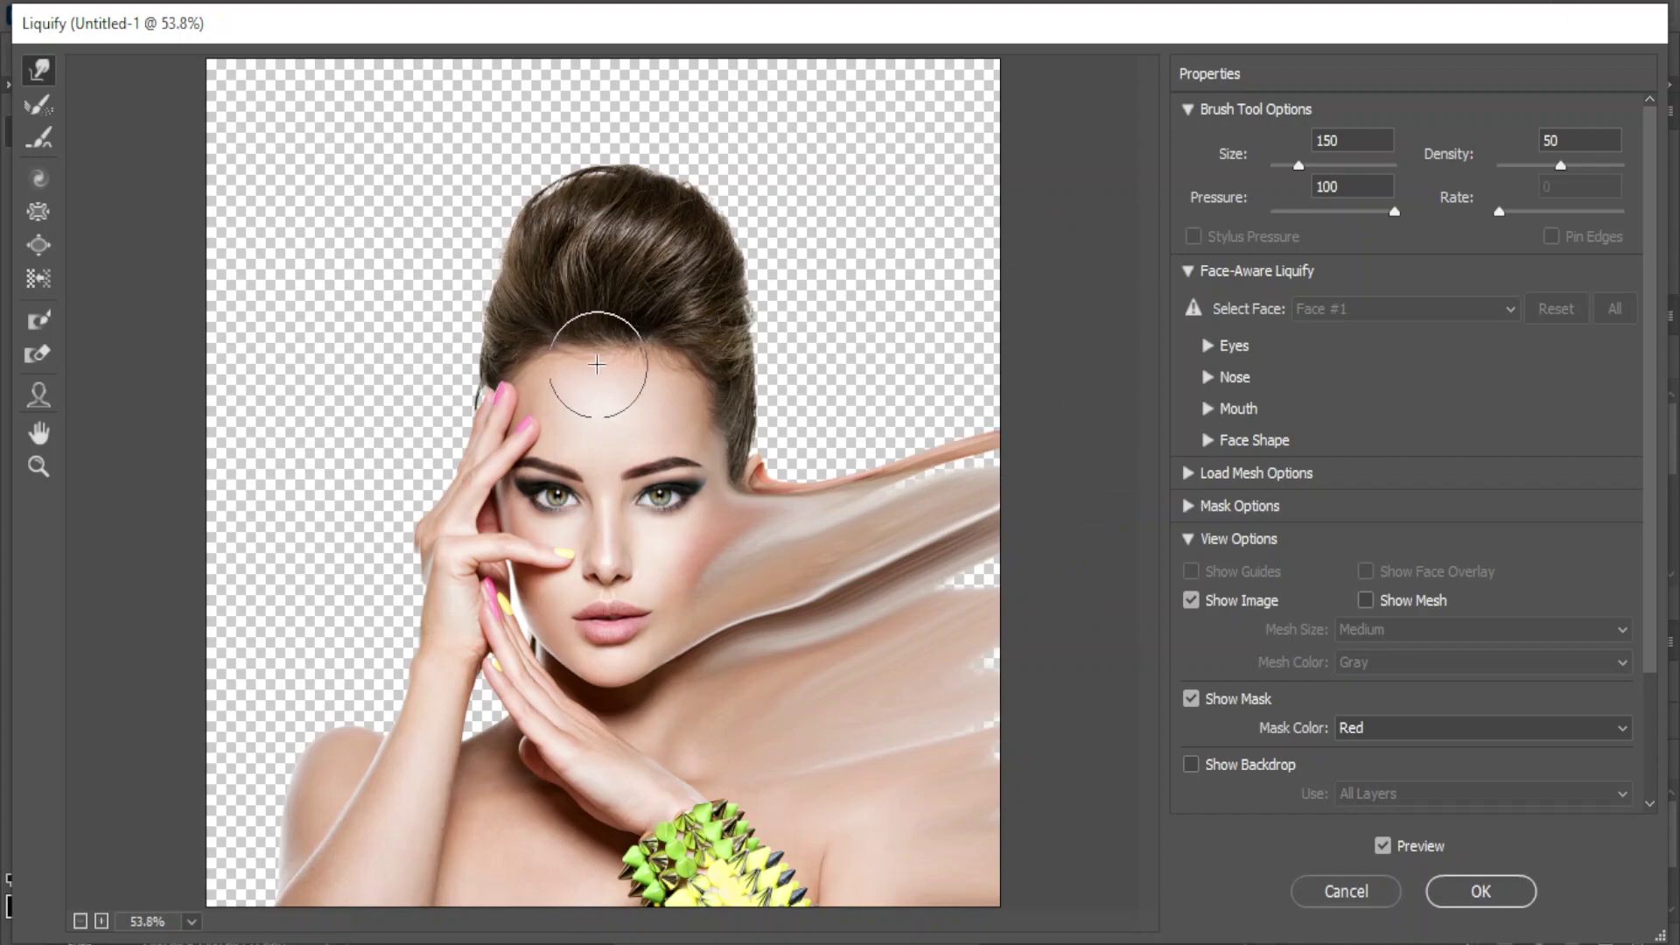
Stretch the hair on the ear side out to the canvas edge in streaks, and apply the Liquify distortion.
left_click_drag(763, 468, 1084, 360)
left_click_drag(781, 379, 917, 343)
left_click_drag(818, 410, 1080, 300)
left_click_drag(748, 322, 950, 261)
left_click_drag(809, 337, 1076, 246)
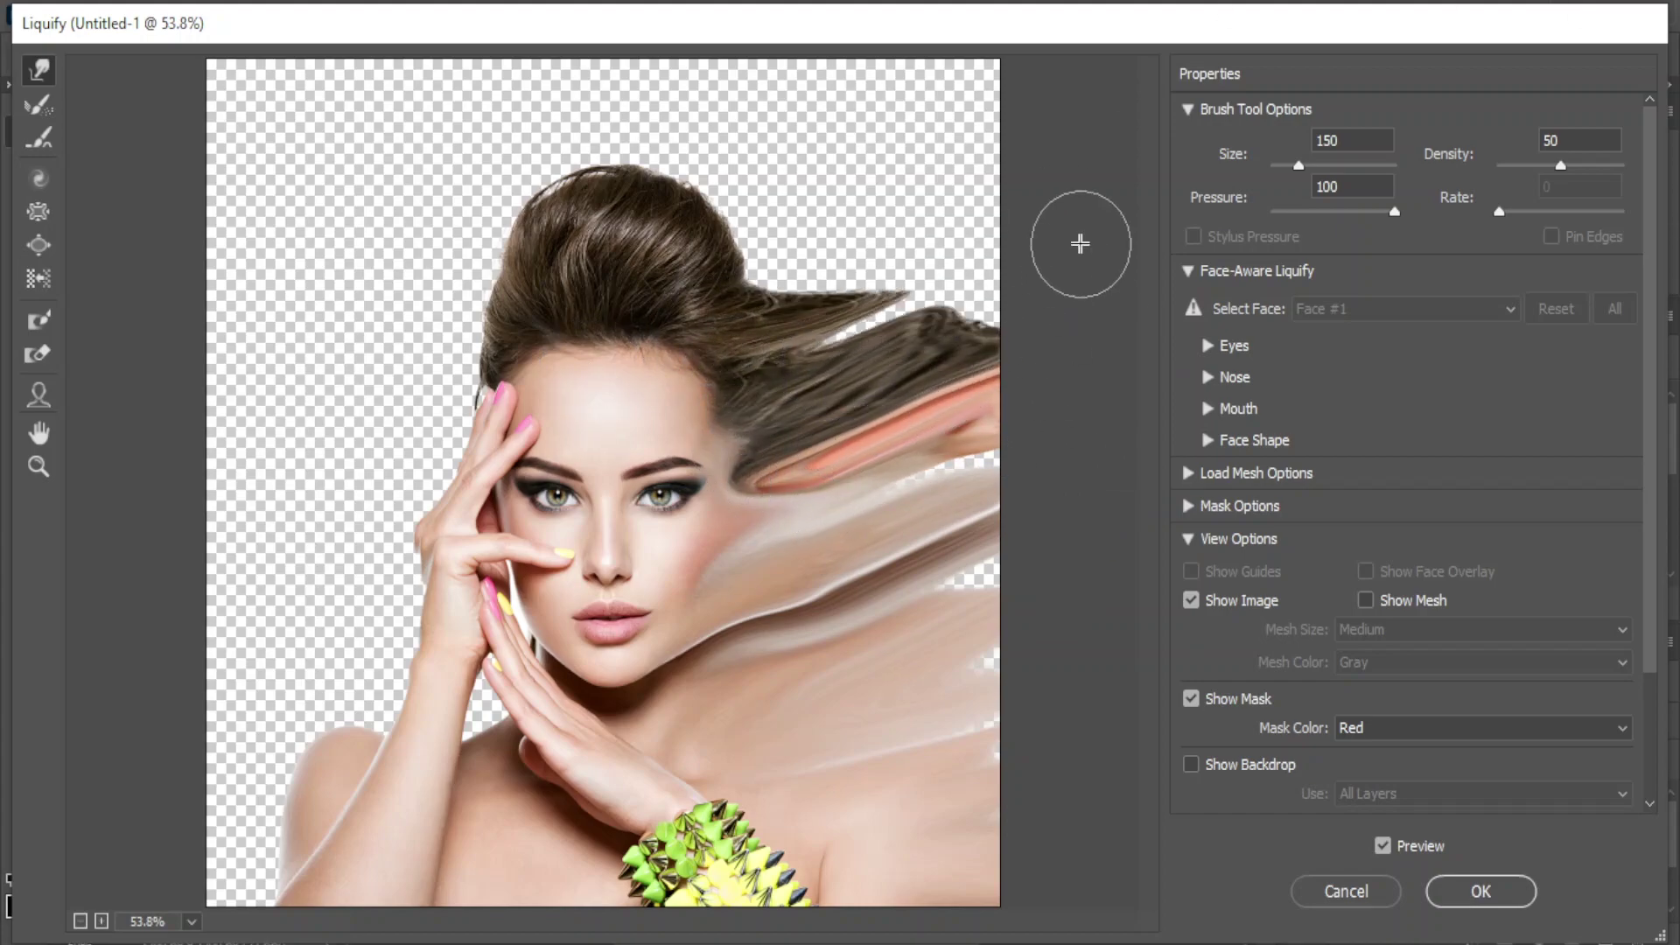
left_click_drag(866, 317, 1081, 264)
mouse_move(740, 262)
left_mouse_down()
mouse_move(1046, 236)
mouse_move(906, 247)
left_mouse_up()
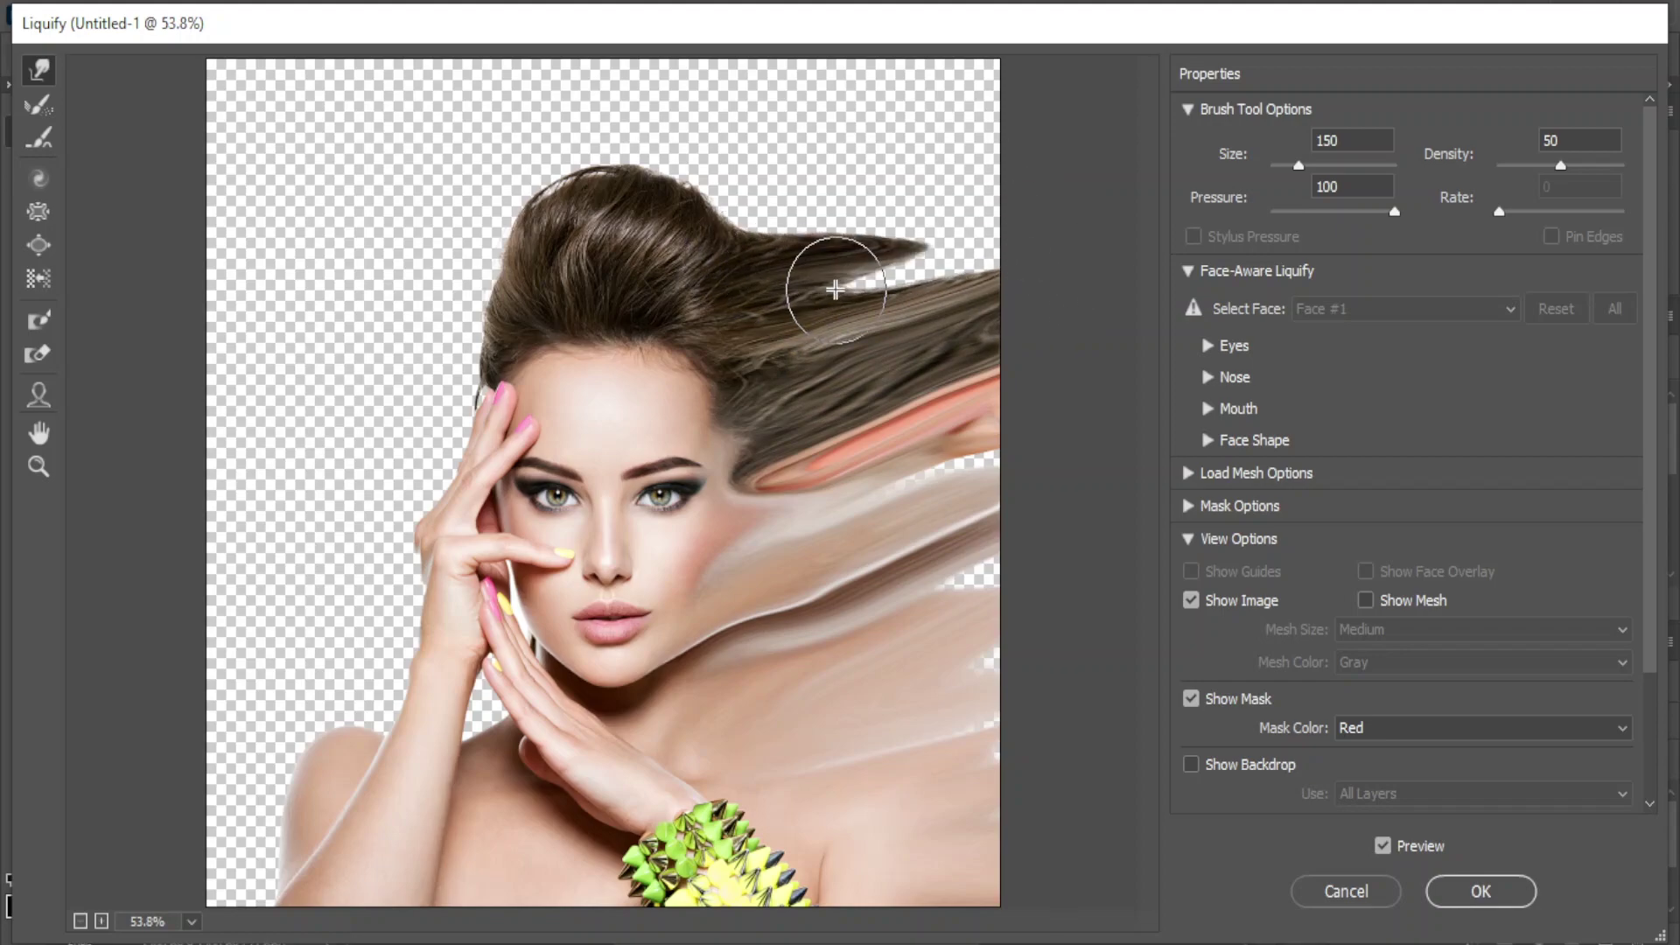
left_click_drag(837, 288, 1015, 254)
left_click_drag(906, 286, 997, 255)
left_click_drag(733, 215, 1020, 163)
left_click_drag(856, 220, 1032, 210)
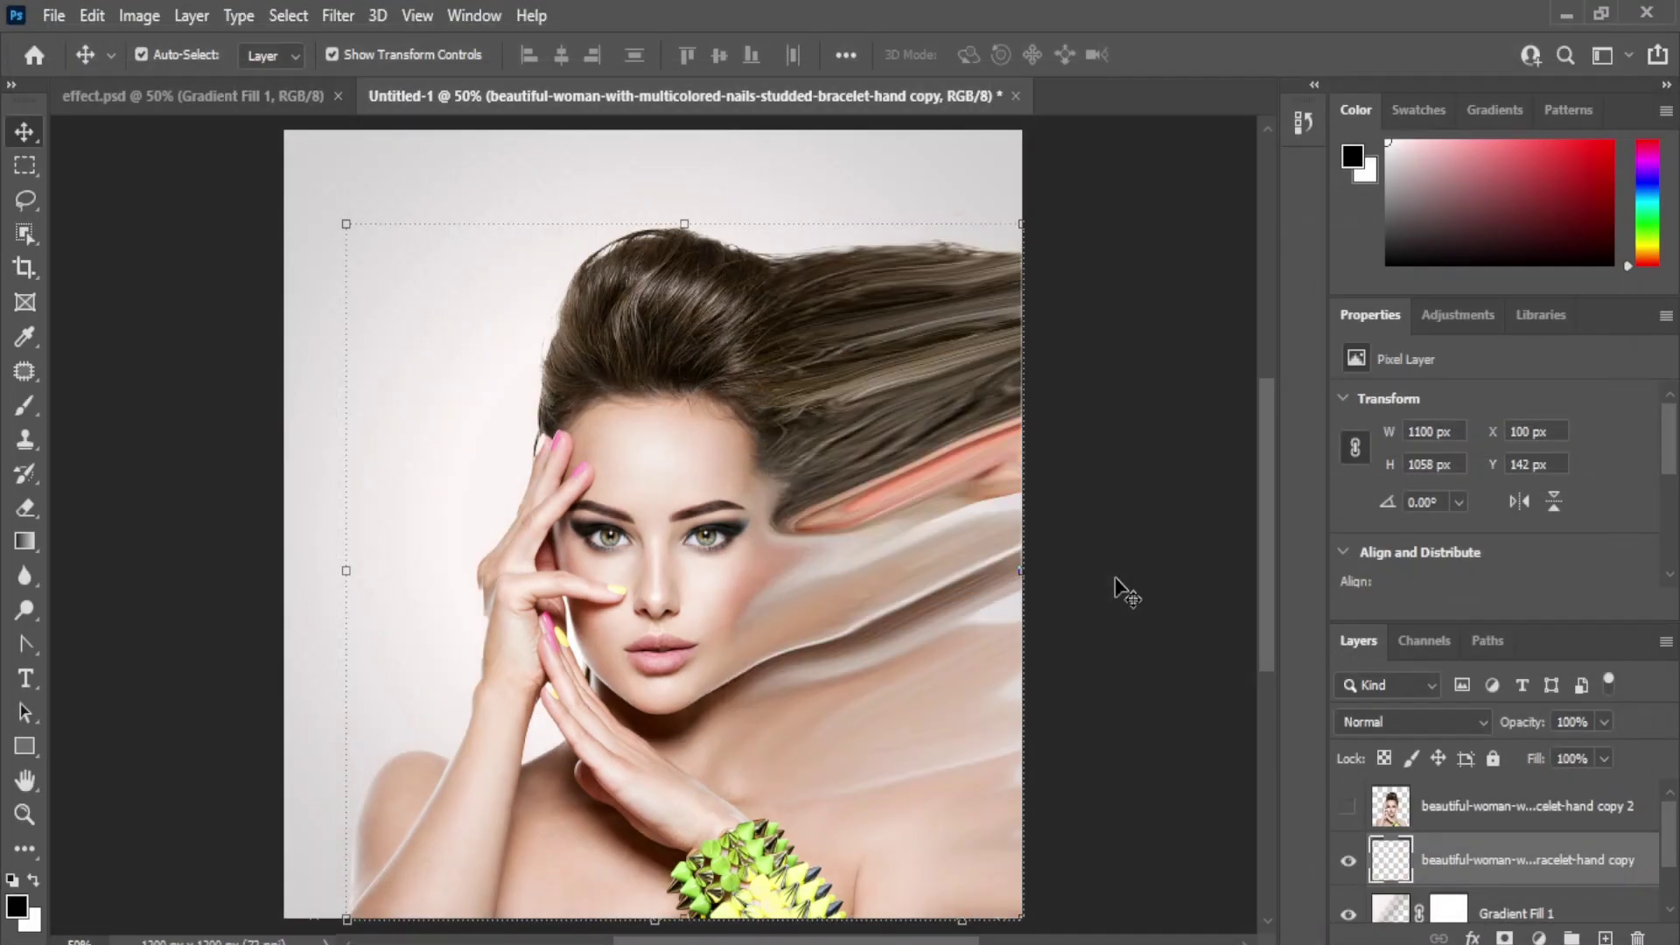
left_click(1115, 579)
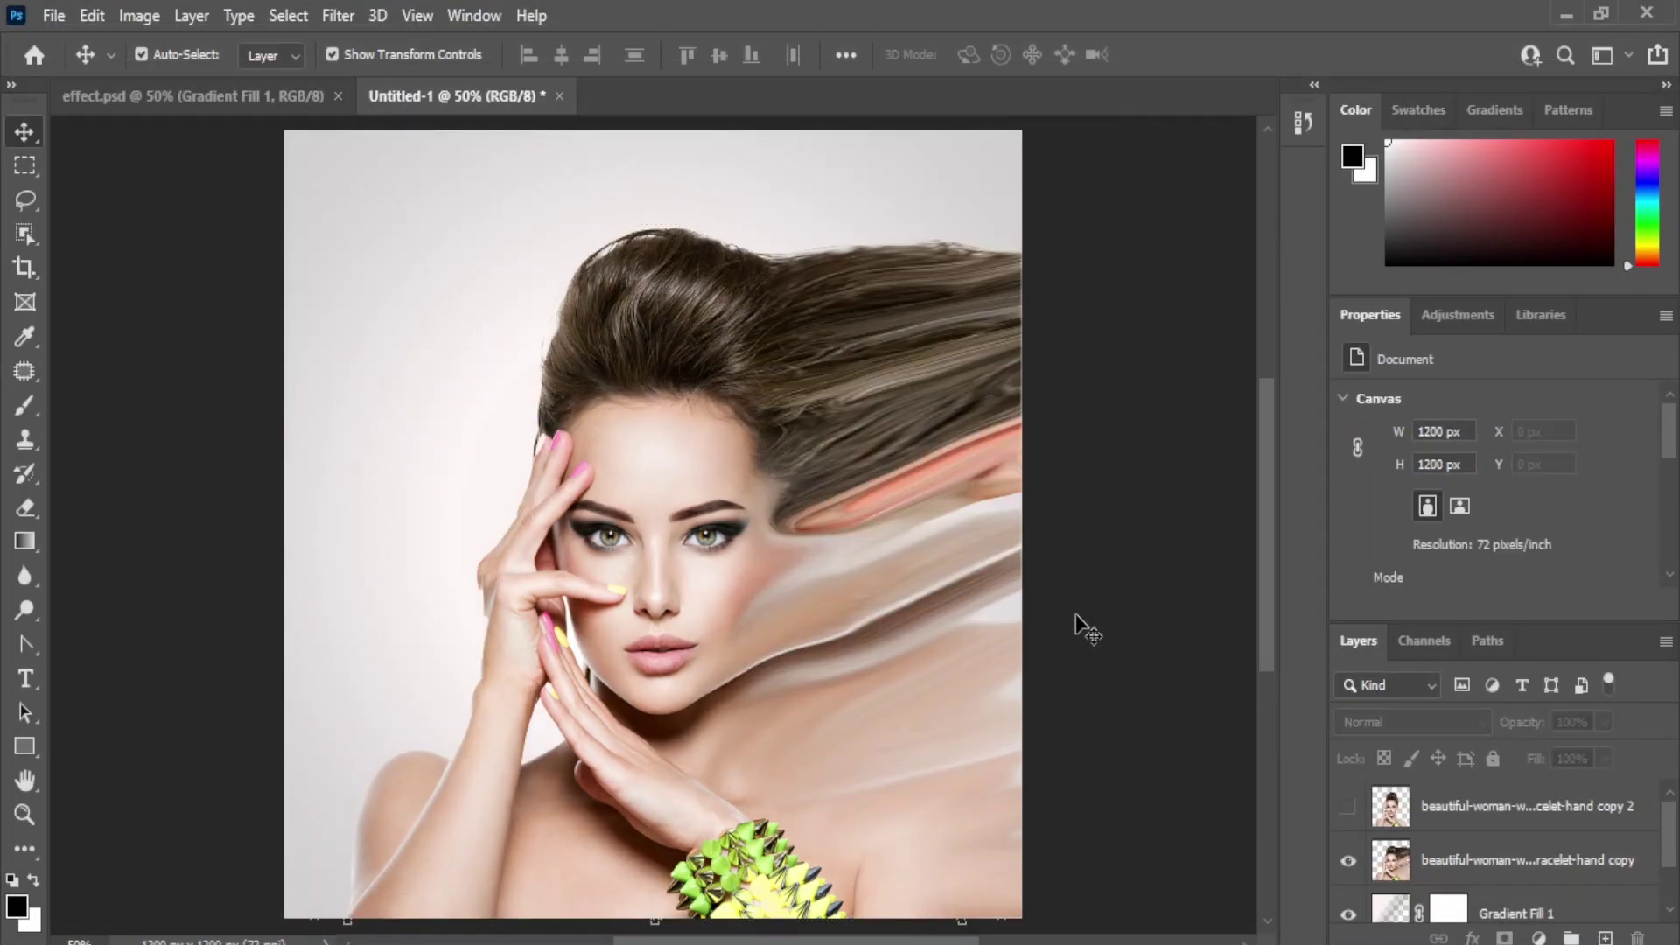
Add a black mask to the warped layer, and show the upper cutout copy and give it a white mask.
left_click(1515, 861)
left_click(1503, 938, "alt")
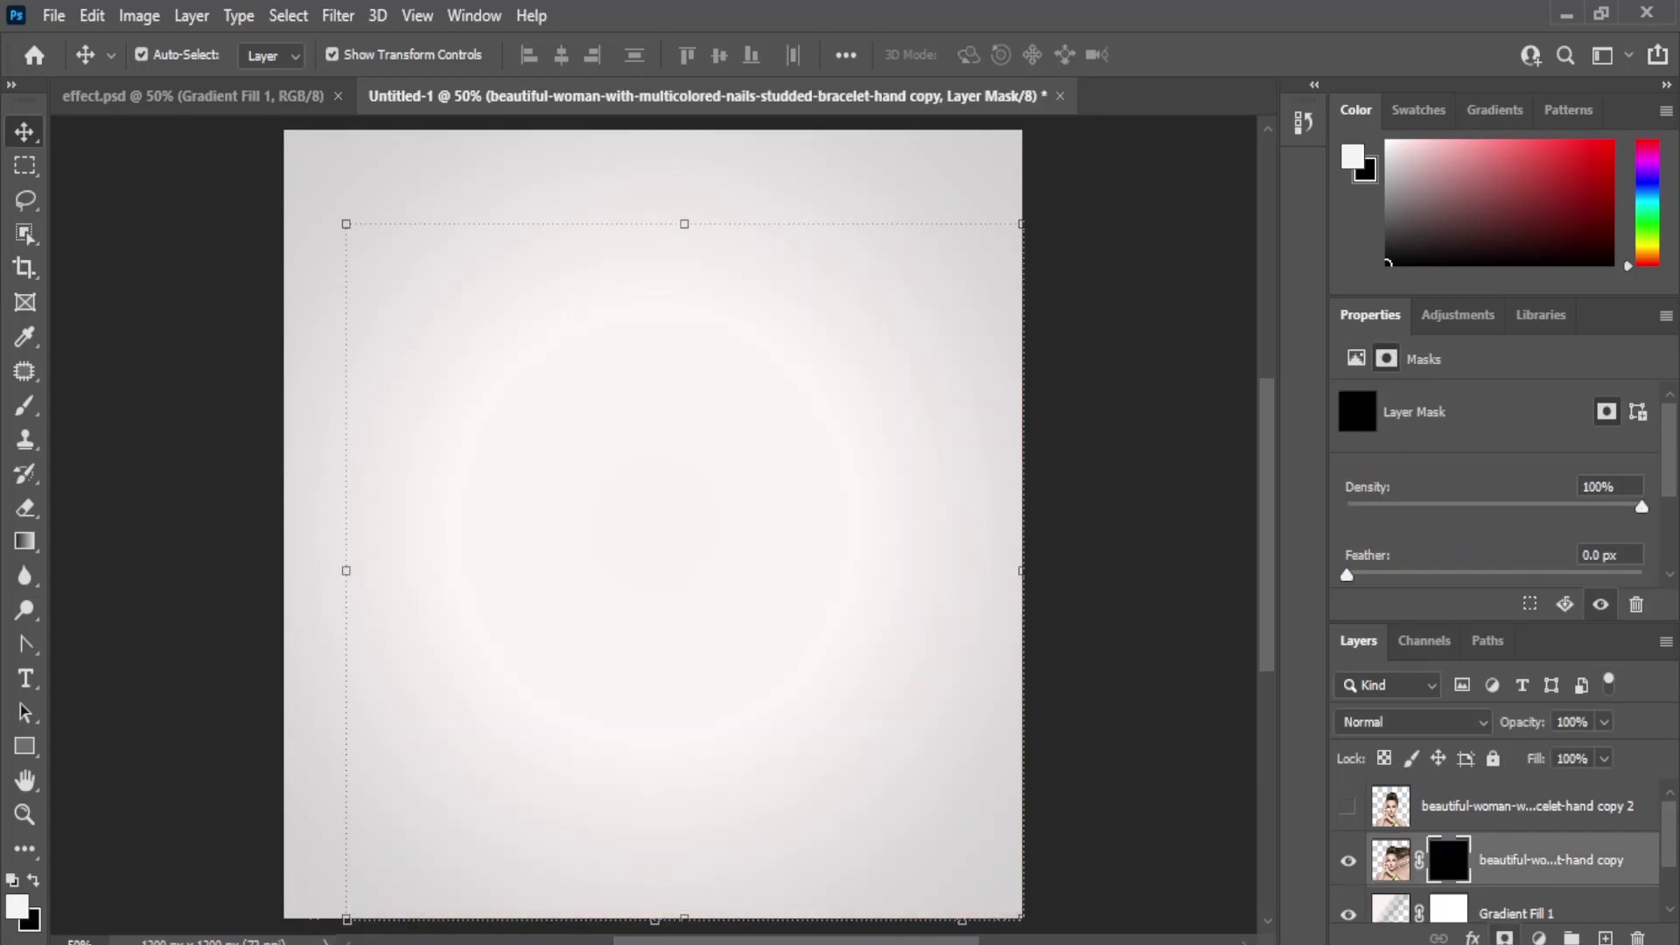
left_click(1439, 814)
left_click(1346, 809)
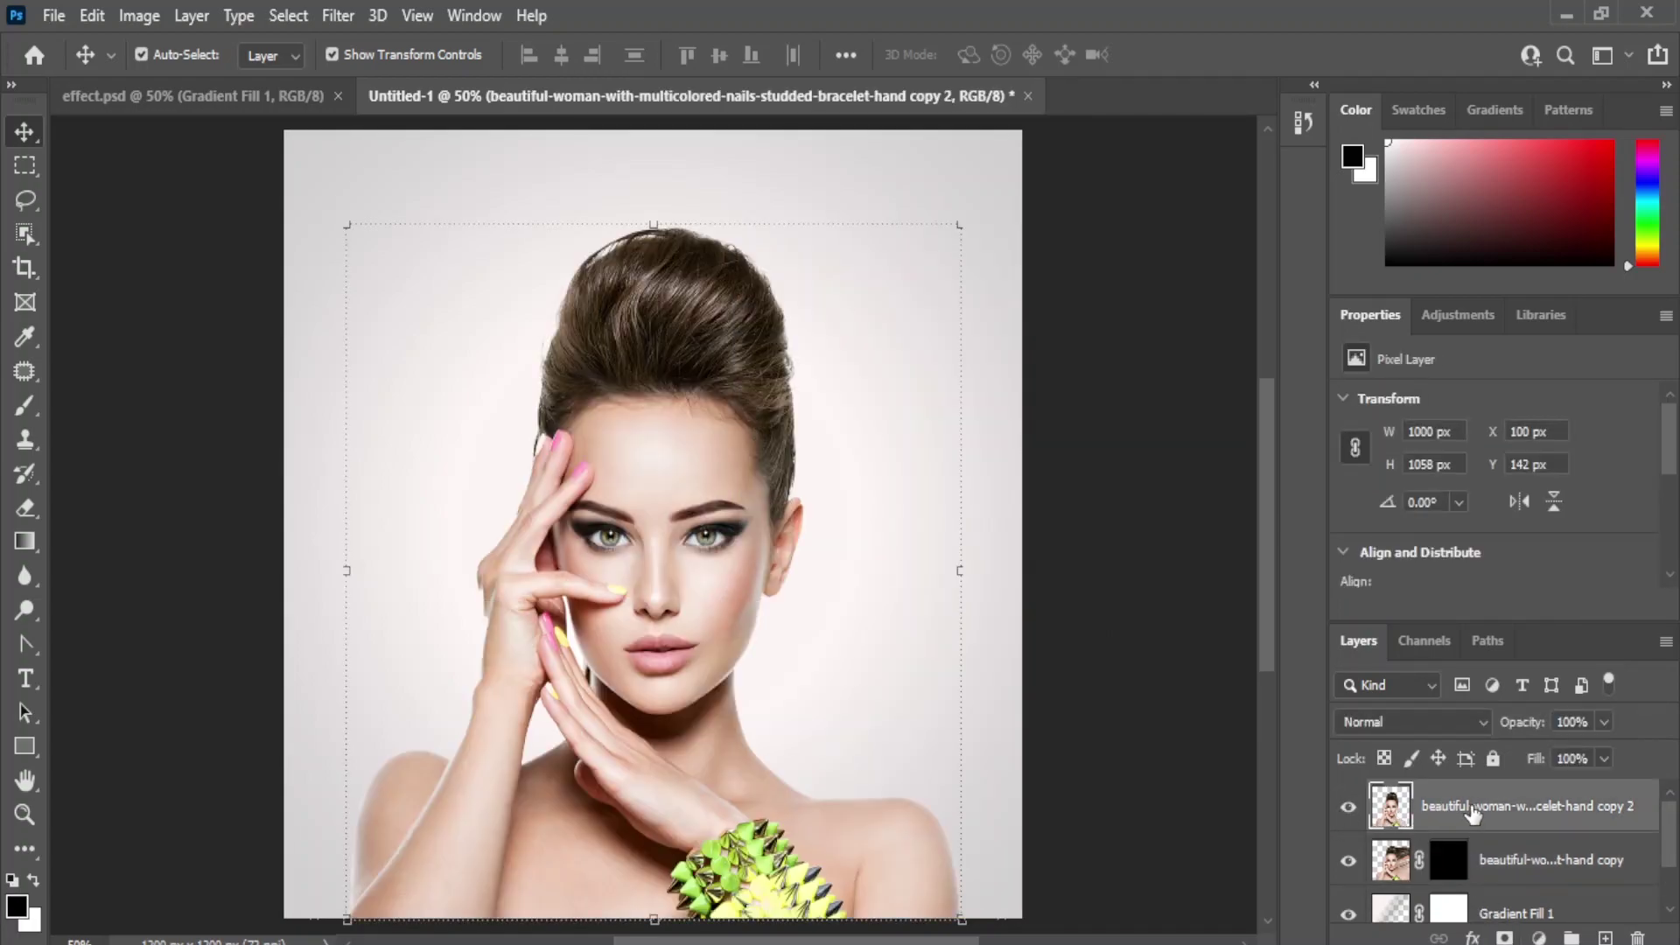
left_click(1503, 937)
scroll(565, 860, "down", 1)
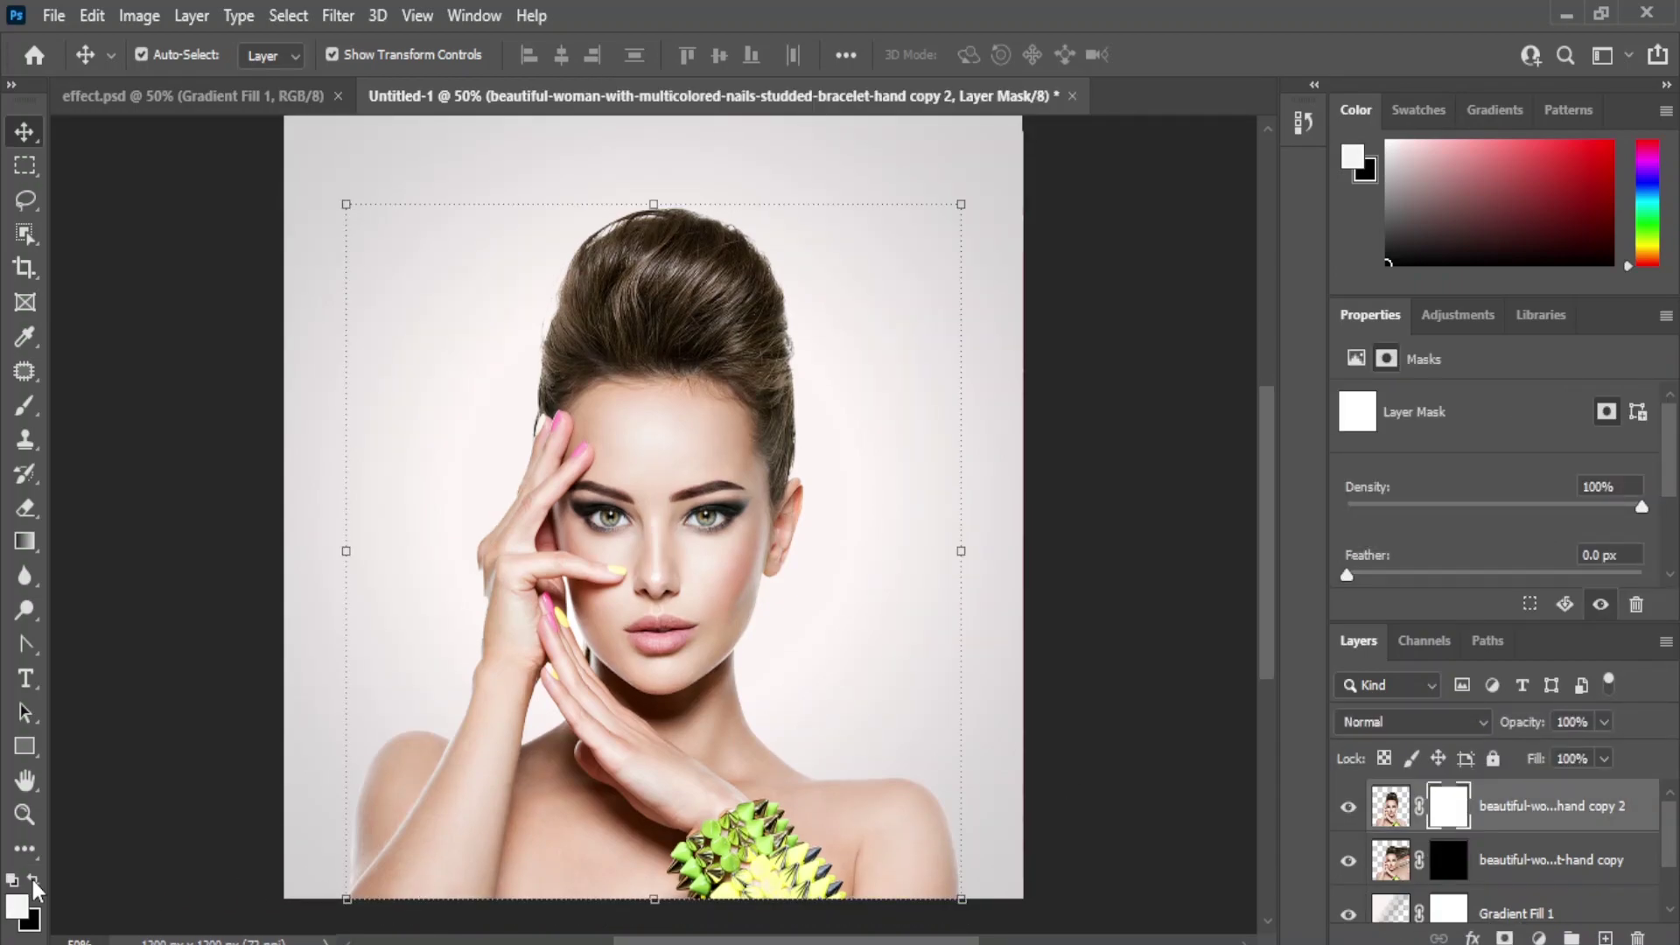
Set up the Brush tool with the 1731 px particle scatter tip and black as the foreground colour.
left_click(24, 405)
key("F5")
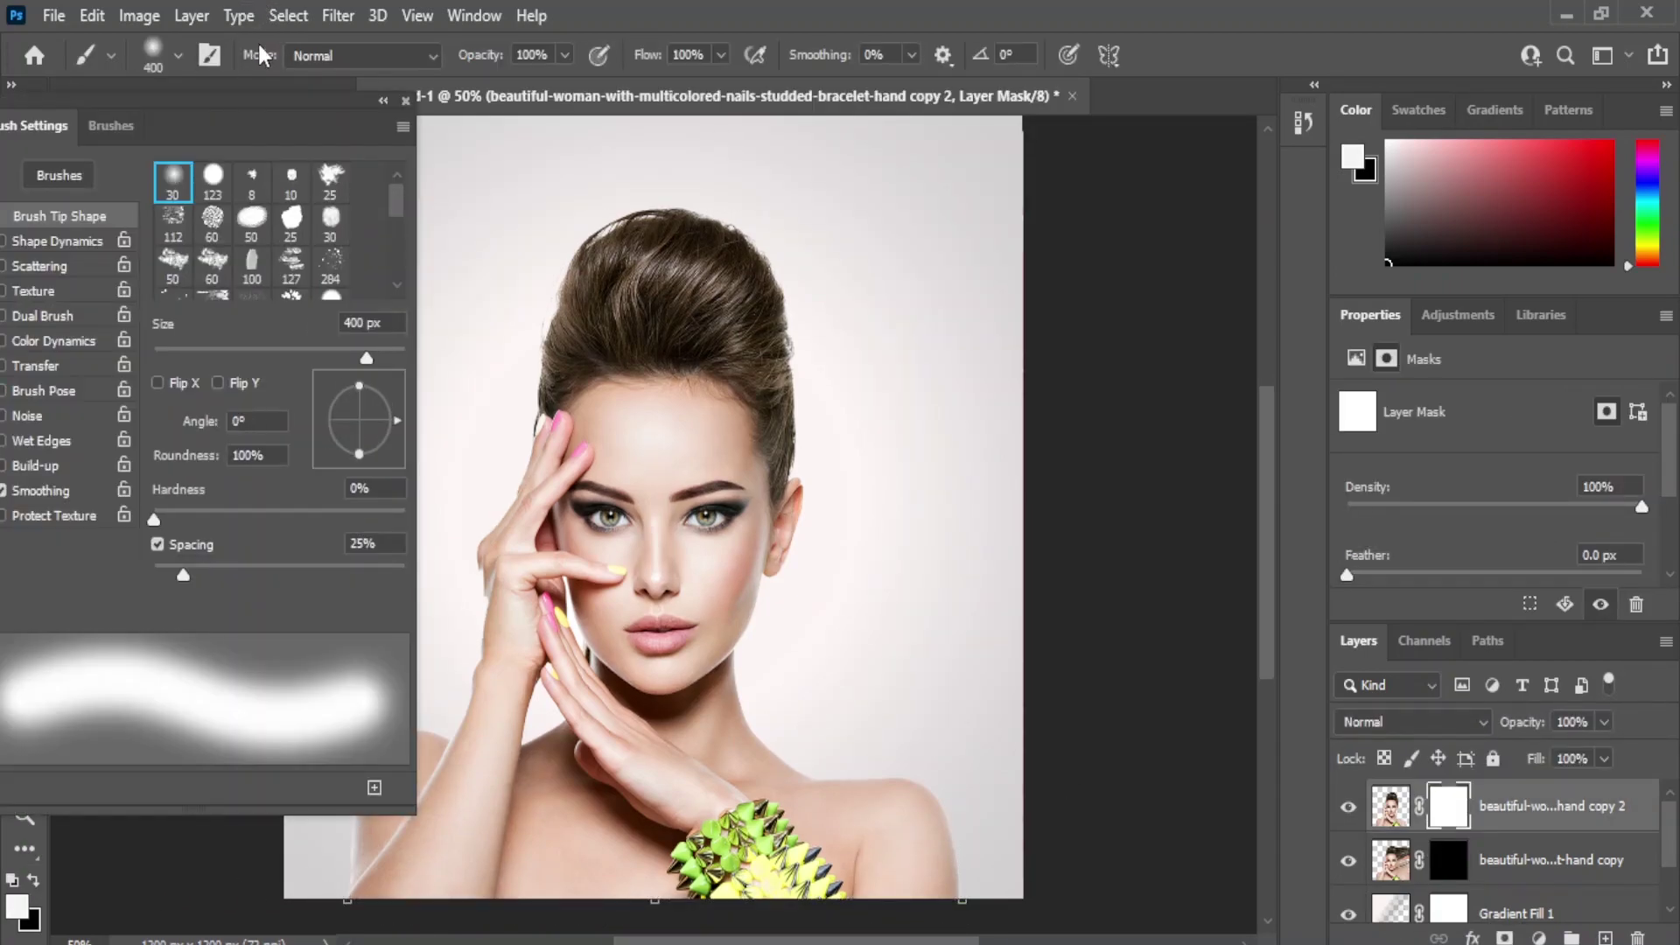
scroll(298, 270, "down", 5)
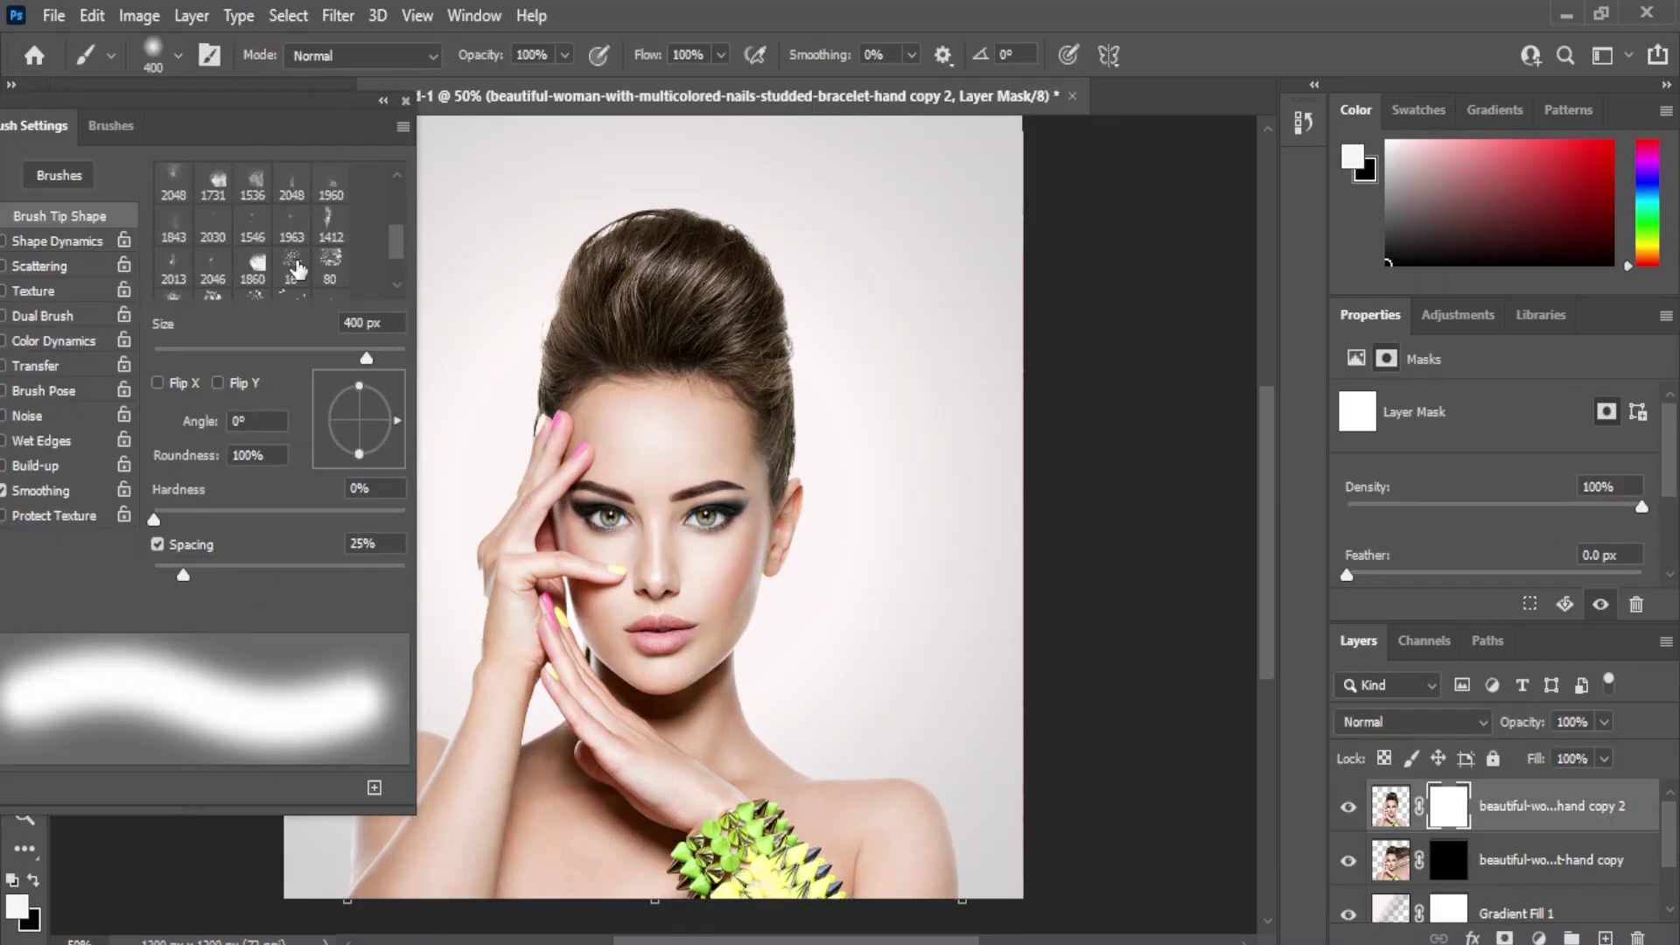
left_click(210, 198)
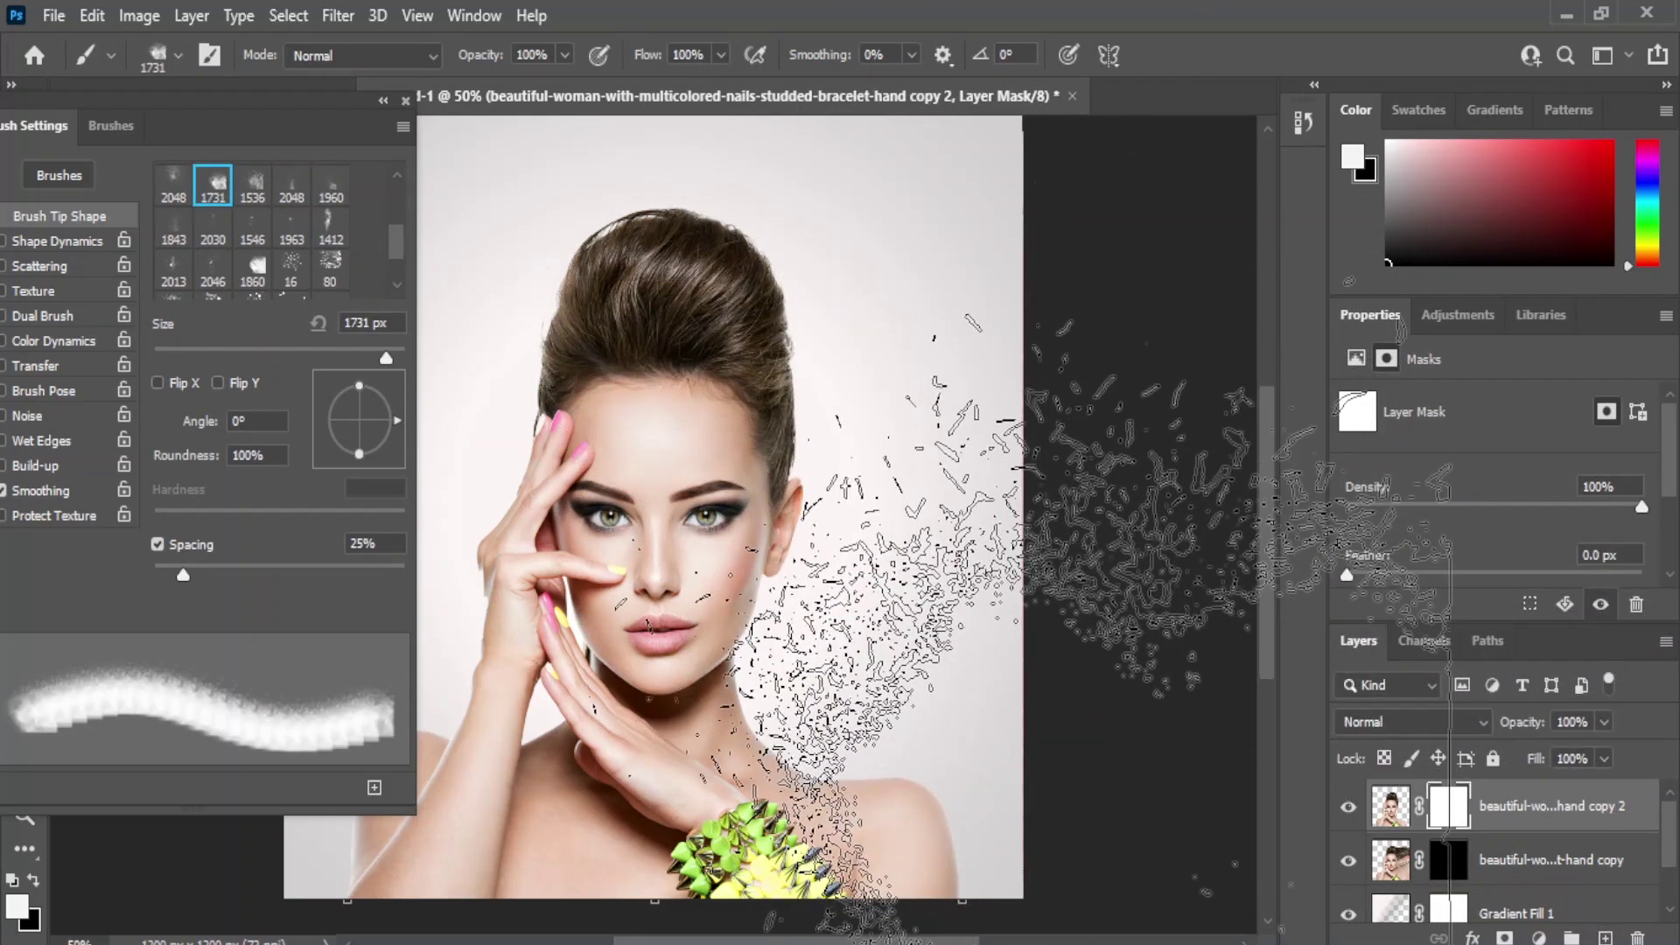
key("x")
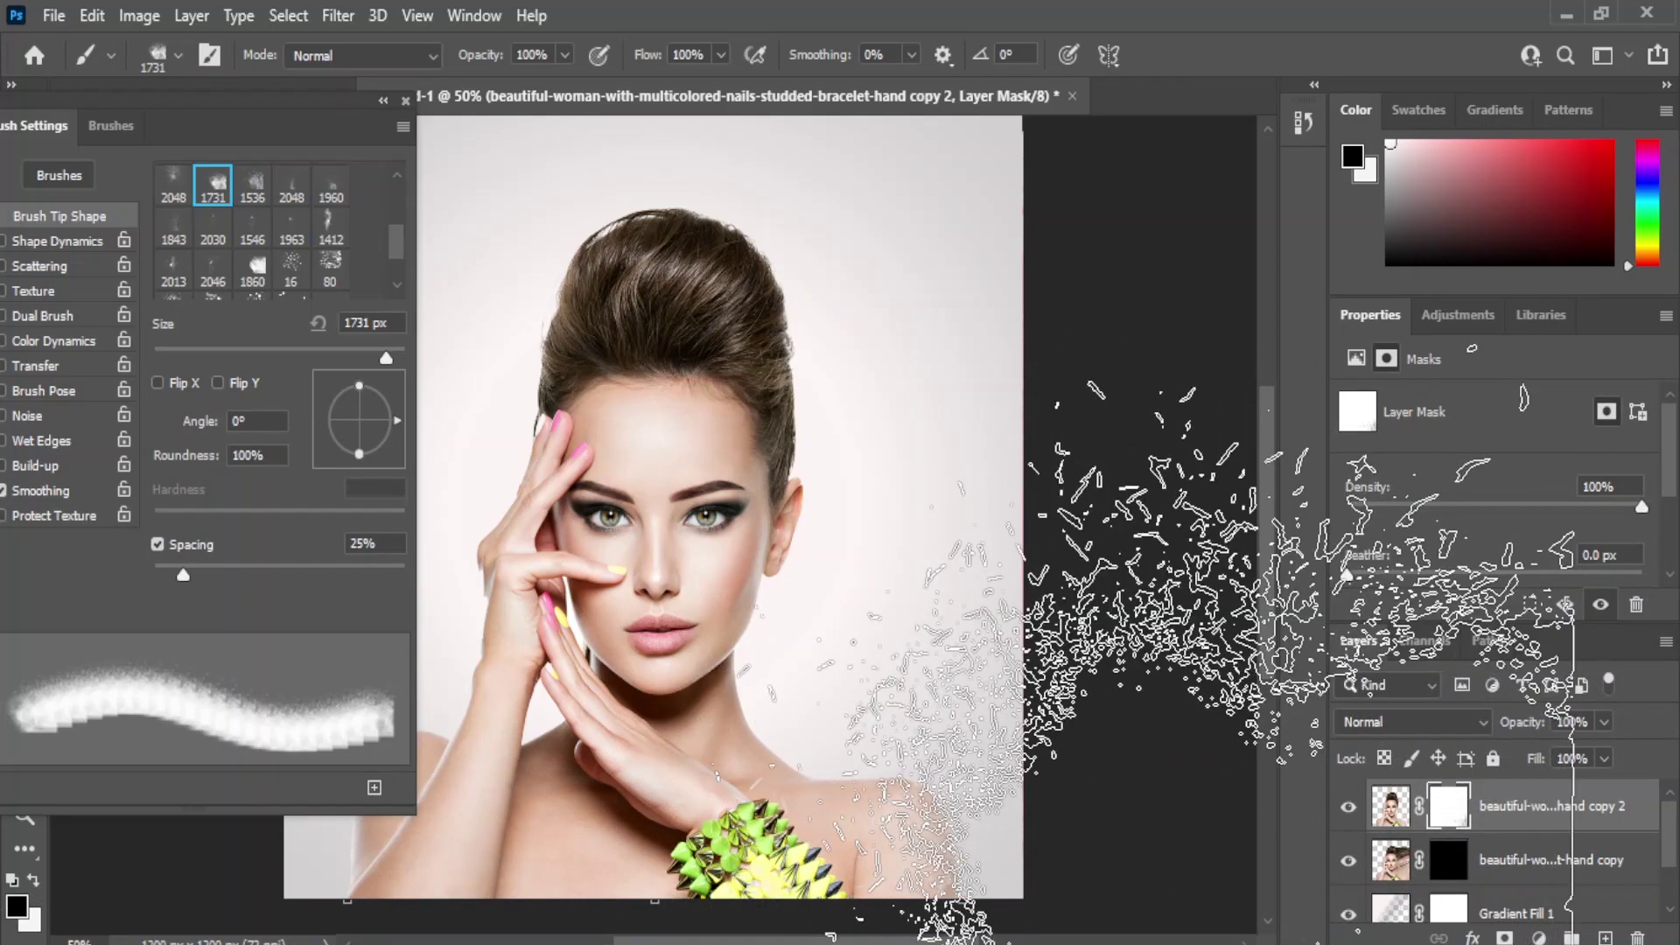
Stamp black particles on the upper cutout copy's mask along the shoulder, neck, ear and hair on the ear side.
left_click(935, 565)
left_click(926, 366)
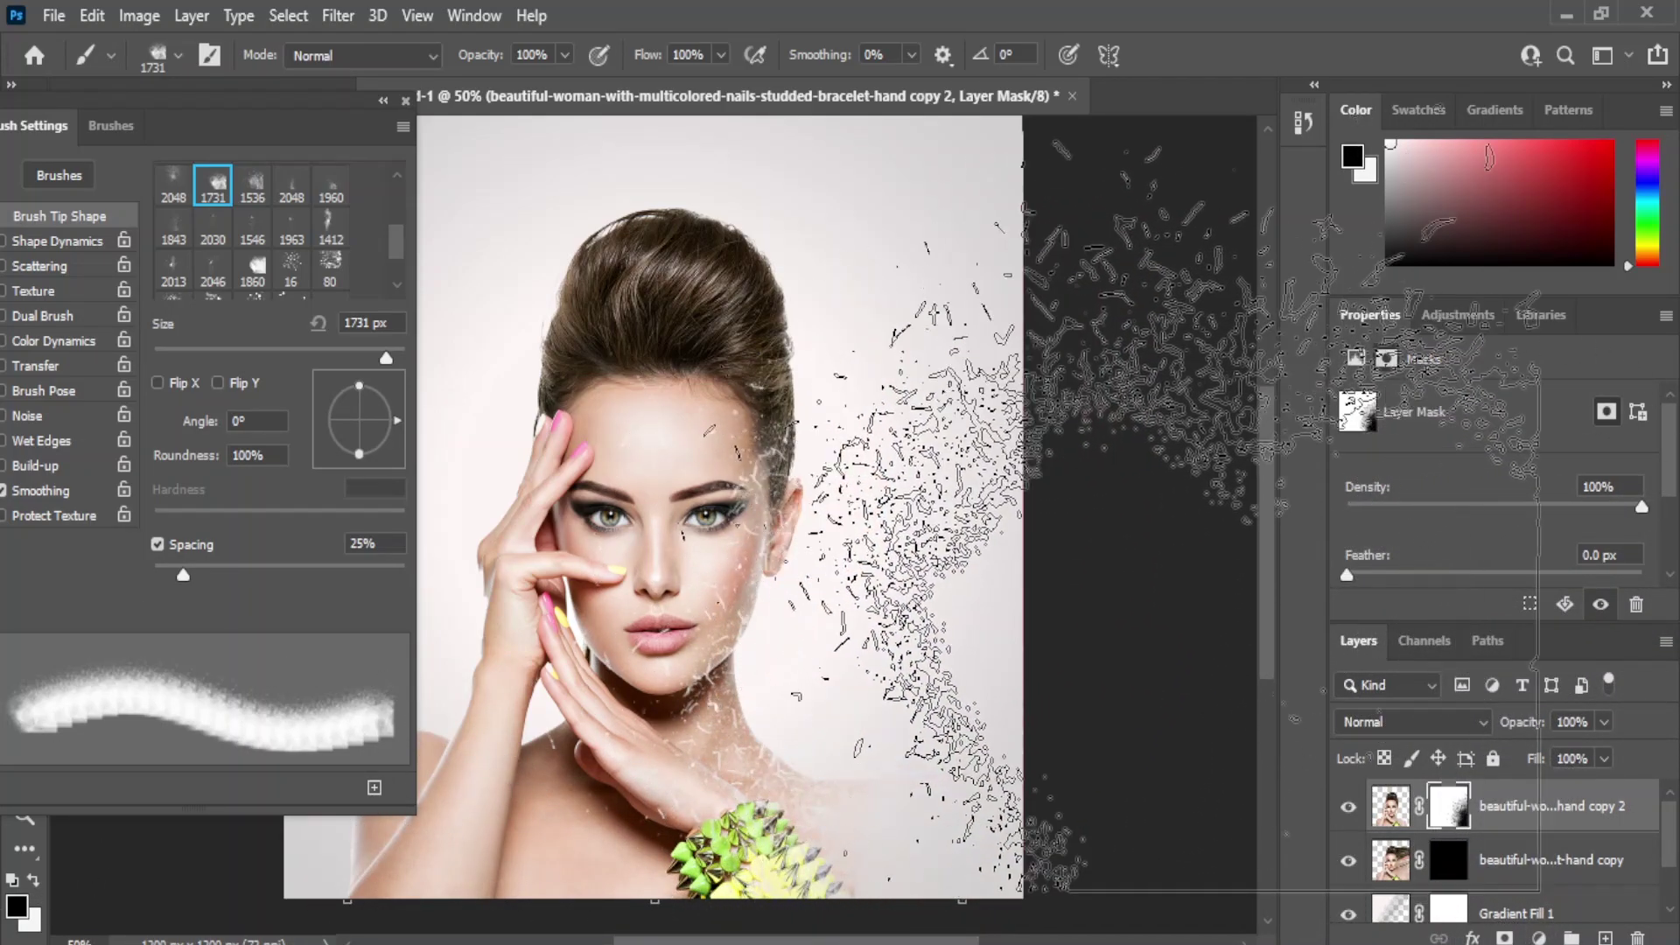
left_click(938, 293)
left_click(844, 194)
left_click(813, 267)
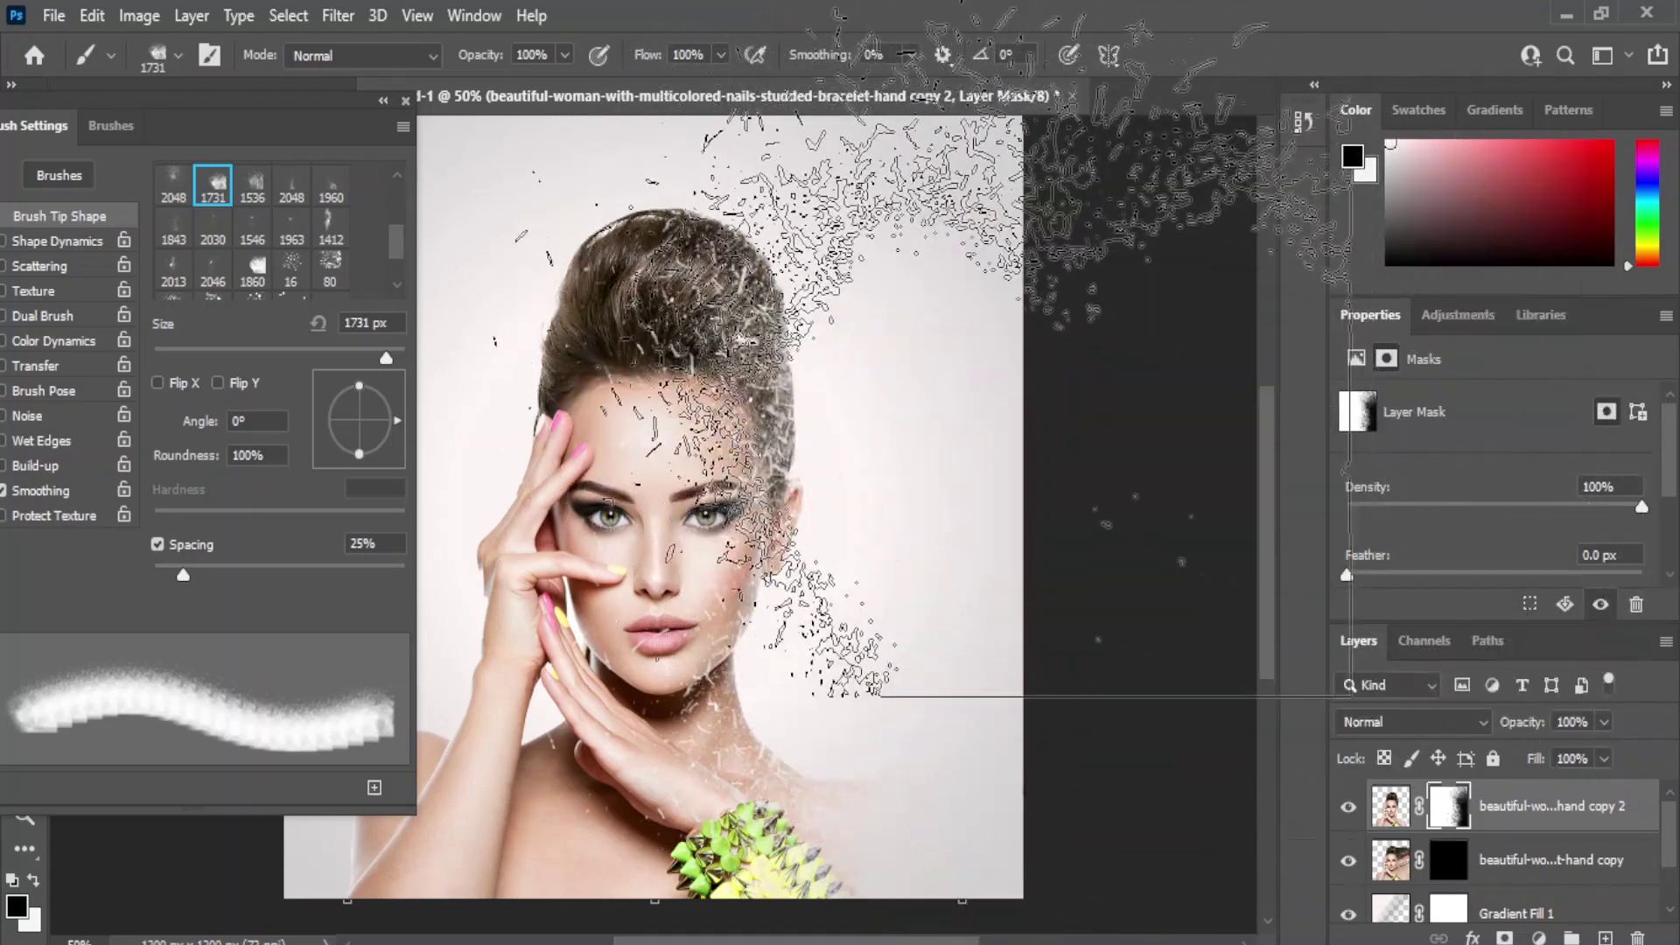
Stamp more black particles over the hair on the same mask, with the tip rotated to 49° and then 149°.
left_click_drag(397, 420, 395, 378)
left_click(652, 128)
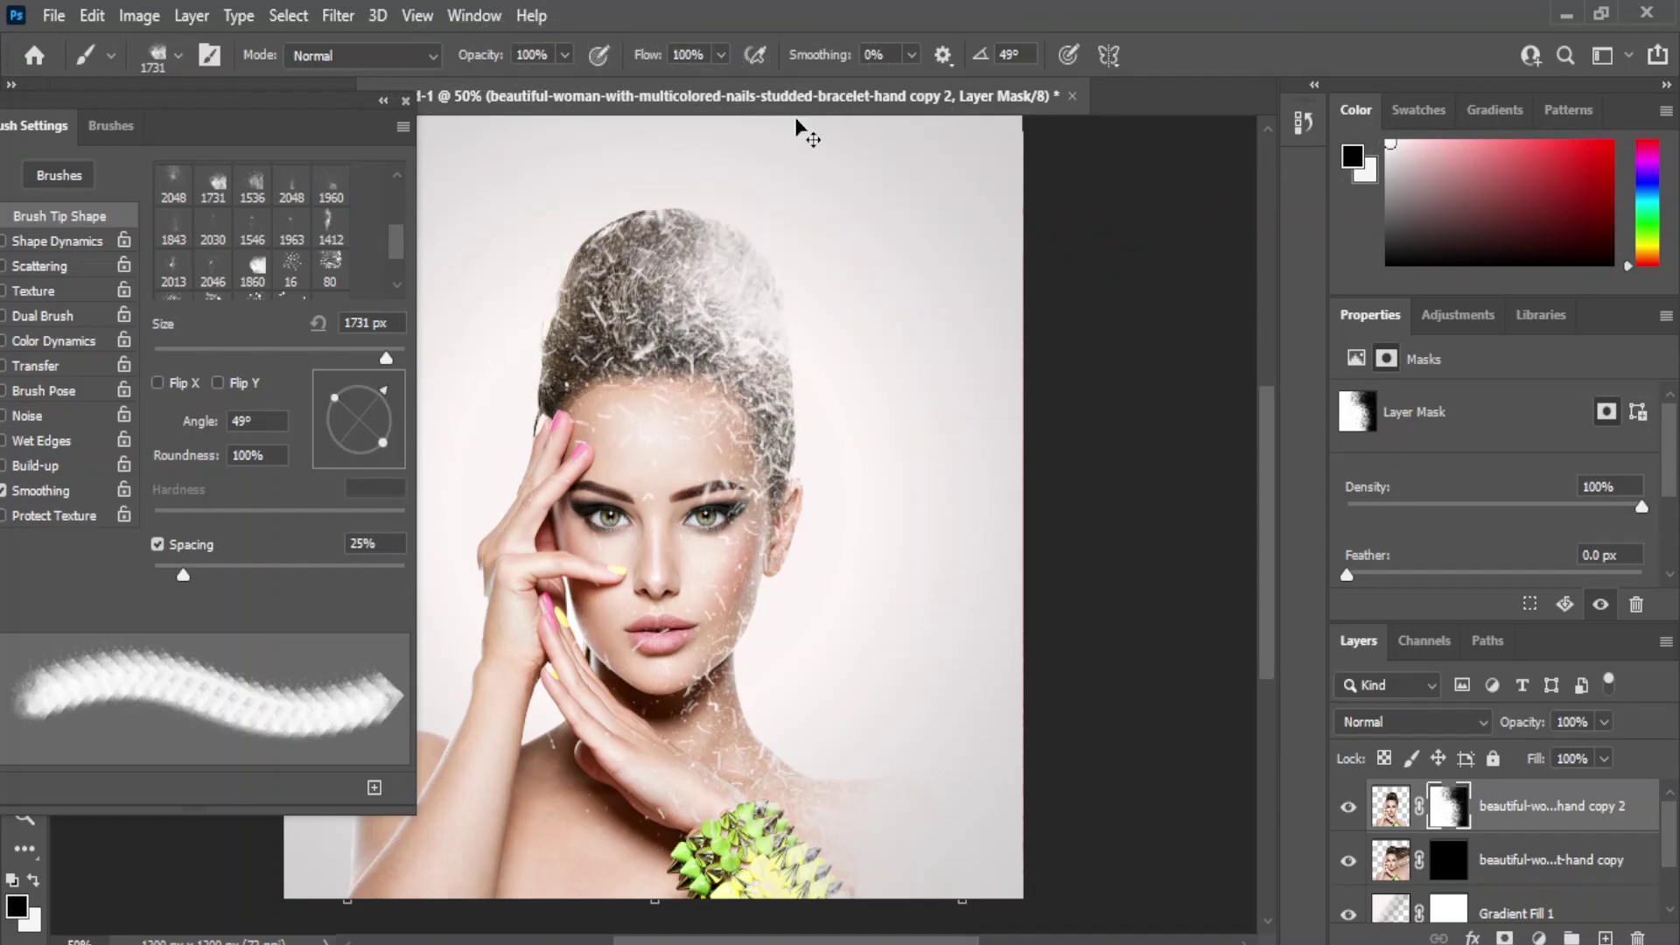
mouse_move(384, 391)
left_mouse_down()
mouse_move(359, 374)
mouse_move(325, 400)
left_mouse_up()
left_click(473, 145)
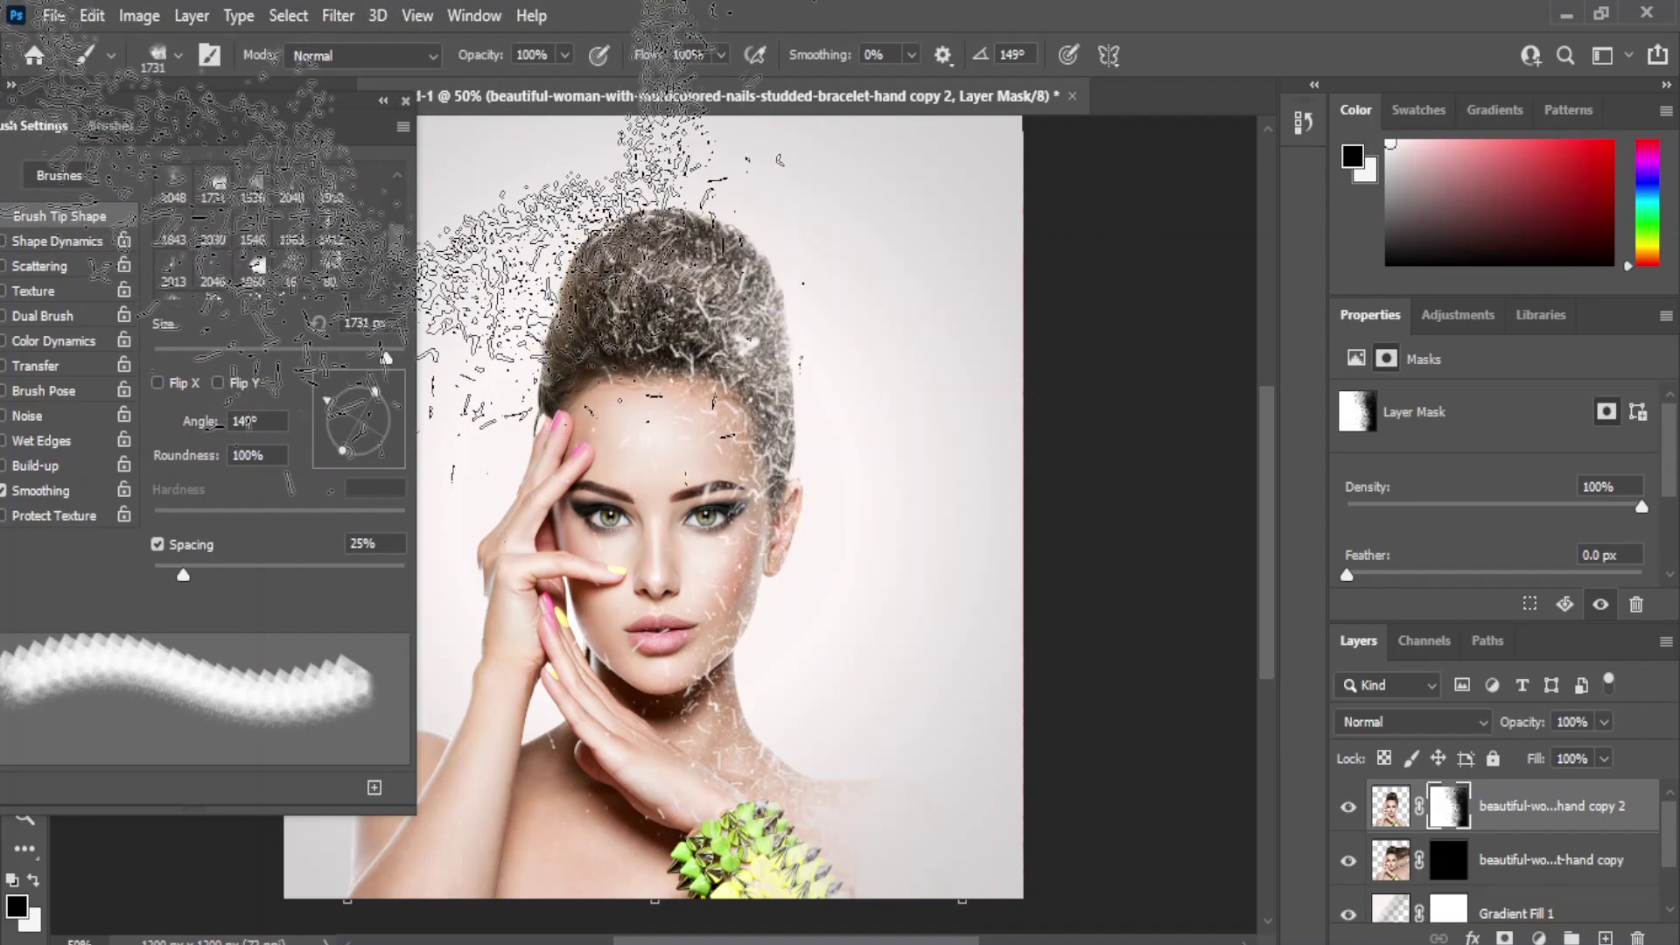
left_click(1093, 800)
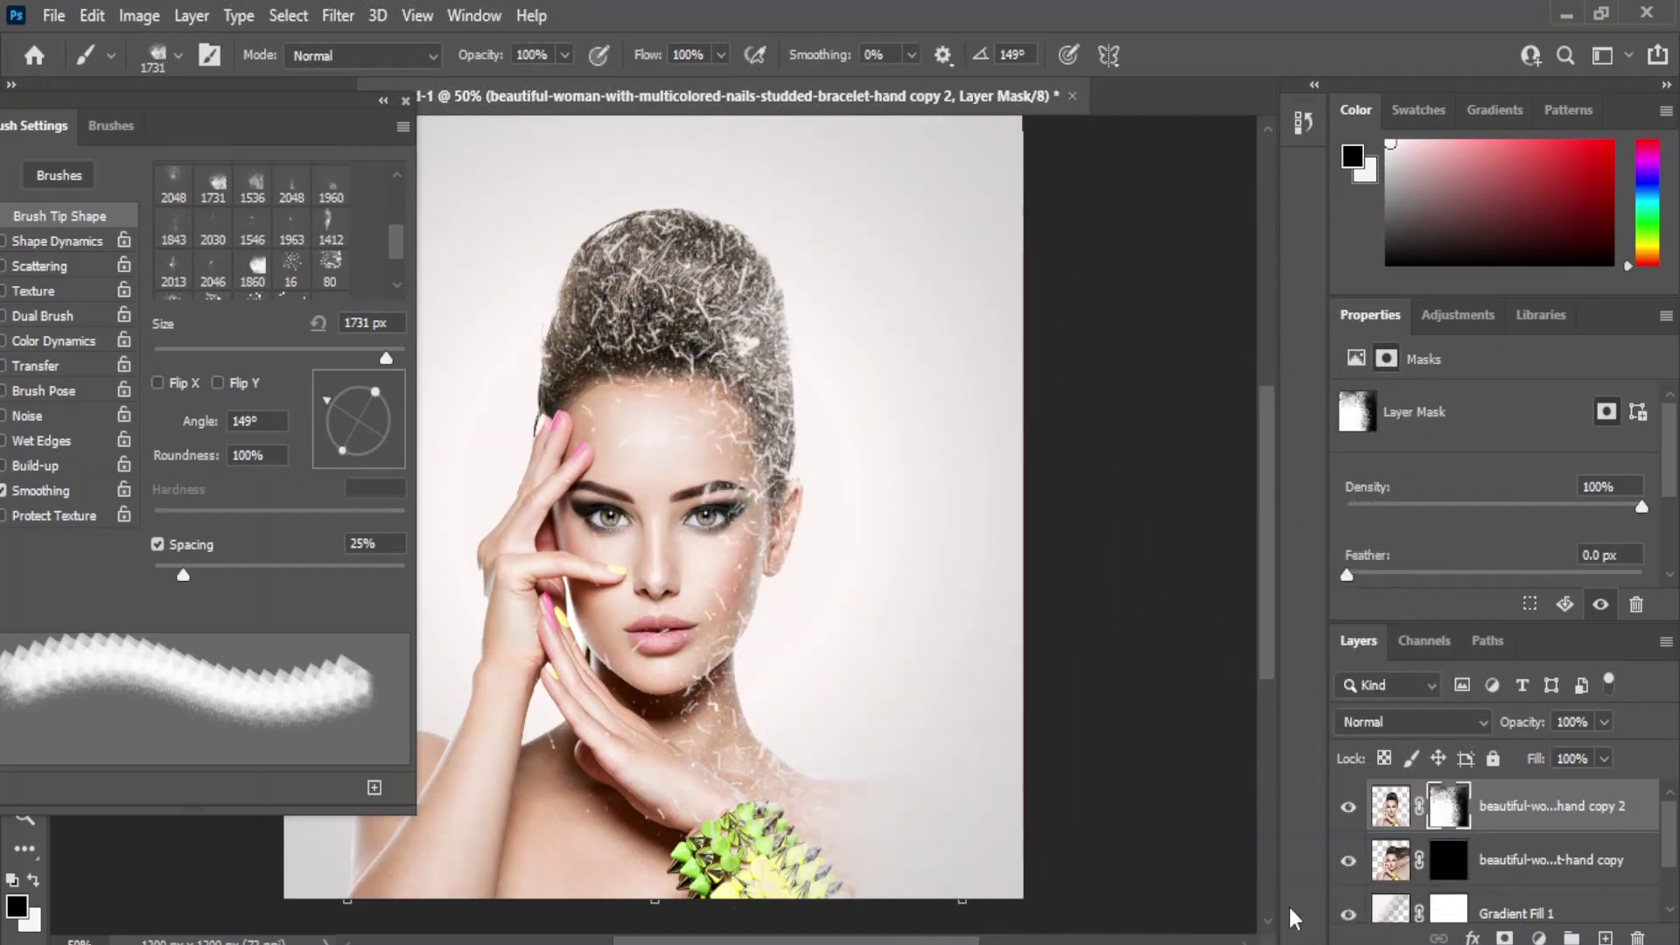
Set the tip angle to 3° and stamp white particles on the warped copy's mask beside the body, undoing the last stamp near the hair.
left_click_drag(376, 382, 422, 418)
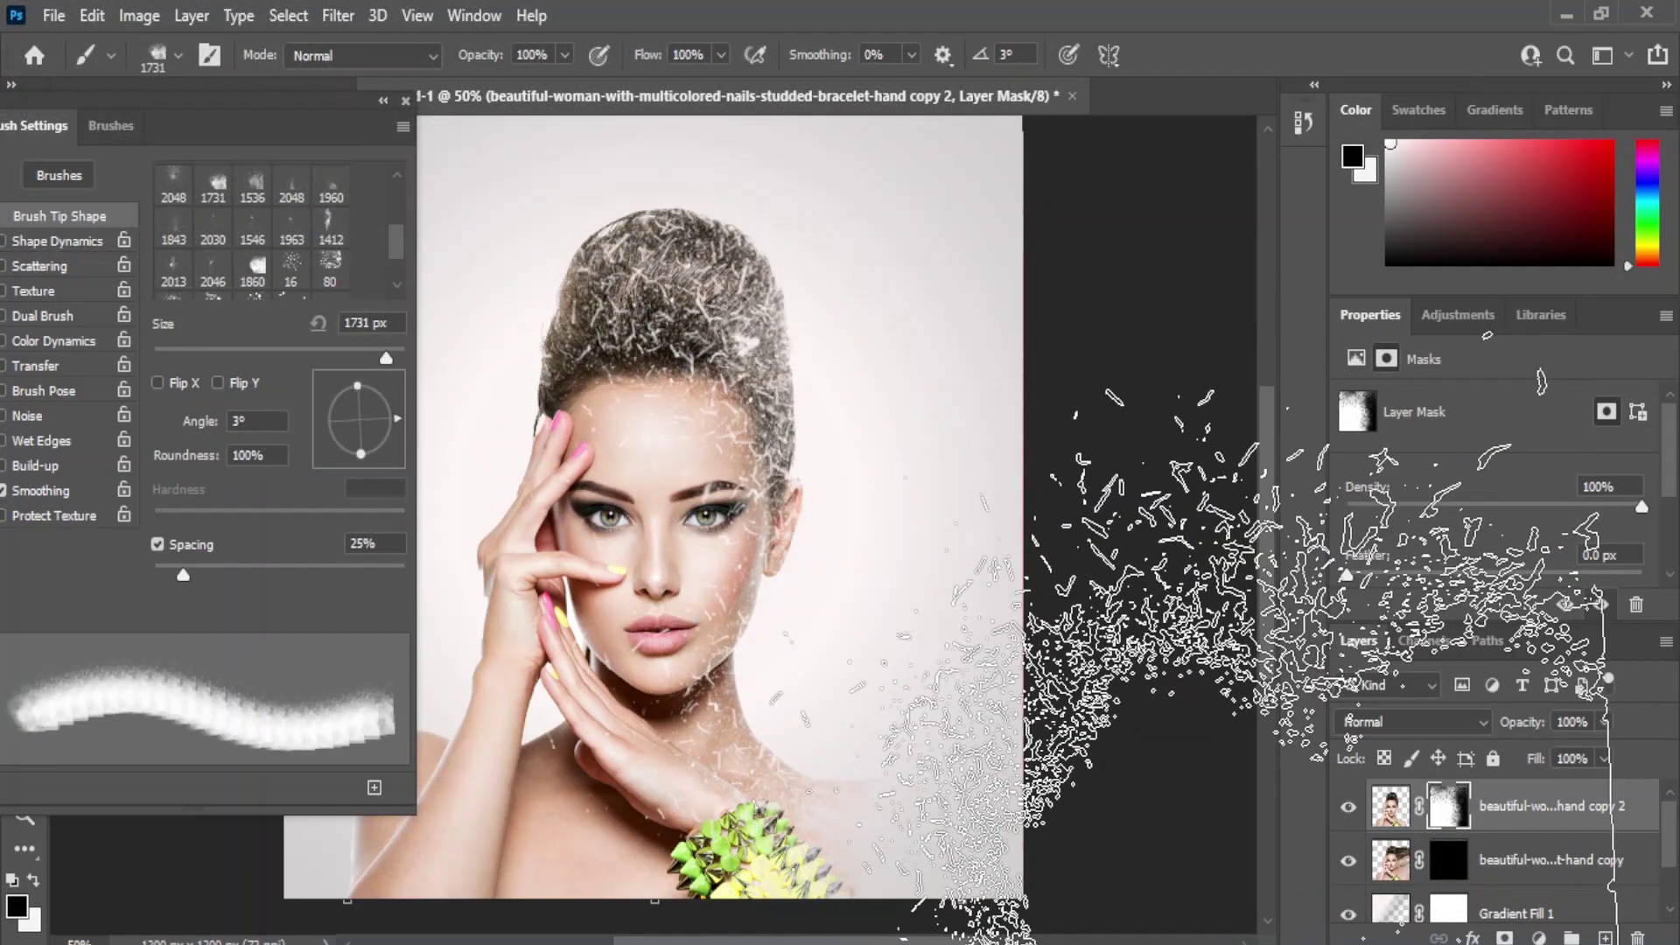
left_click(1494, 846)
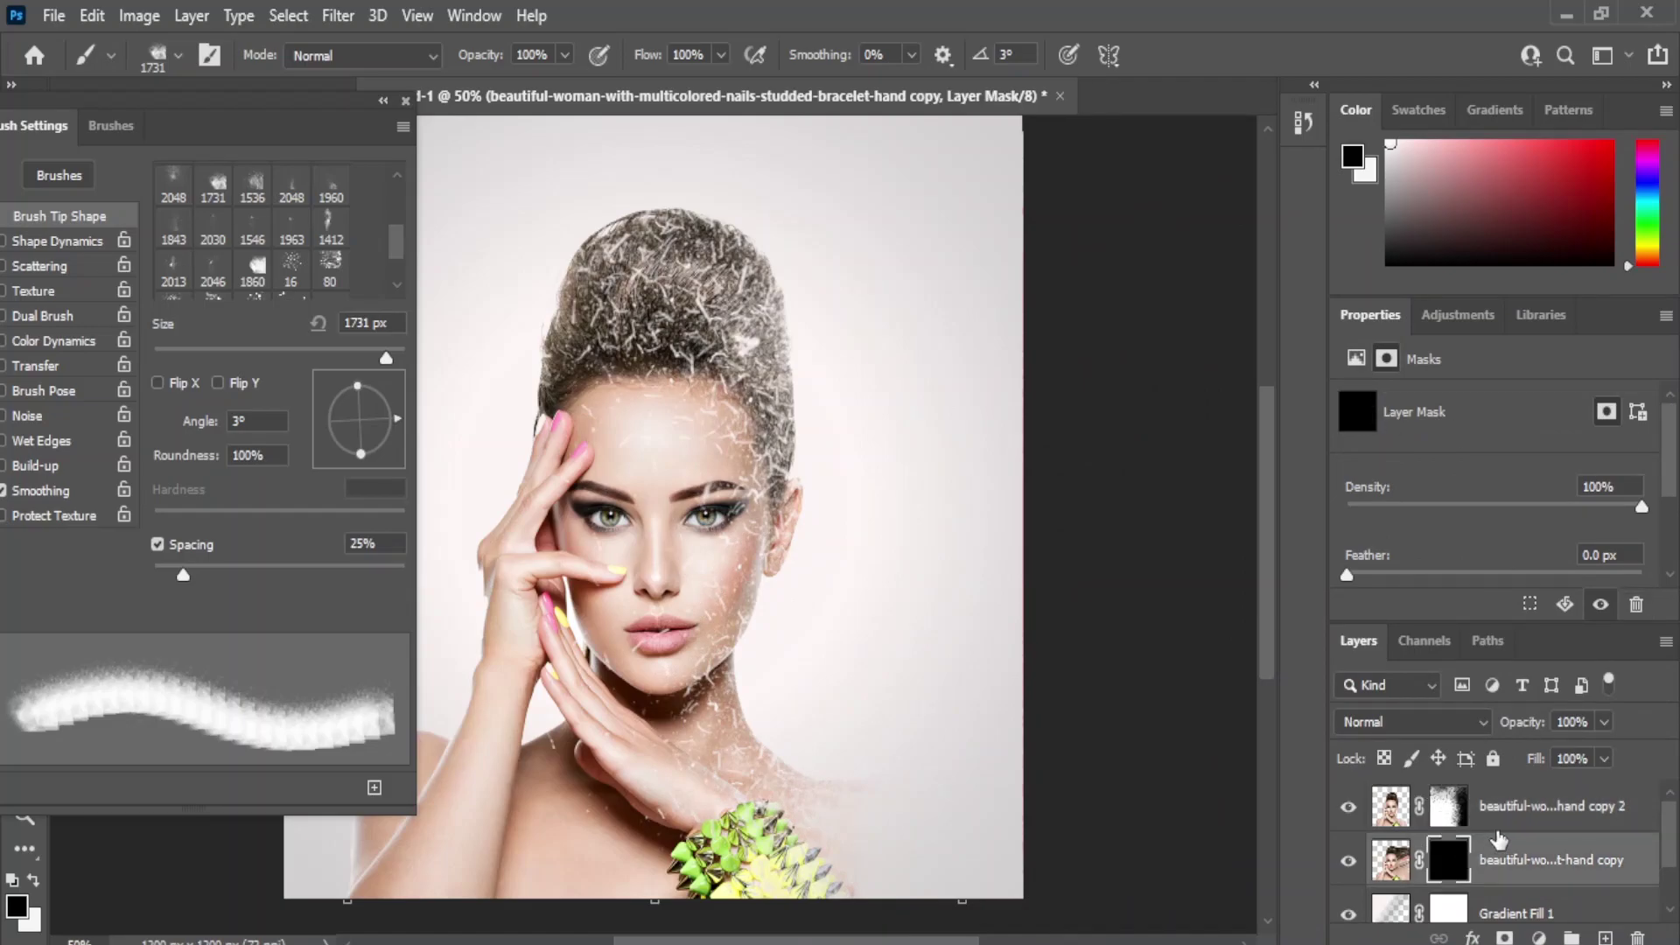
left_click(1053, 686)
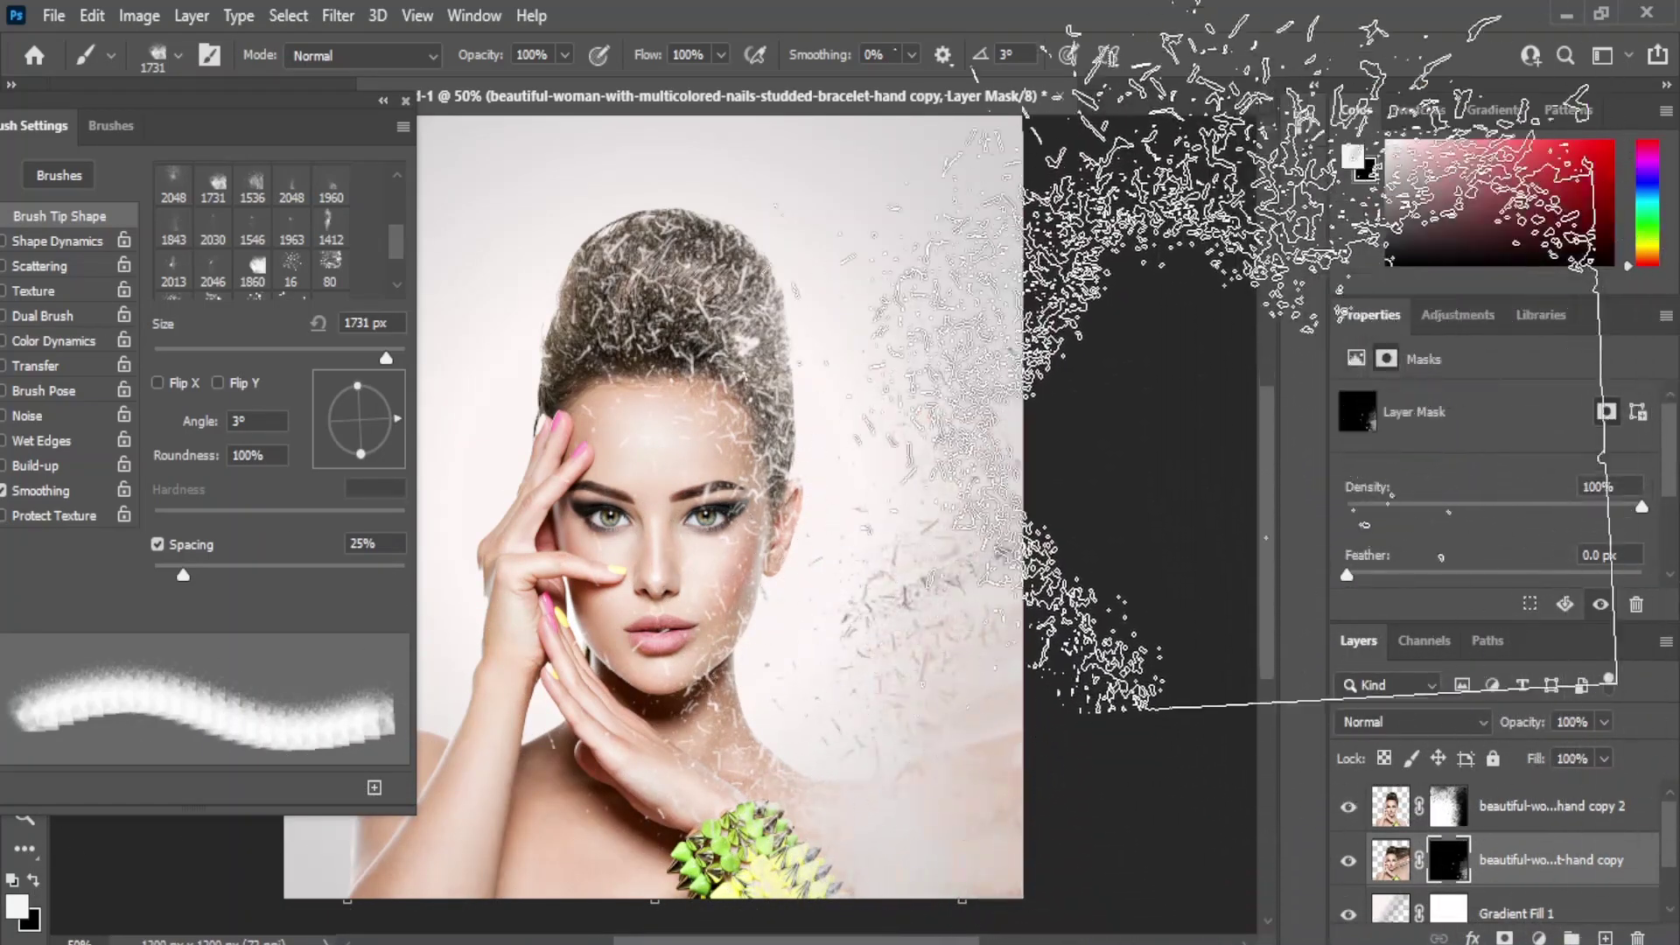
left_click(975, 296)
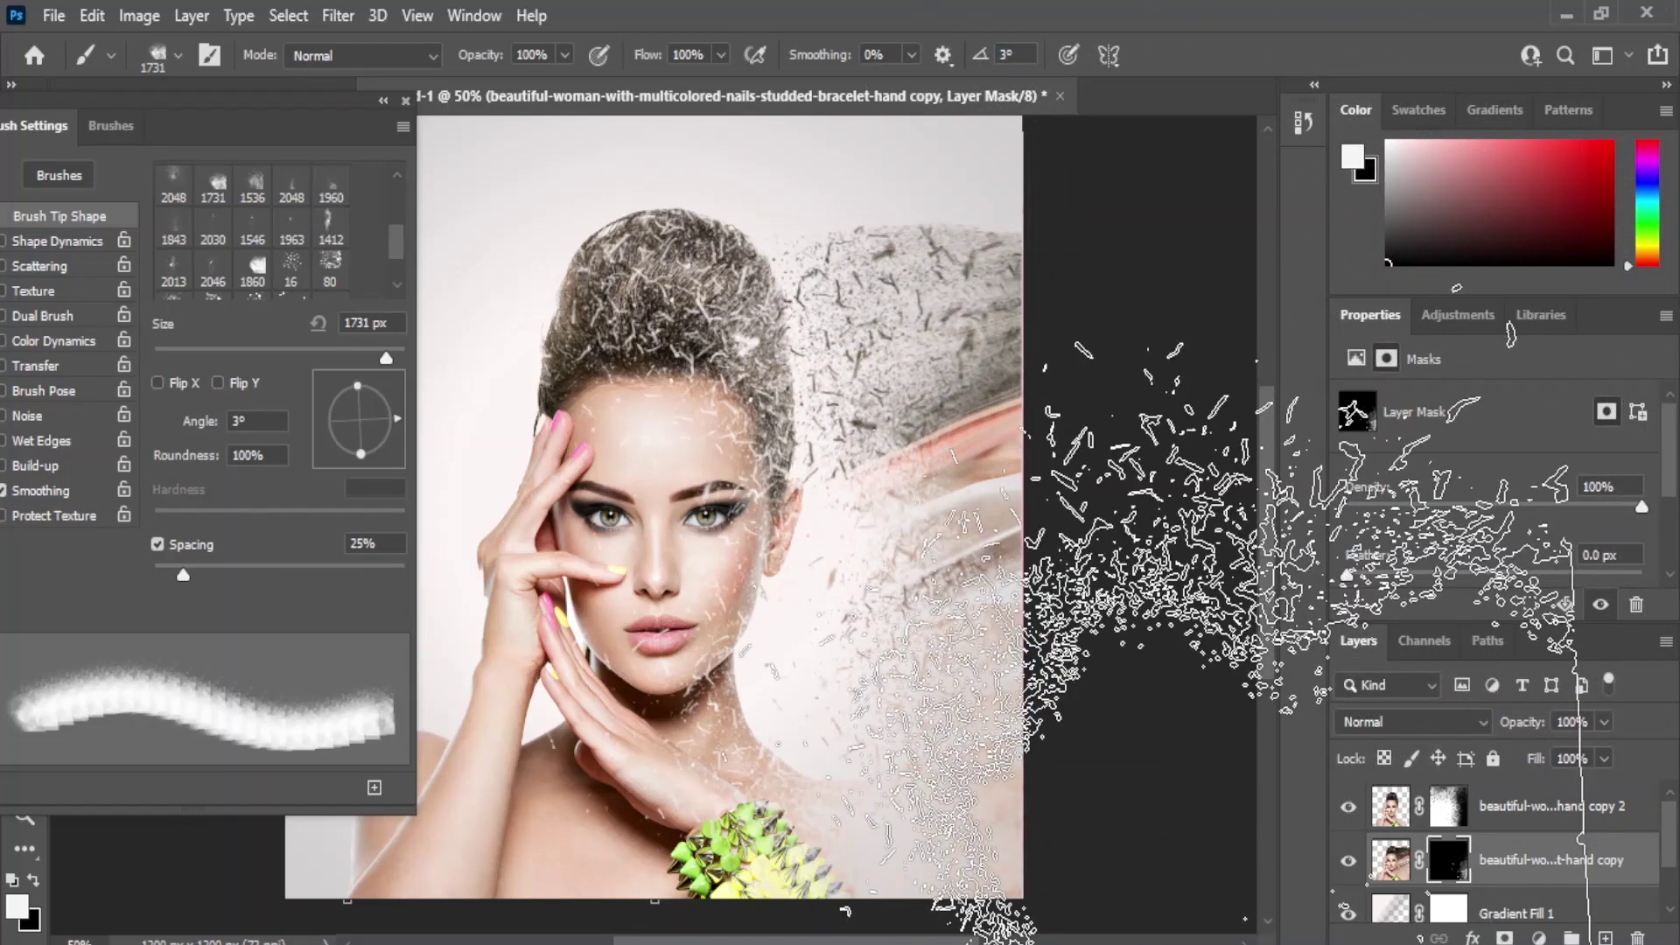
key("ctrl+z")
Rotate the tip to -139° and stamp white particles on the warped copy's mask over the hair and ear side of the face.
left_click_drag(397, 418, 338, 439)
left_click(577, 774)
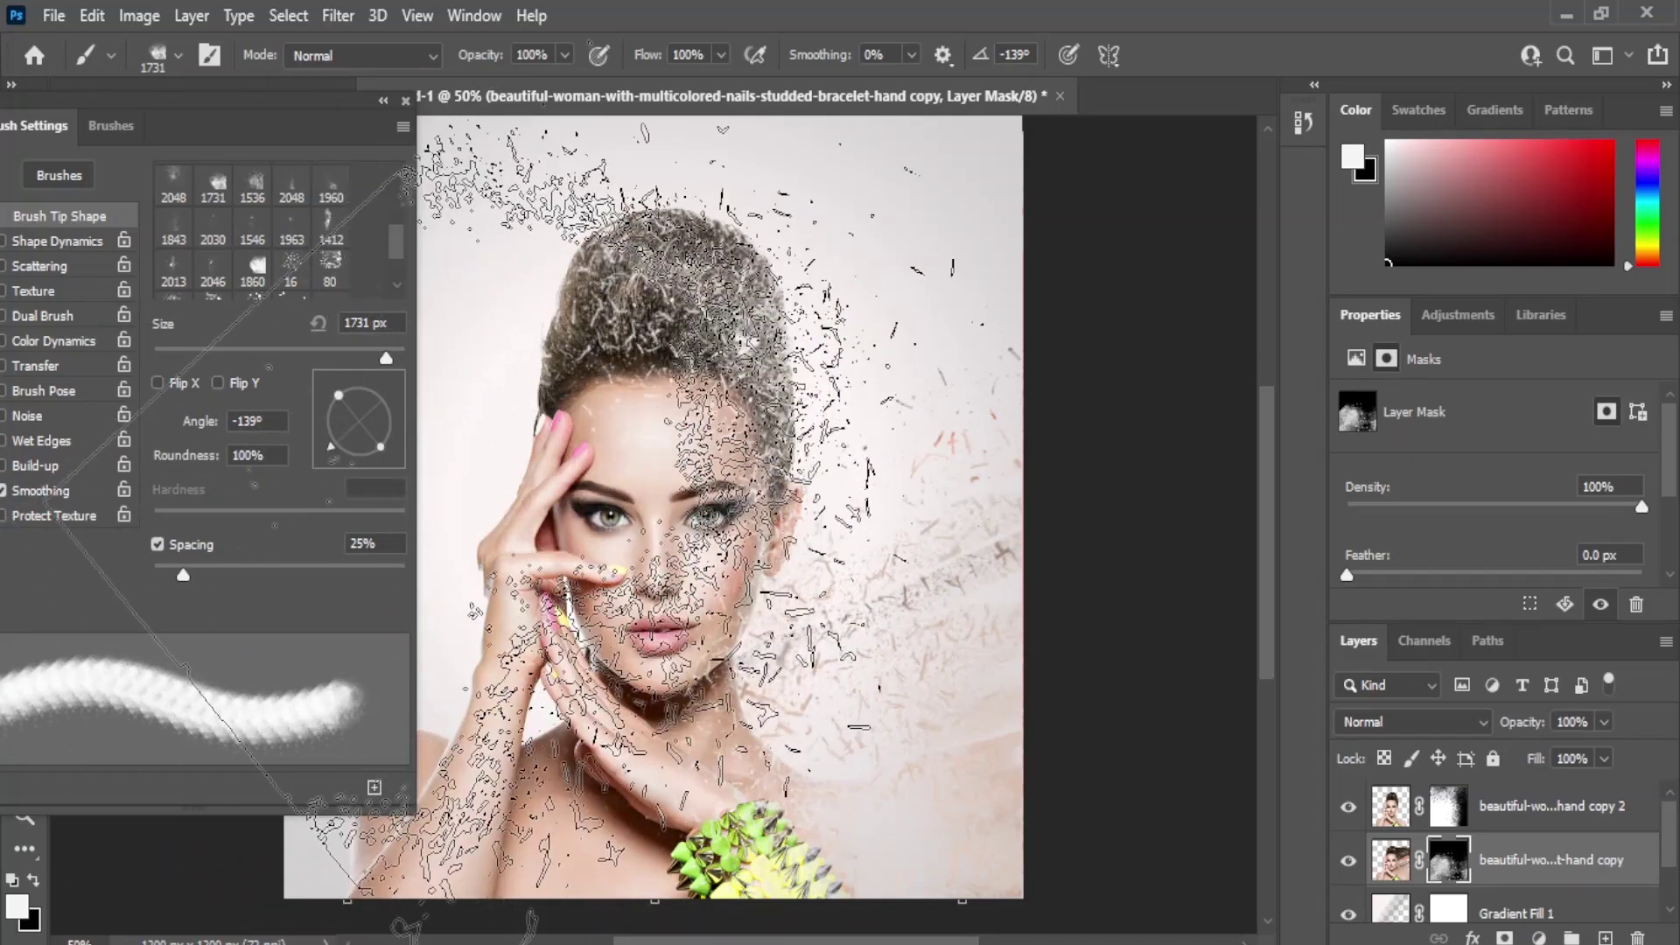
left_click(719, 457)
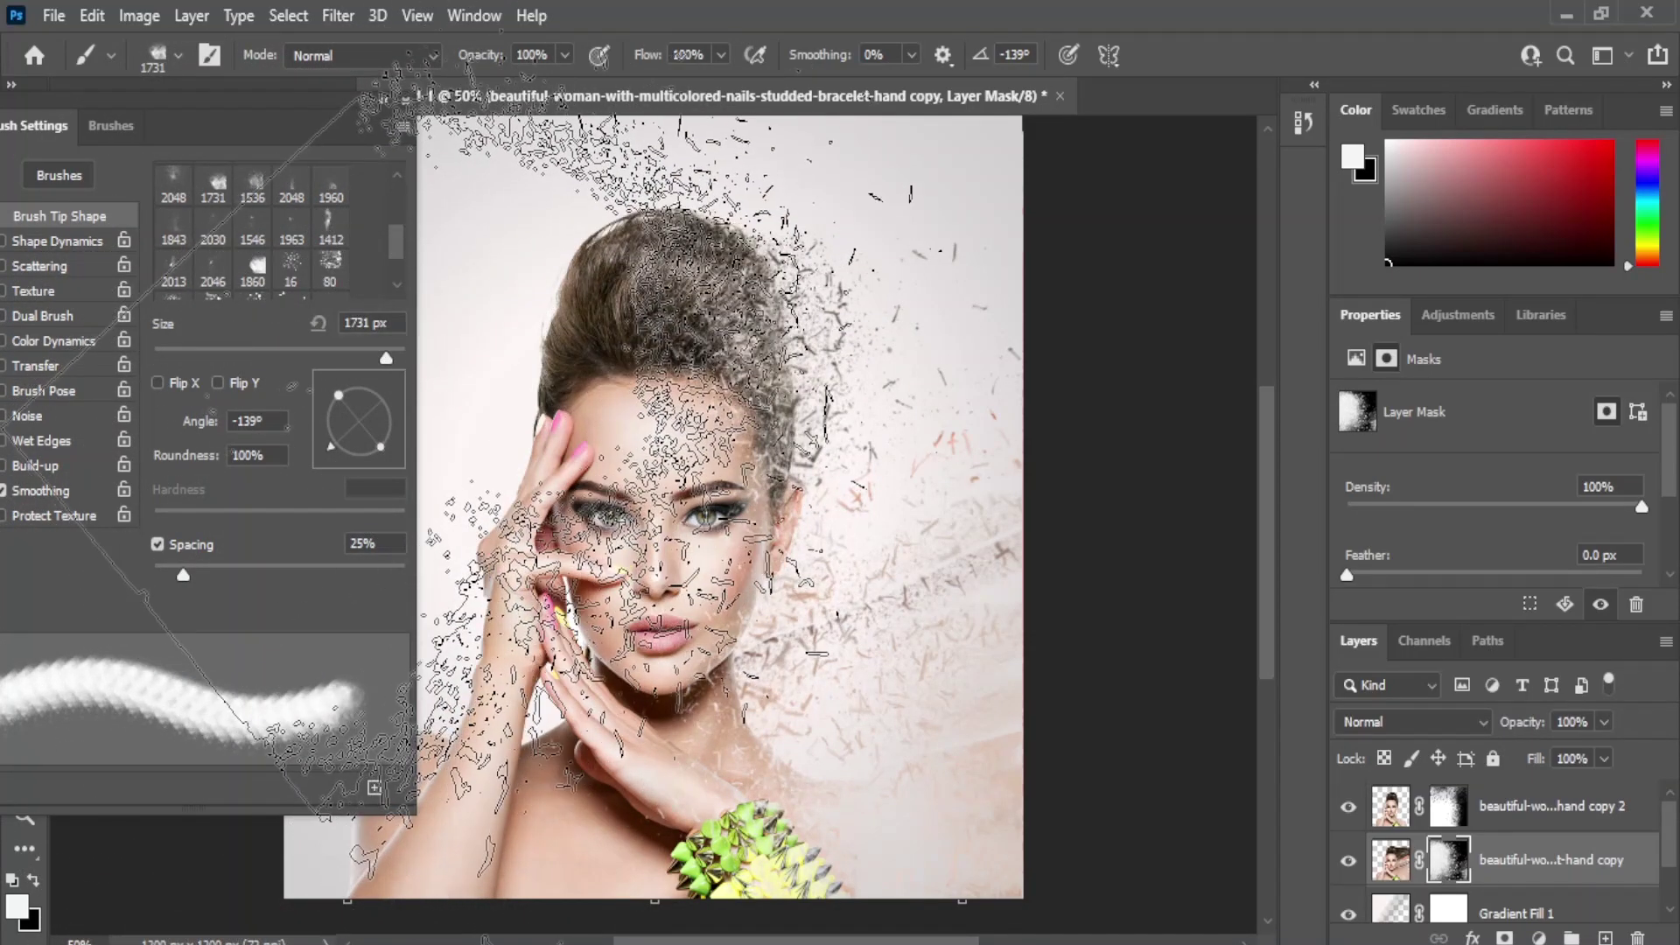
Reveal the hair streaks on the warped copy's mask with white particles at a 164° tip angle, undoing the last stamp.
left_click_drag(331, 446, 322, 409)
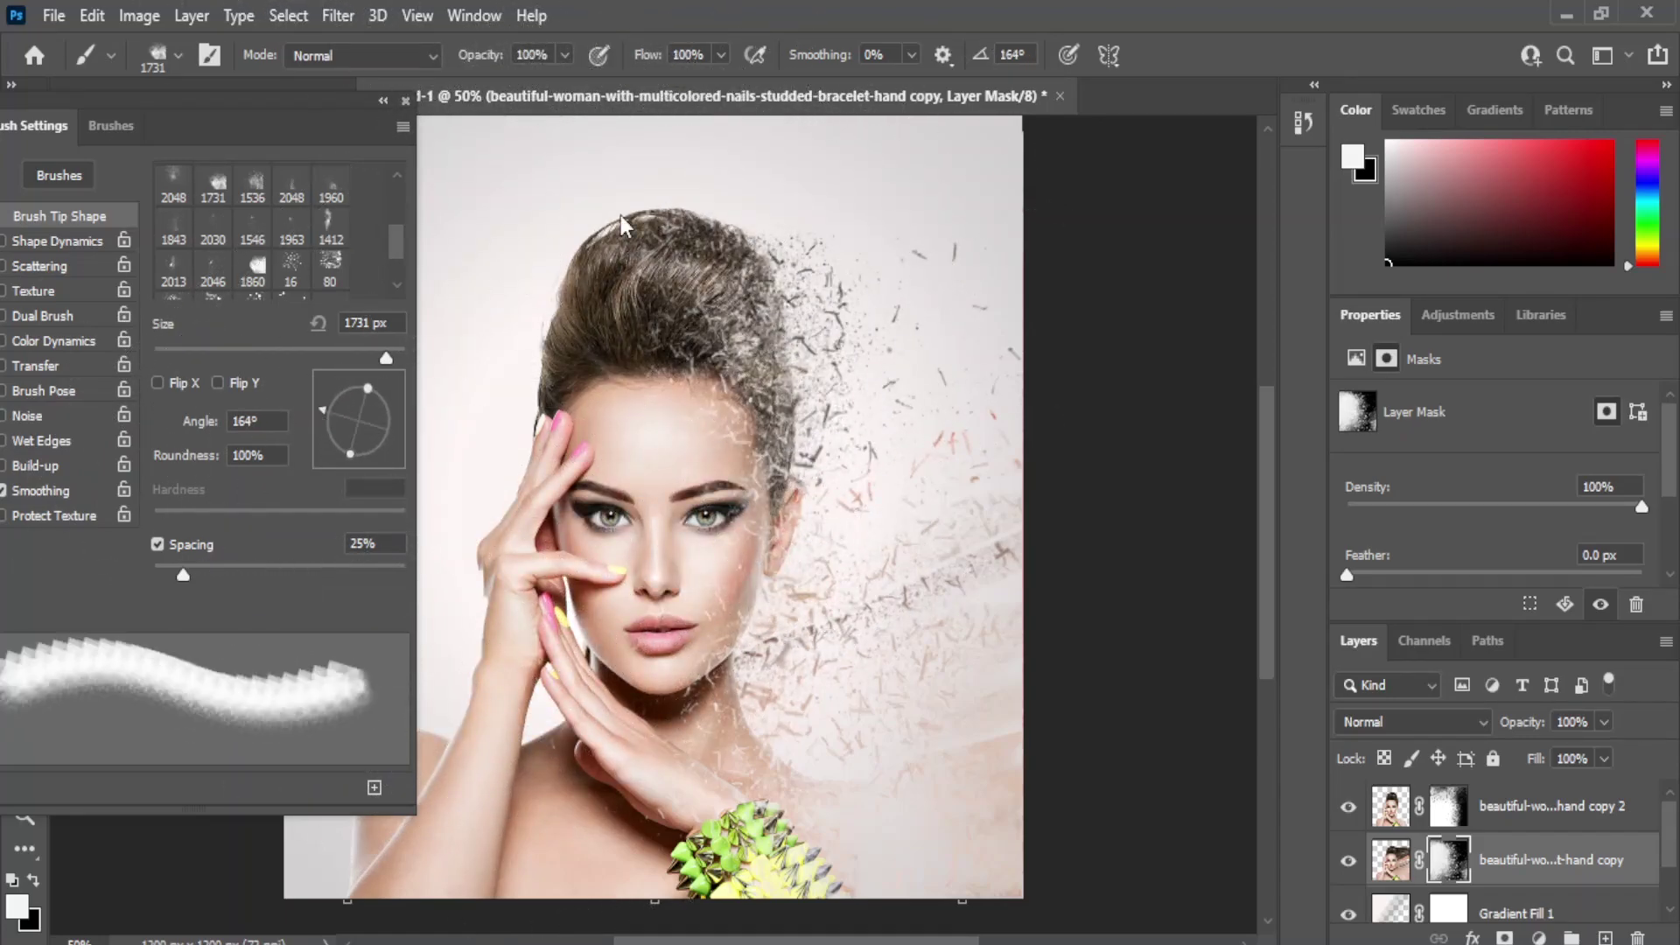
left_click(948, 127)
left_click(891, 124)
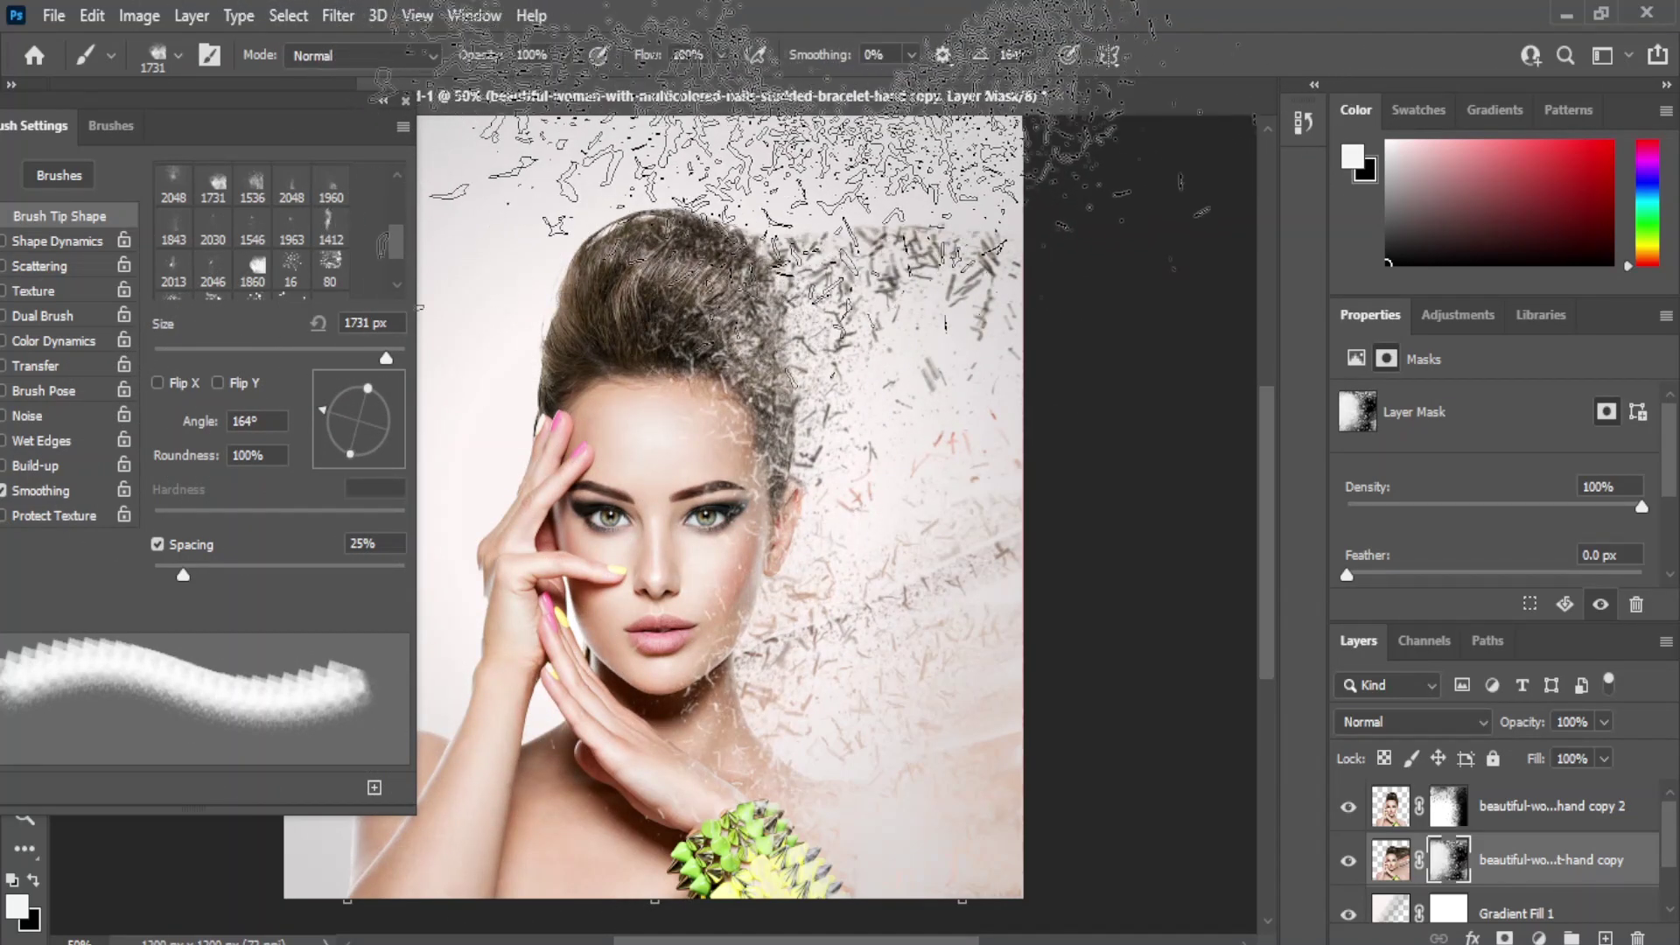
left_click(1168, 403)
left_click(1106, 410)
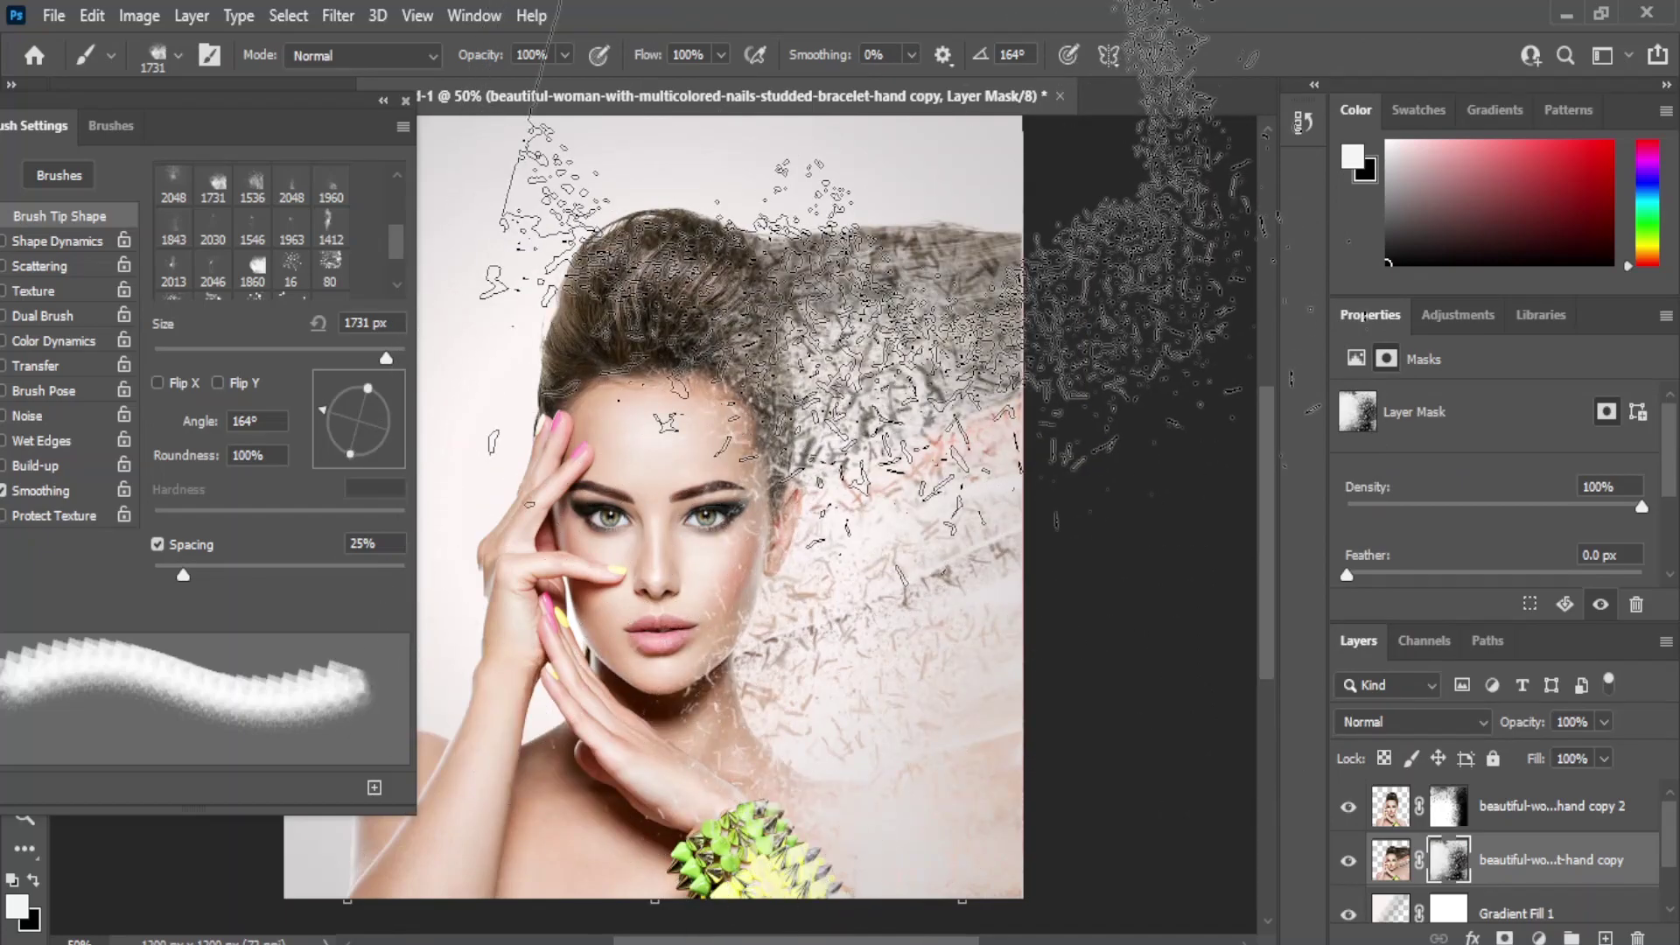
key("ctrl+z")
Stamp white particles at an 84° tip angle over the lower streaks near the canvas edge, then close the brush settings and deselect the layer.
left_click_drag(322, 410, 363, 380)
left_click(1089, 682)
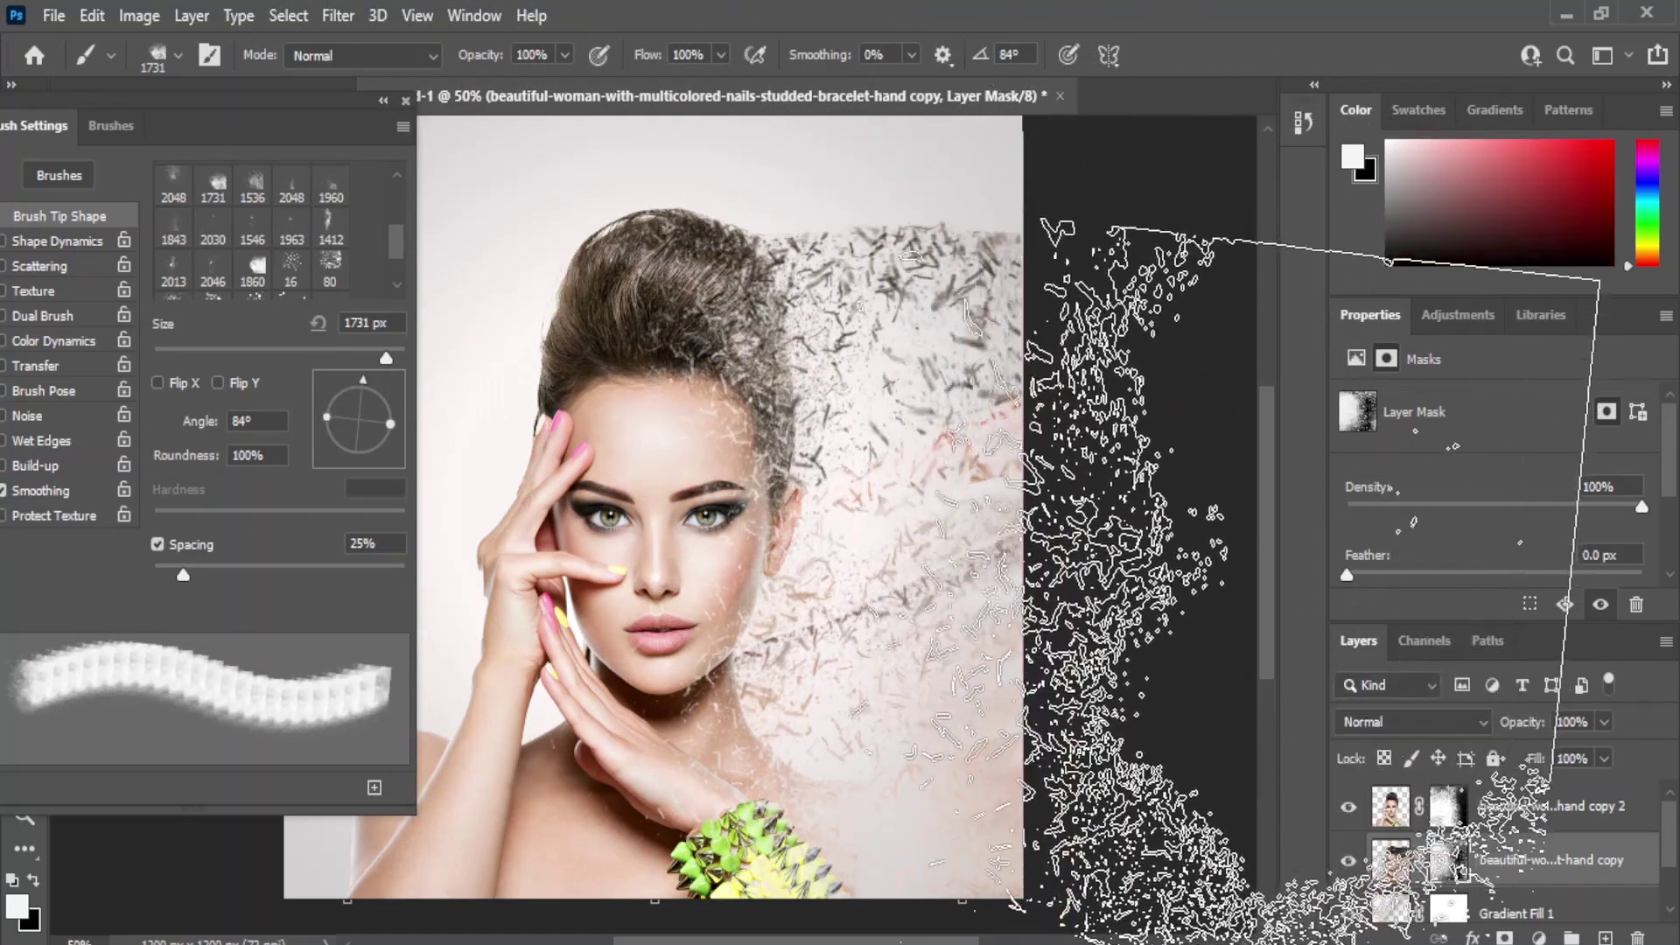
left_click(1109, 853)
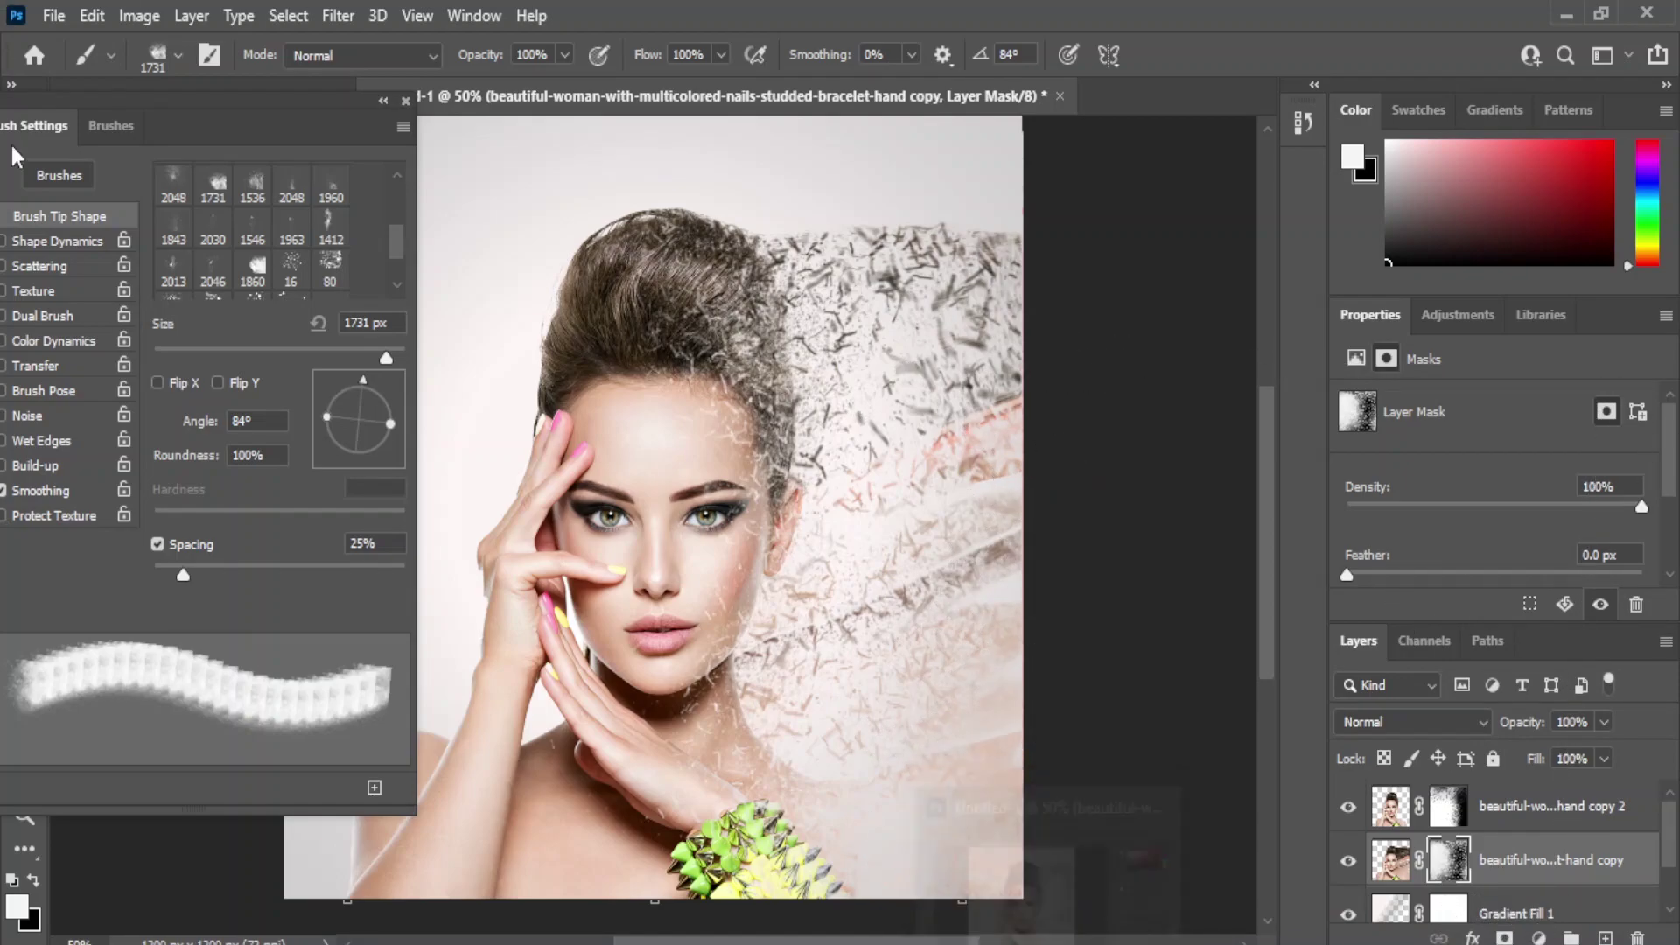
left_click(405, 101)
left_click(23, 132)
left_click(1139, 423)
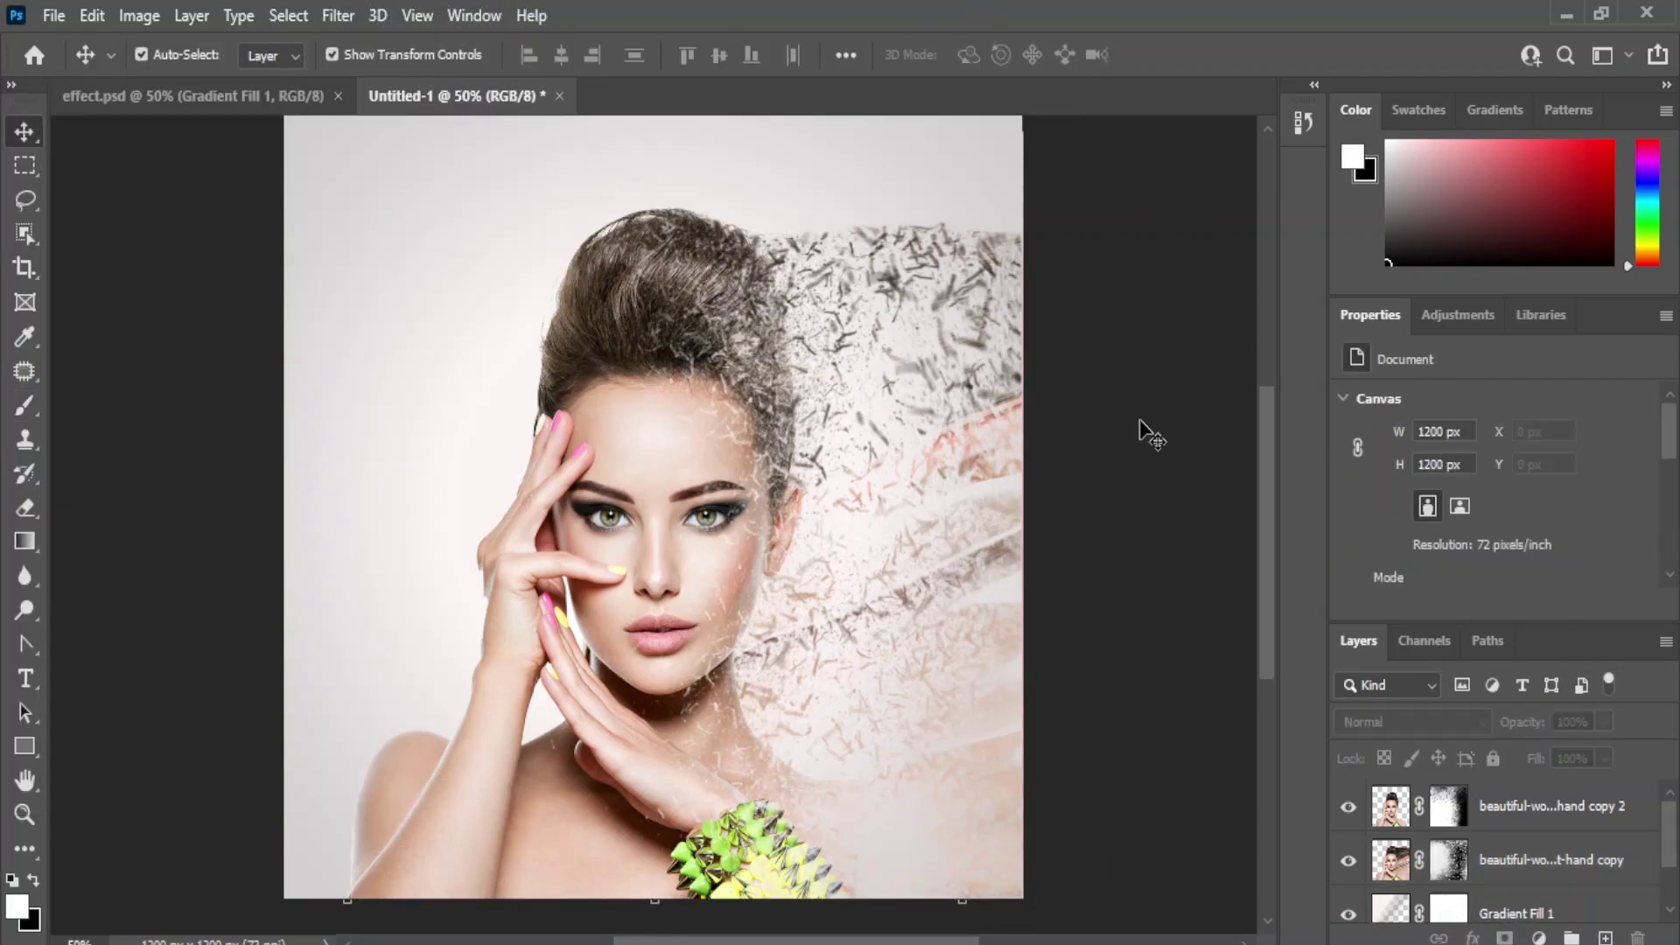
Target the upper cutout copy's mask and stamp black particles over the hair with the tip rotated to 150°.
left_click(1448, 806)
left_click(25, 406)
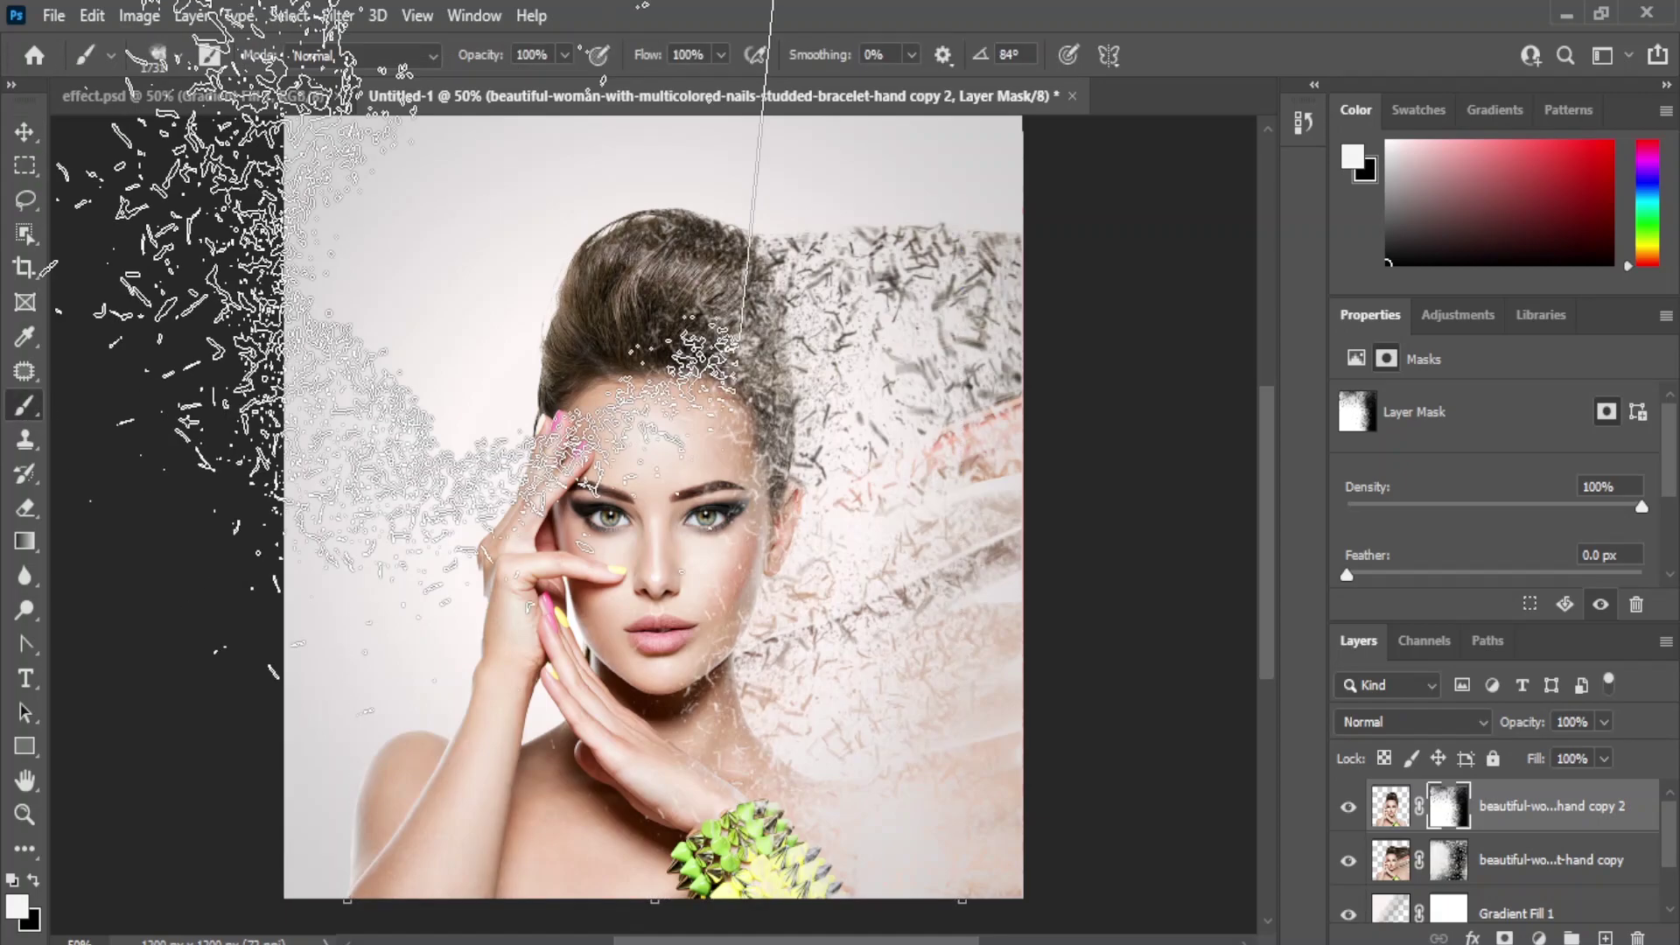
left_click(170, 55)
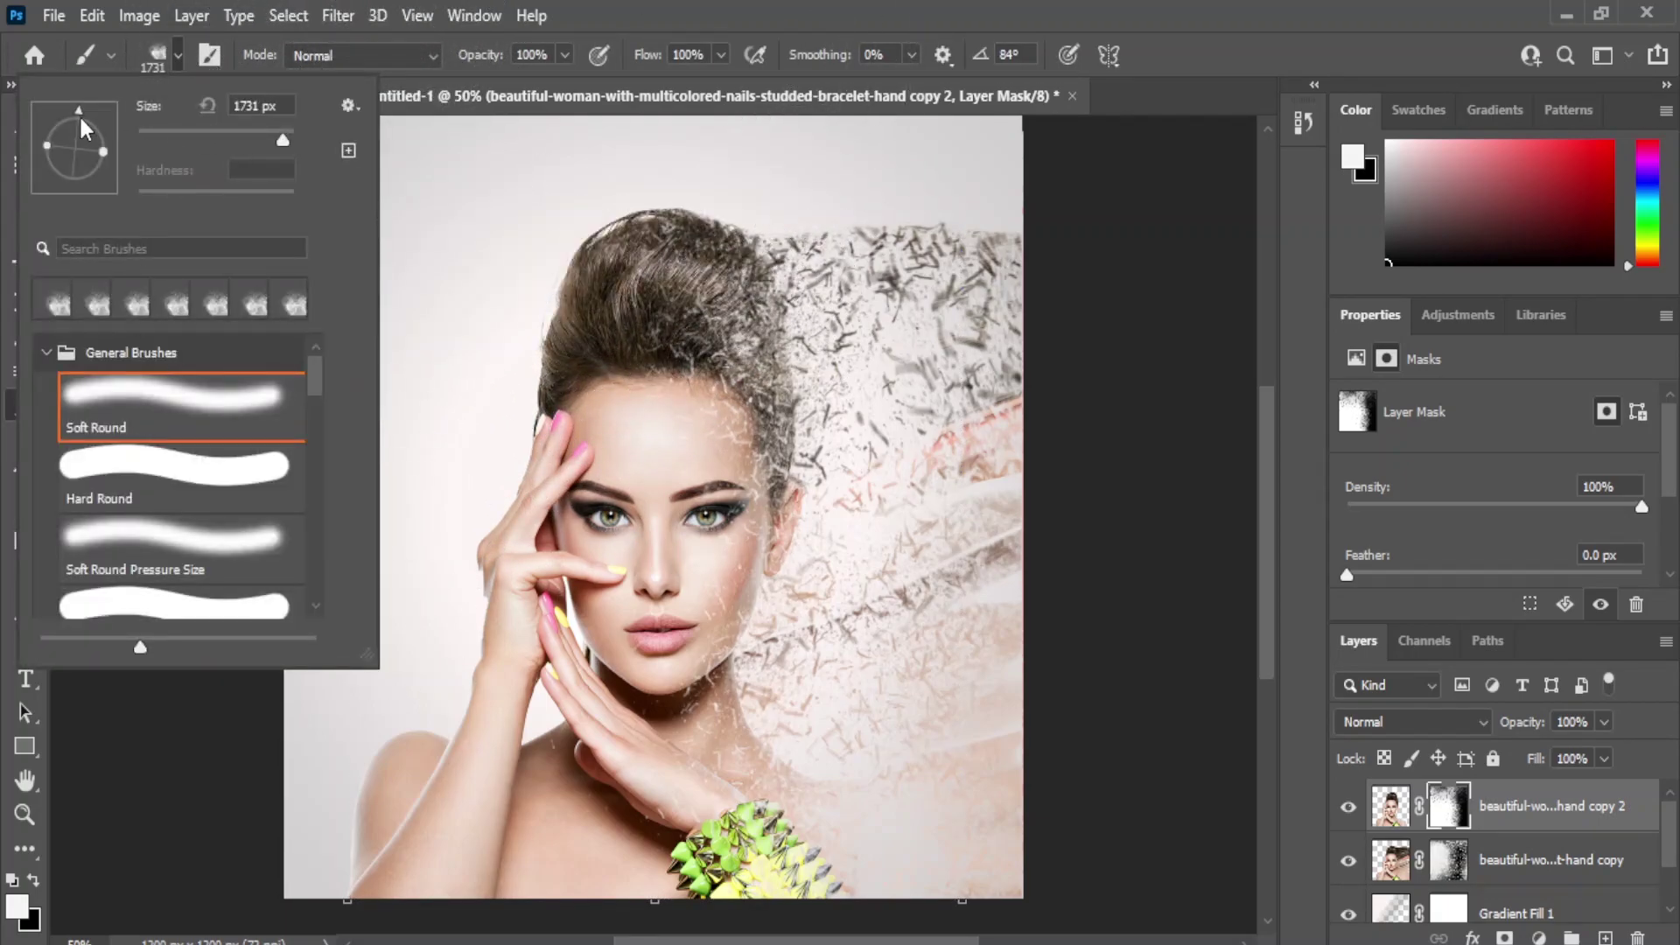
left_click_drag(81, 119, 50, 133)
left_click(480, 131)
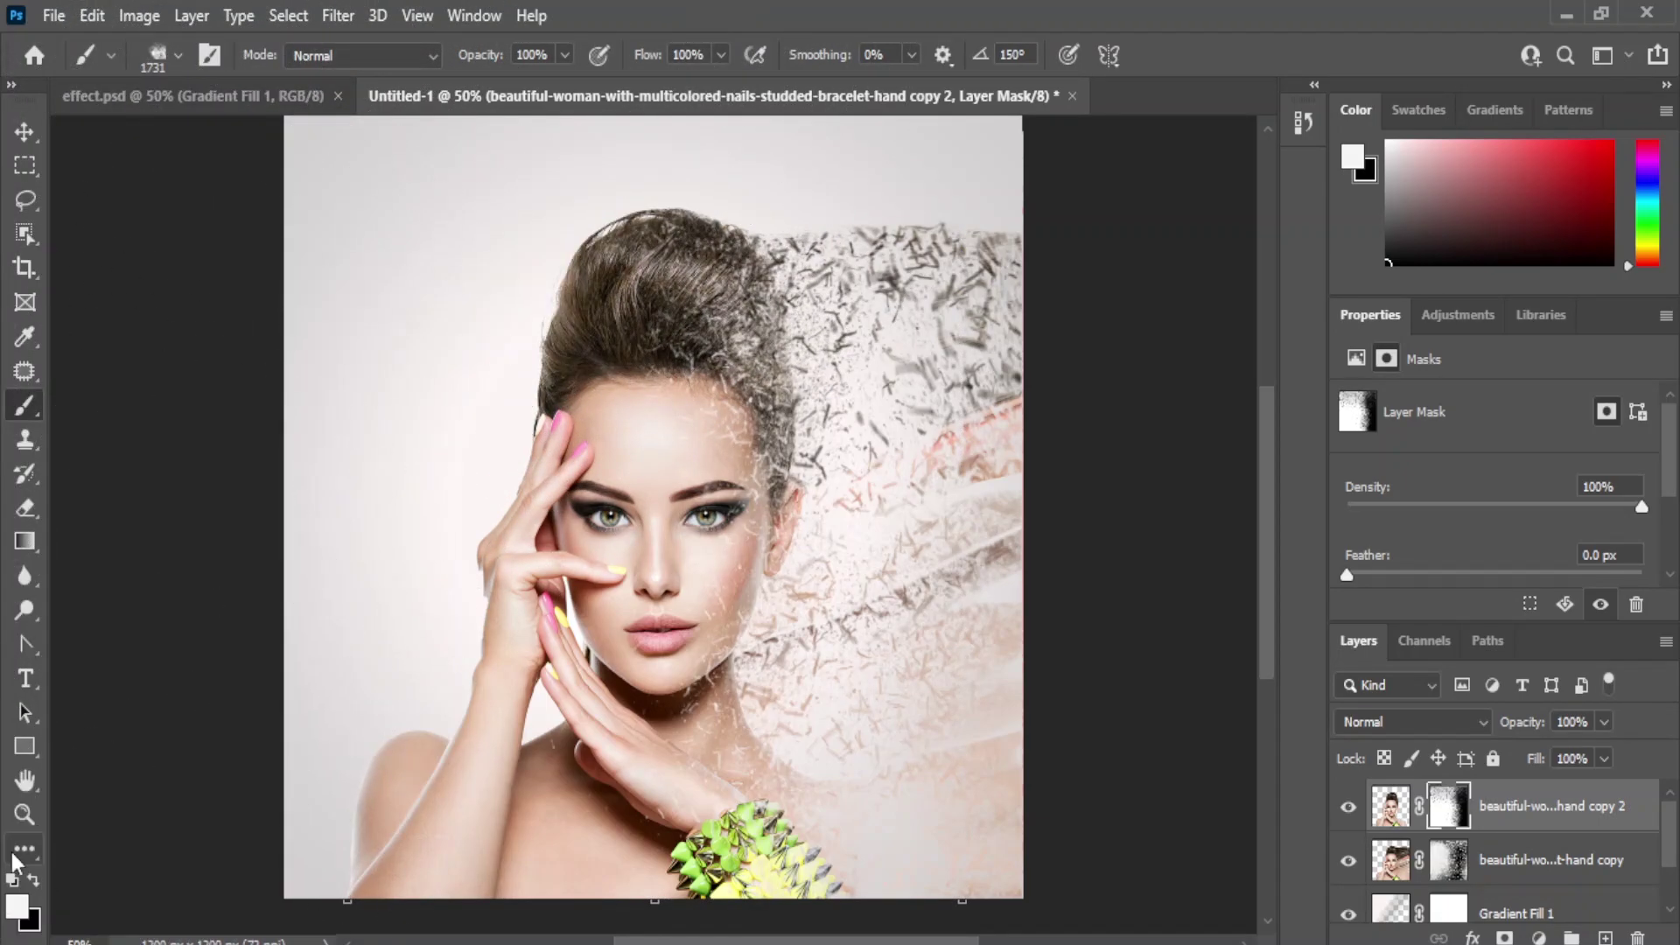
left_click(33, 880)
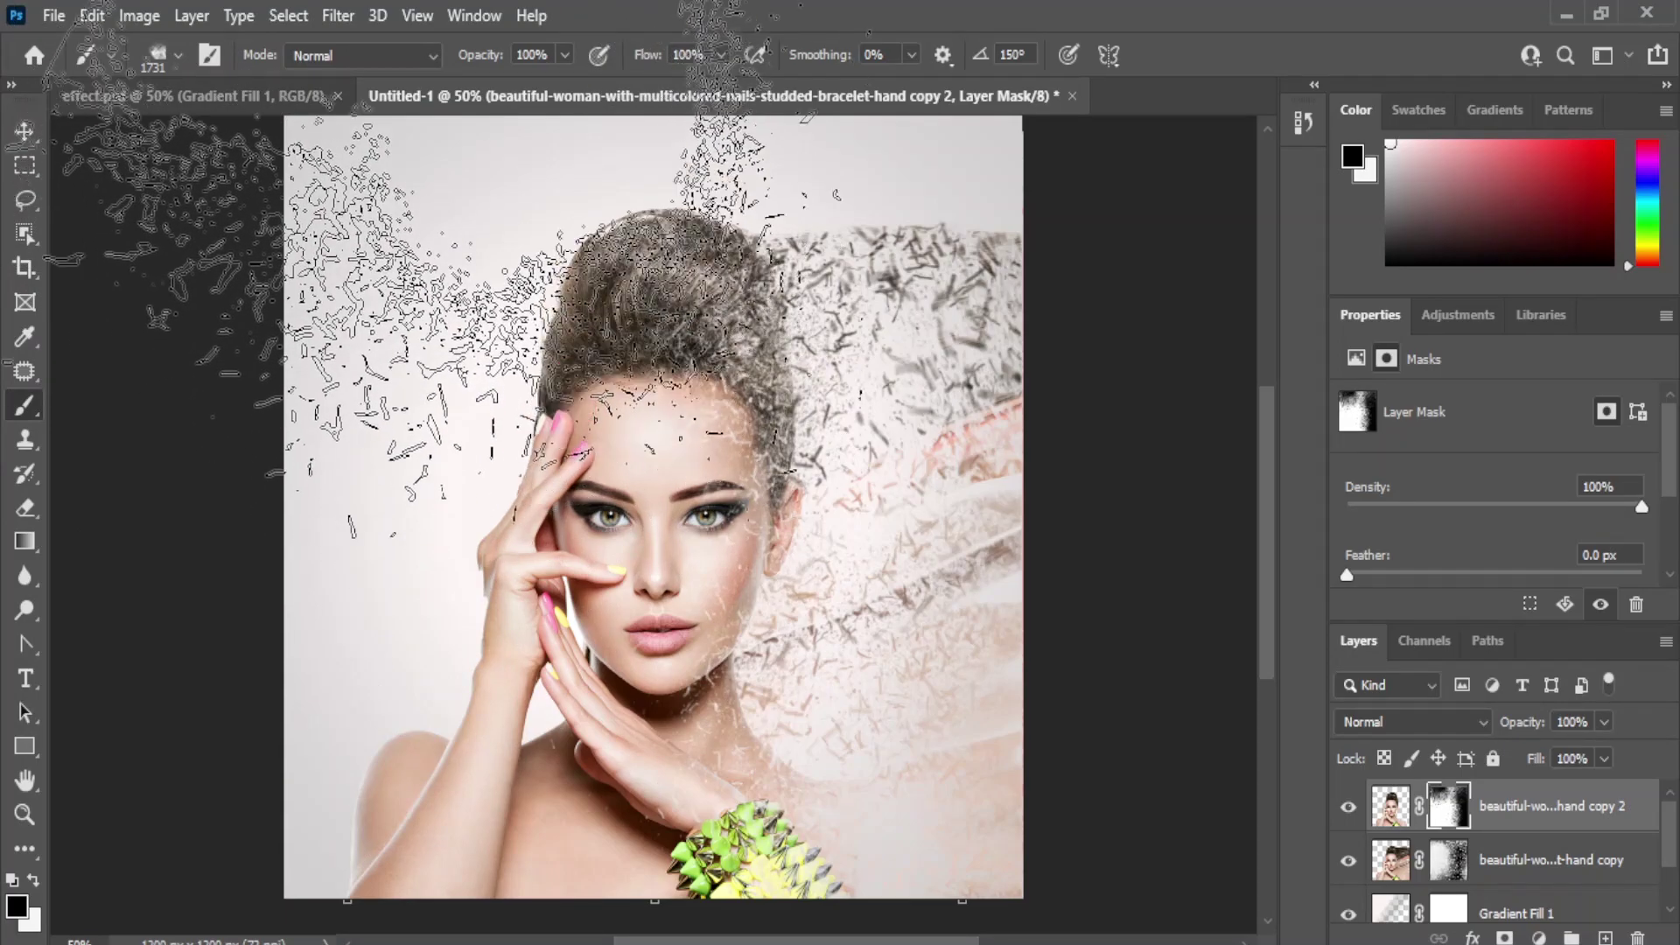
left_click(297, 240)
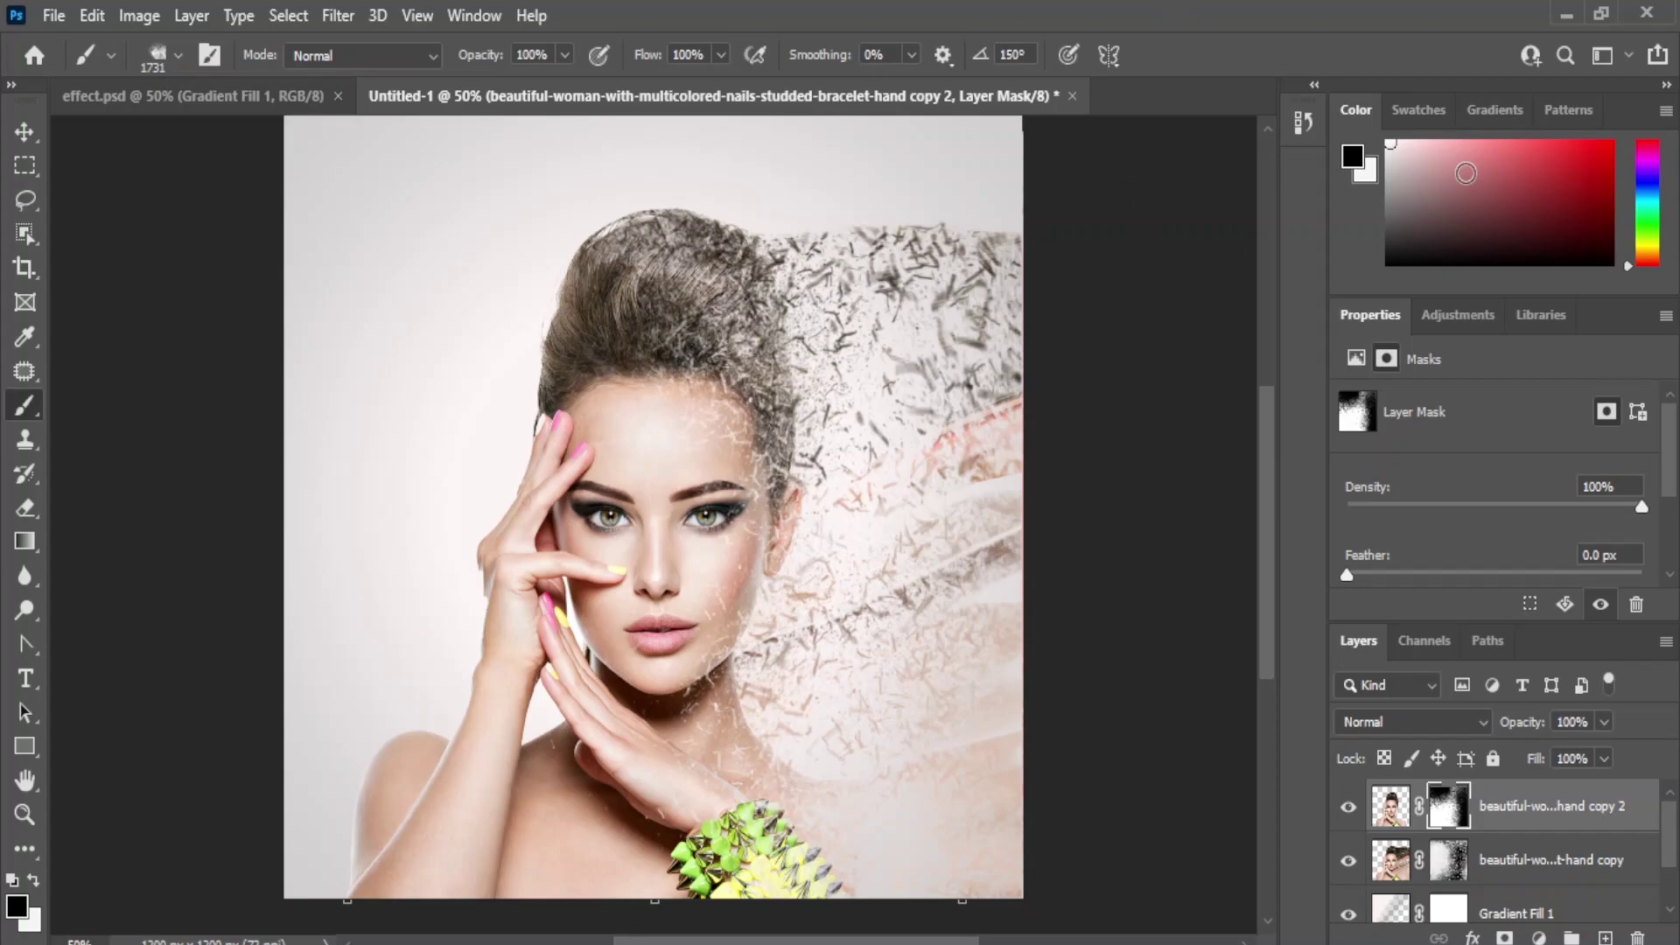
Try stamping black particles over the neck and chest with the tip rotated to -82°, and undo it.
left_click(178, 55)
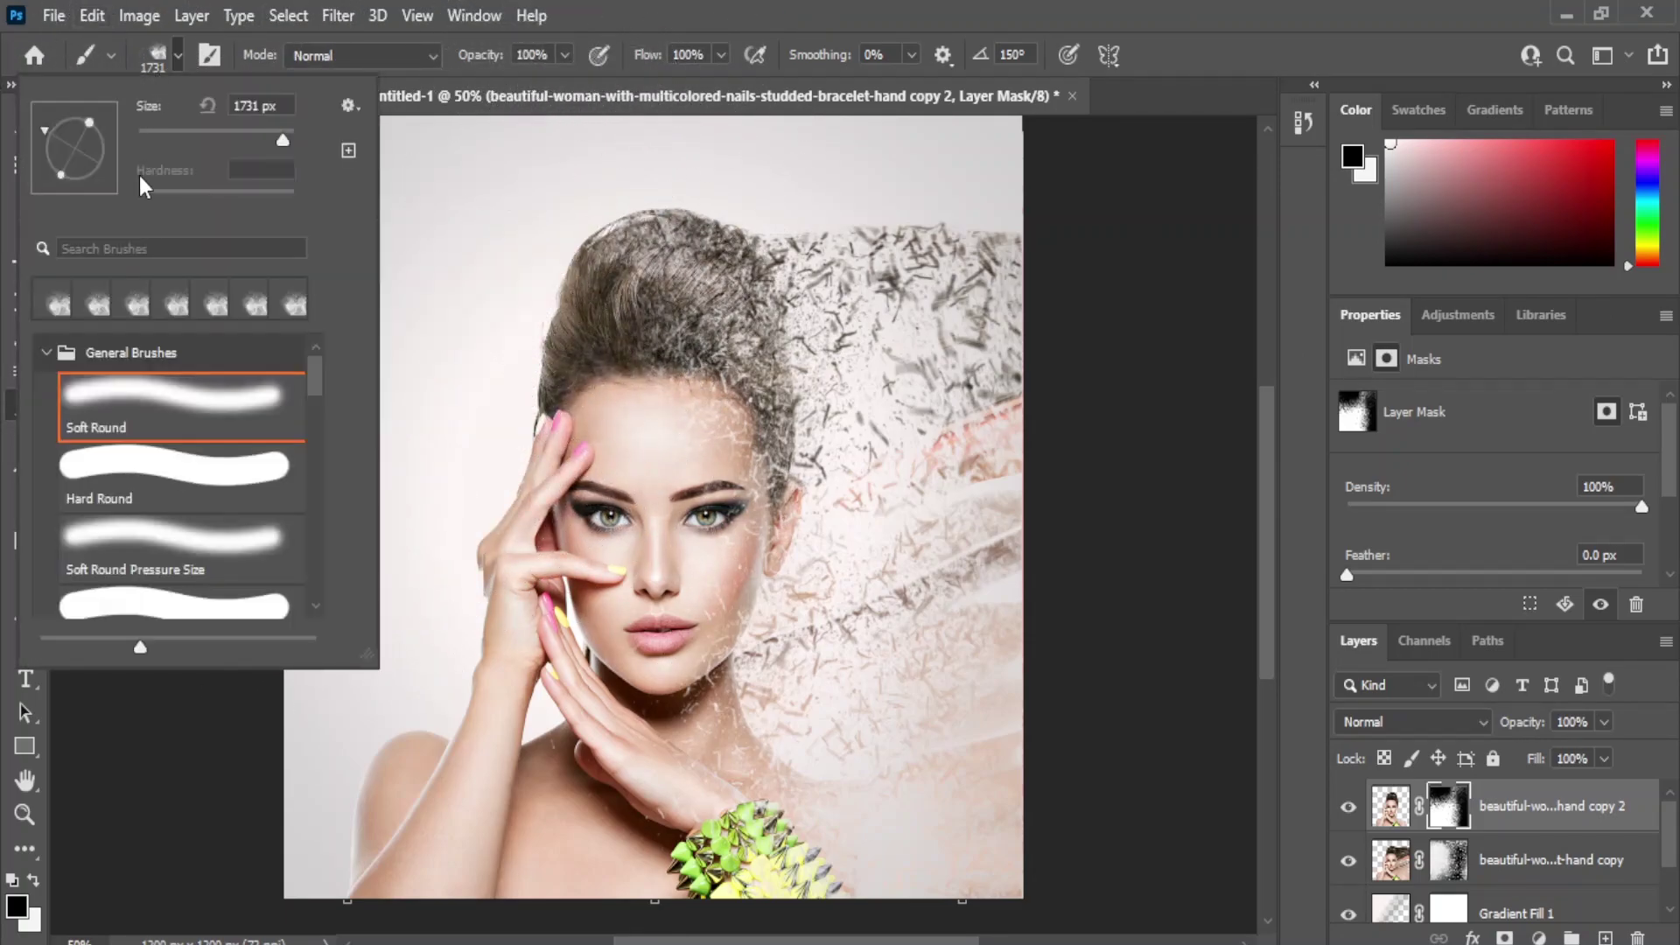
left_click_drag(48, 130, 77, 180)
left_click(374, 512)
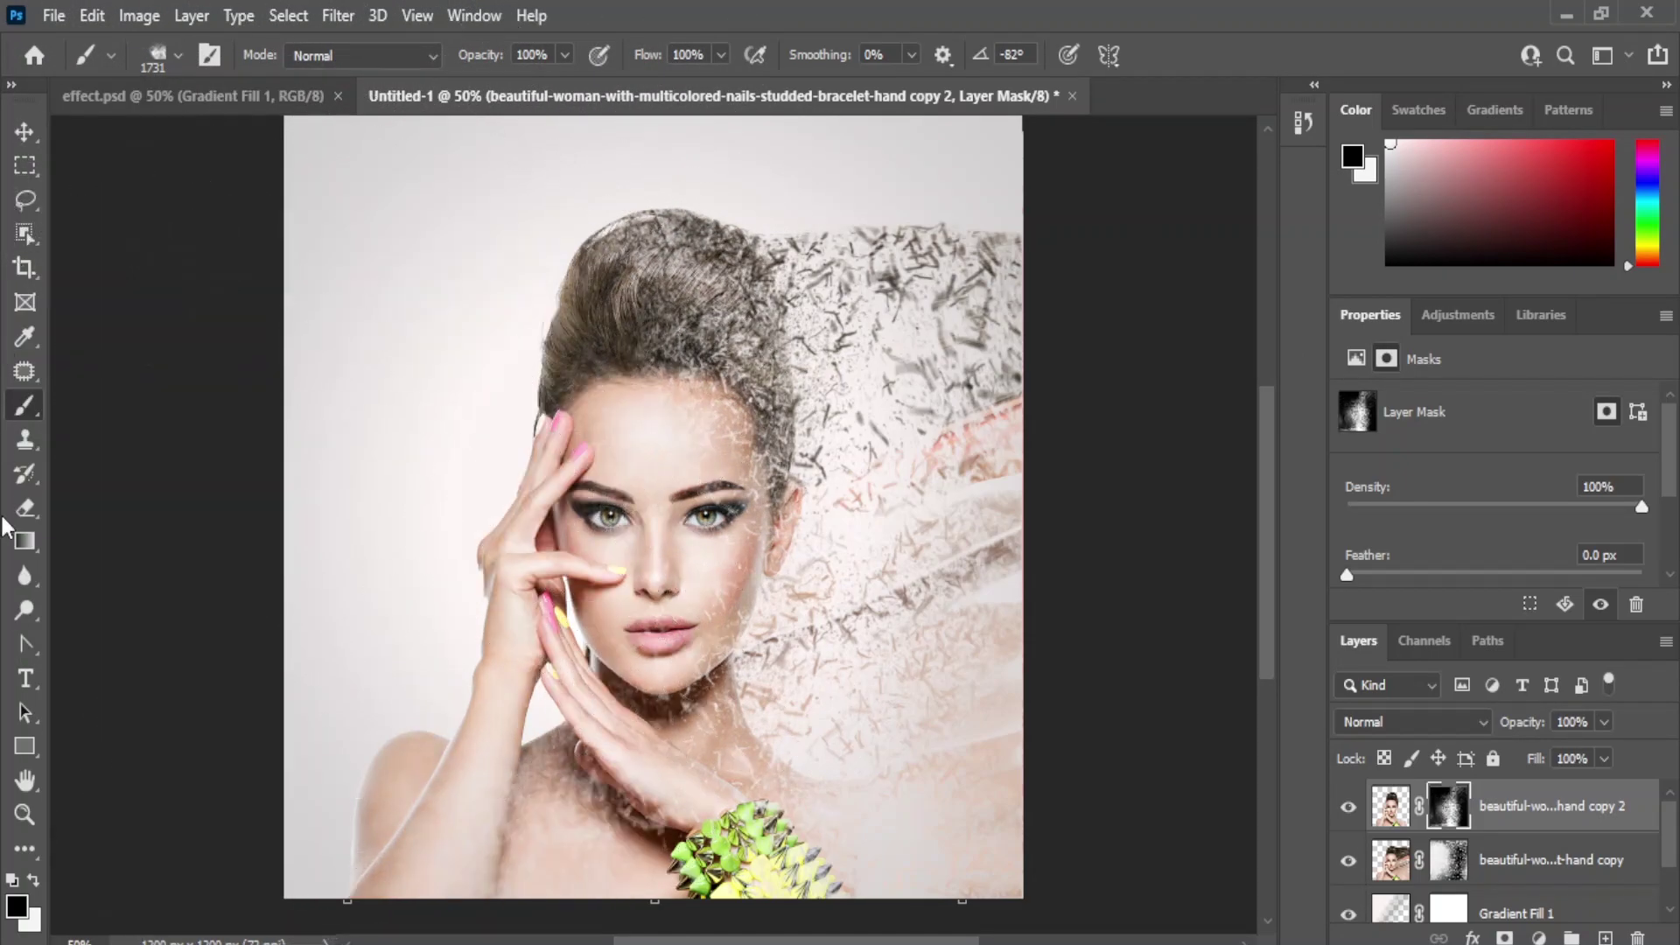
key("ctrl+z")
key("ctrl+z")
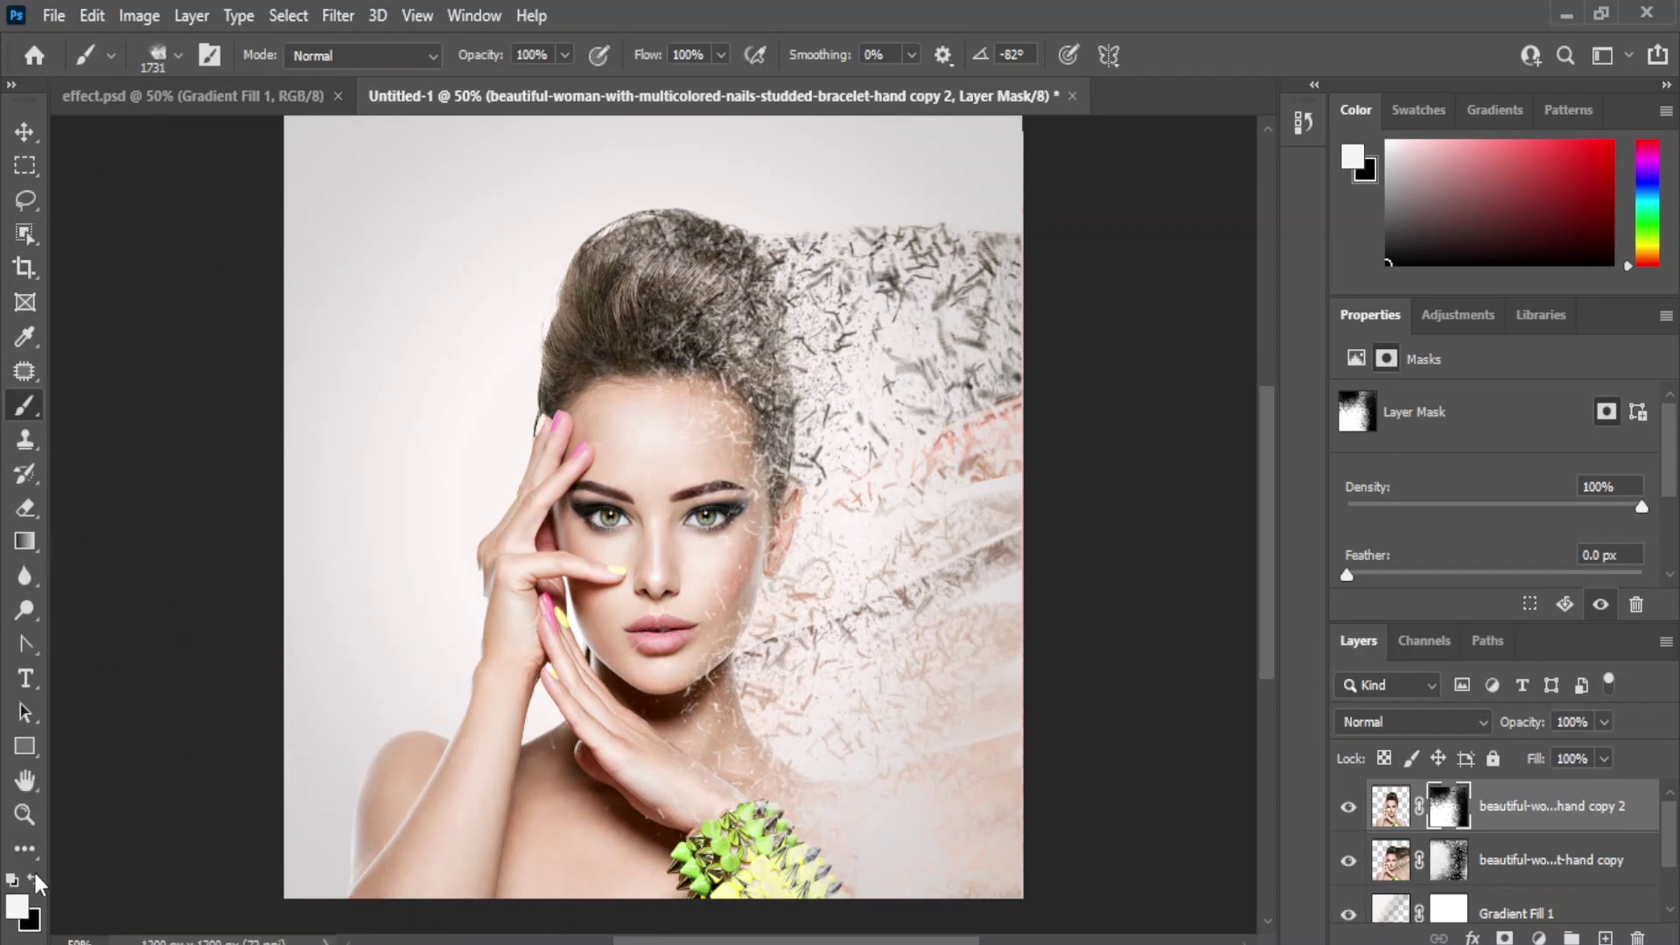
Try the 1731 px Hard Round brush in white over the arm on the upper copy's mask, and undo it.
left_click(155, 52)
left_click(159, 451)
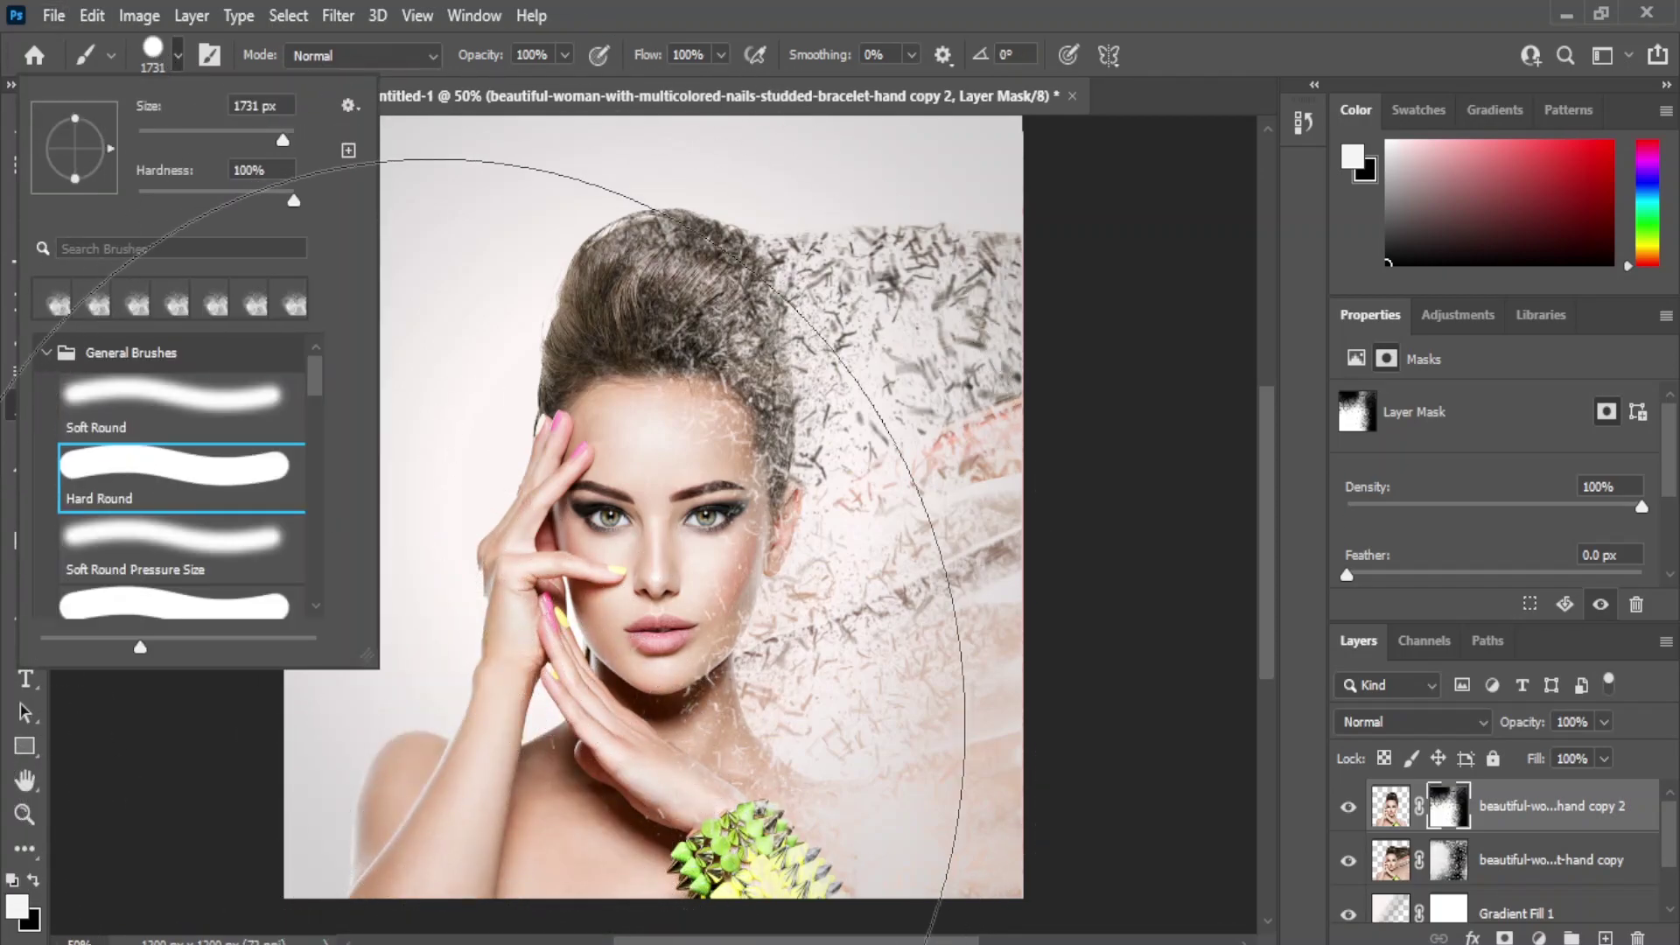
left_click(399, 700)
key("ctrl+z")
Reduce the brush size to 250 px, undoing the test stroke made over the face and chest.
key("bracketleft")
key("bracketleft")
key("bracketleft")
key("bracketleft")
key("bracketleft")
key("bracketleft")
key("bracketleft")
key("bracketleft")
key("bracketleft")
key("bracketleft")
key("bracketleft")
key("bracketleft")
key("bracketleft")
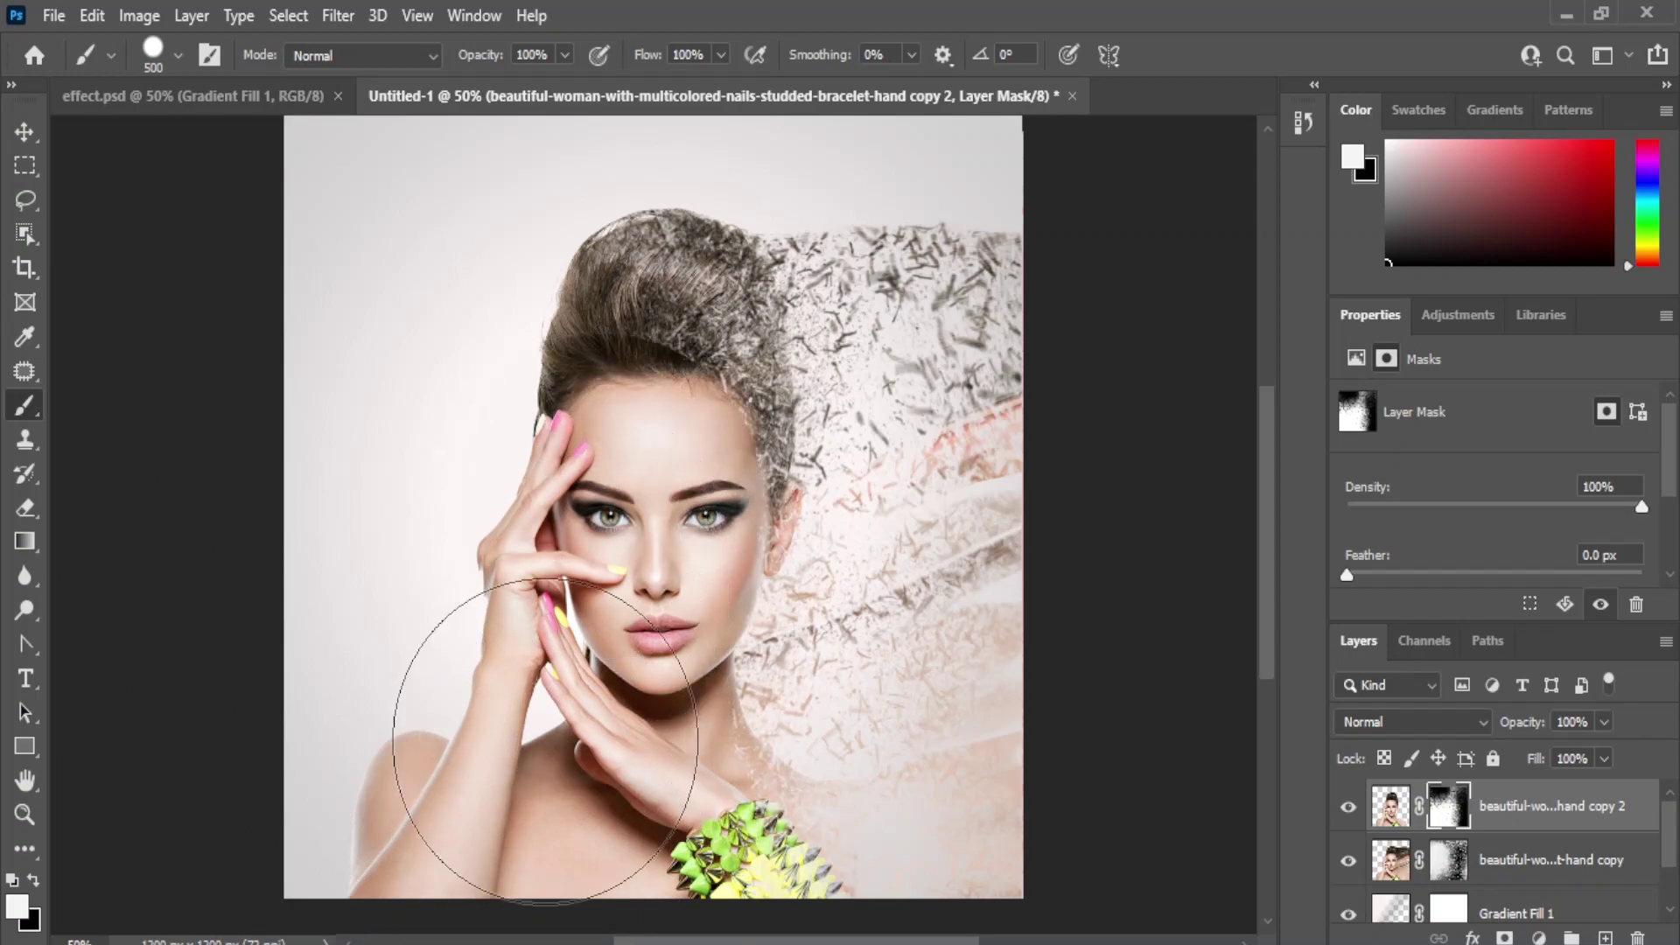
key("ctrl+z")
key("bracketleft")
key("bracketleft")
key("bracketleft")
Paint the chest, neck and face clean on the upper copy's mask with a white Soft Round brush, then deselect the layer.
left_click(158, 60)
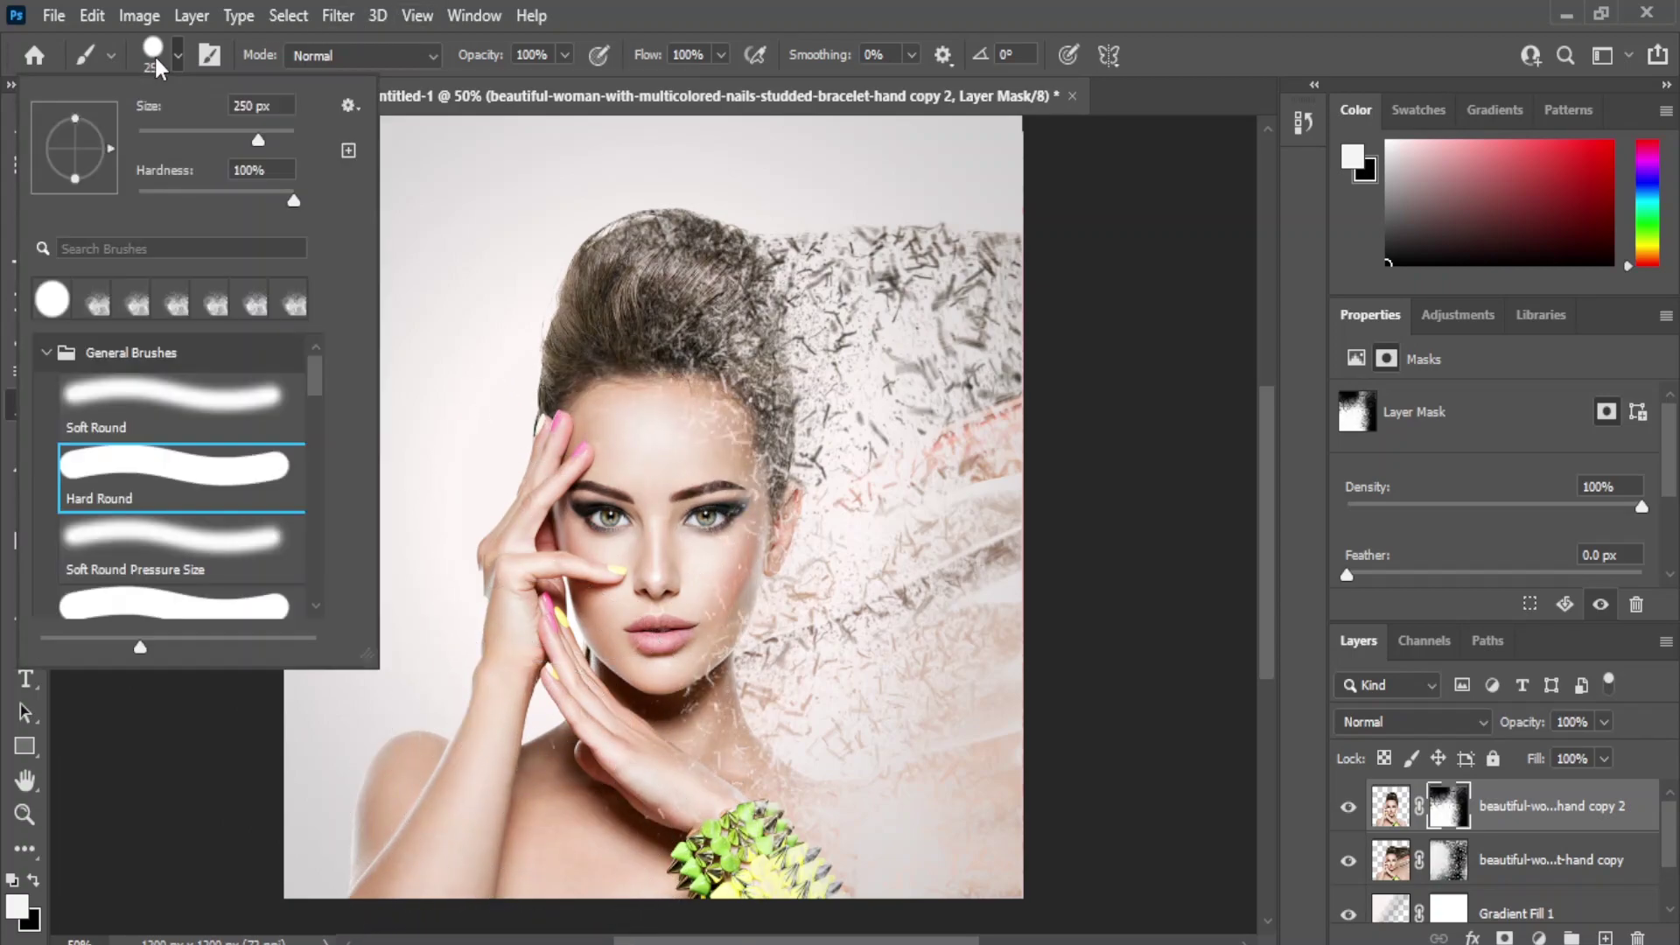
left_click(157, 406)
left_click(545, 777)
mouse_move(662, 680)
left_mouse_down()
mouse_move(656, 777)
mouse_move(658, 538)
mouse_move(615, 491)
mouse_move(609, 526)
left_mouse_up()
key("v")
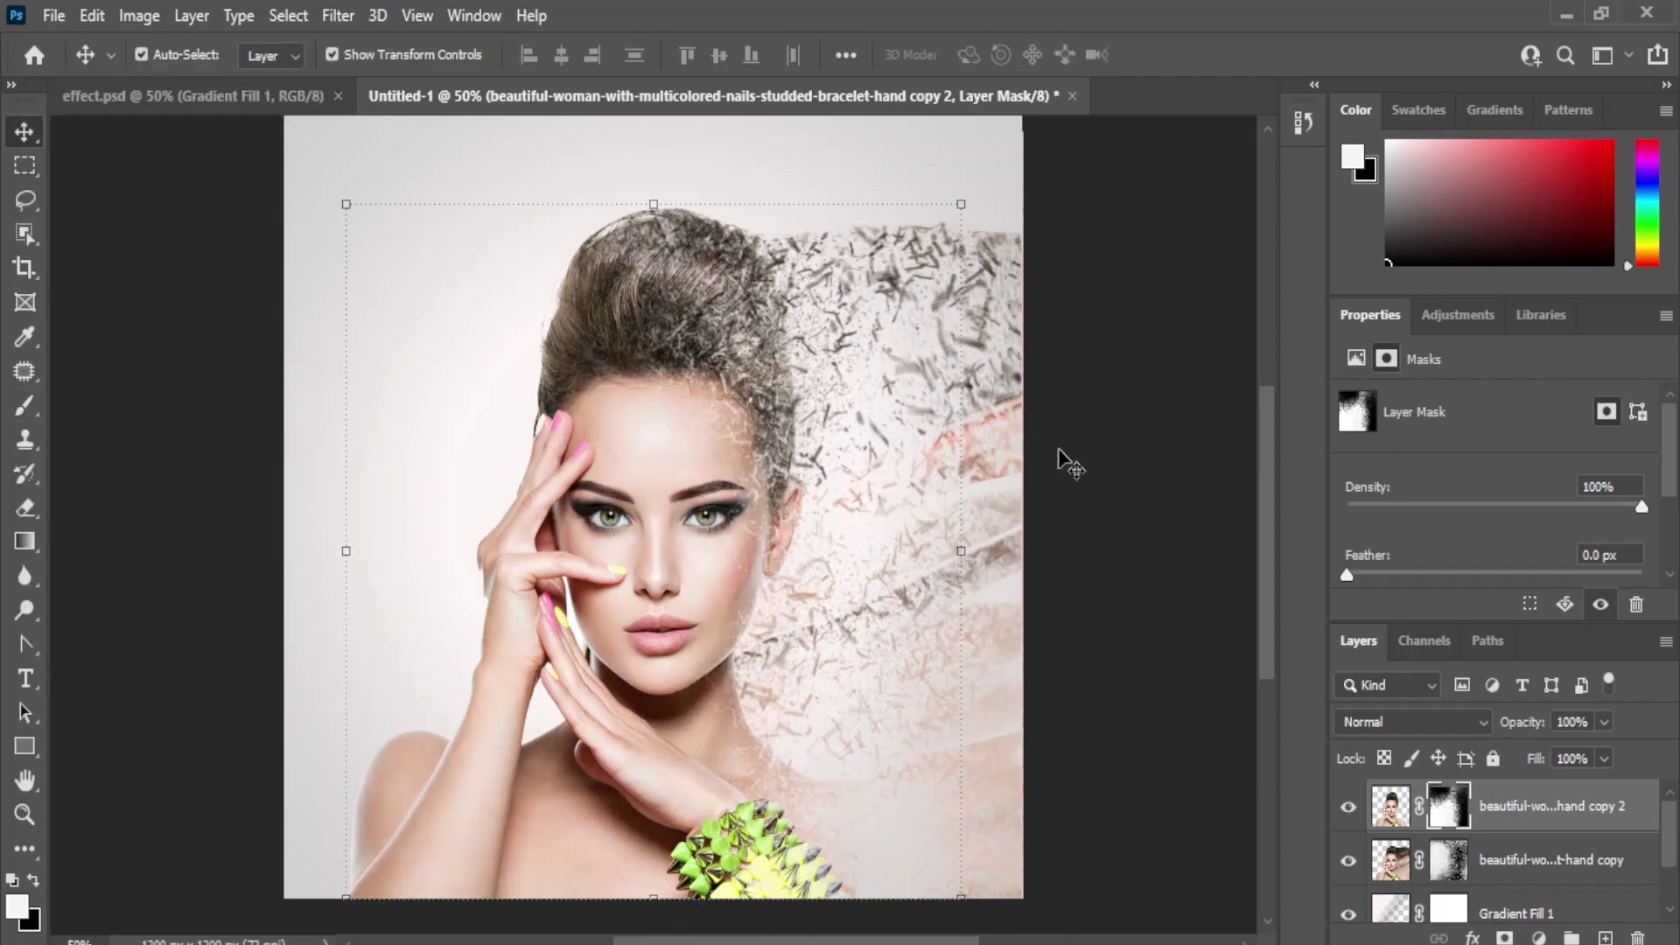
left_click(1141, 525)
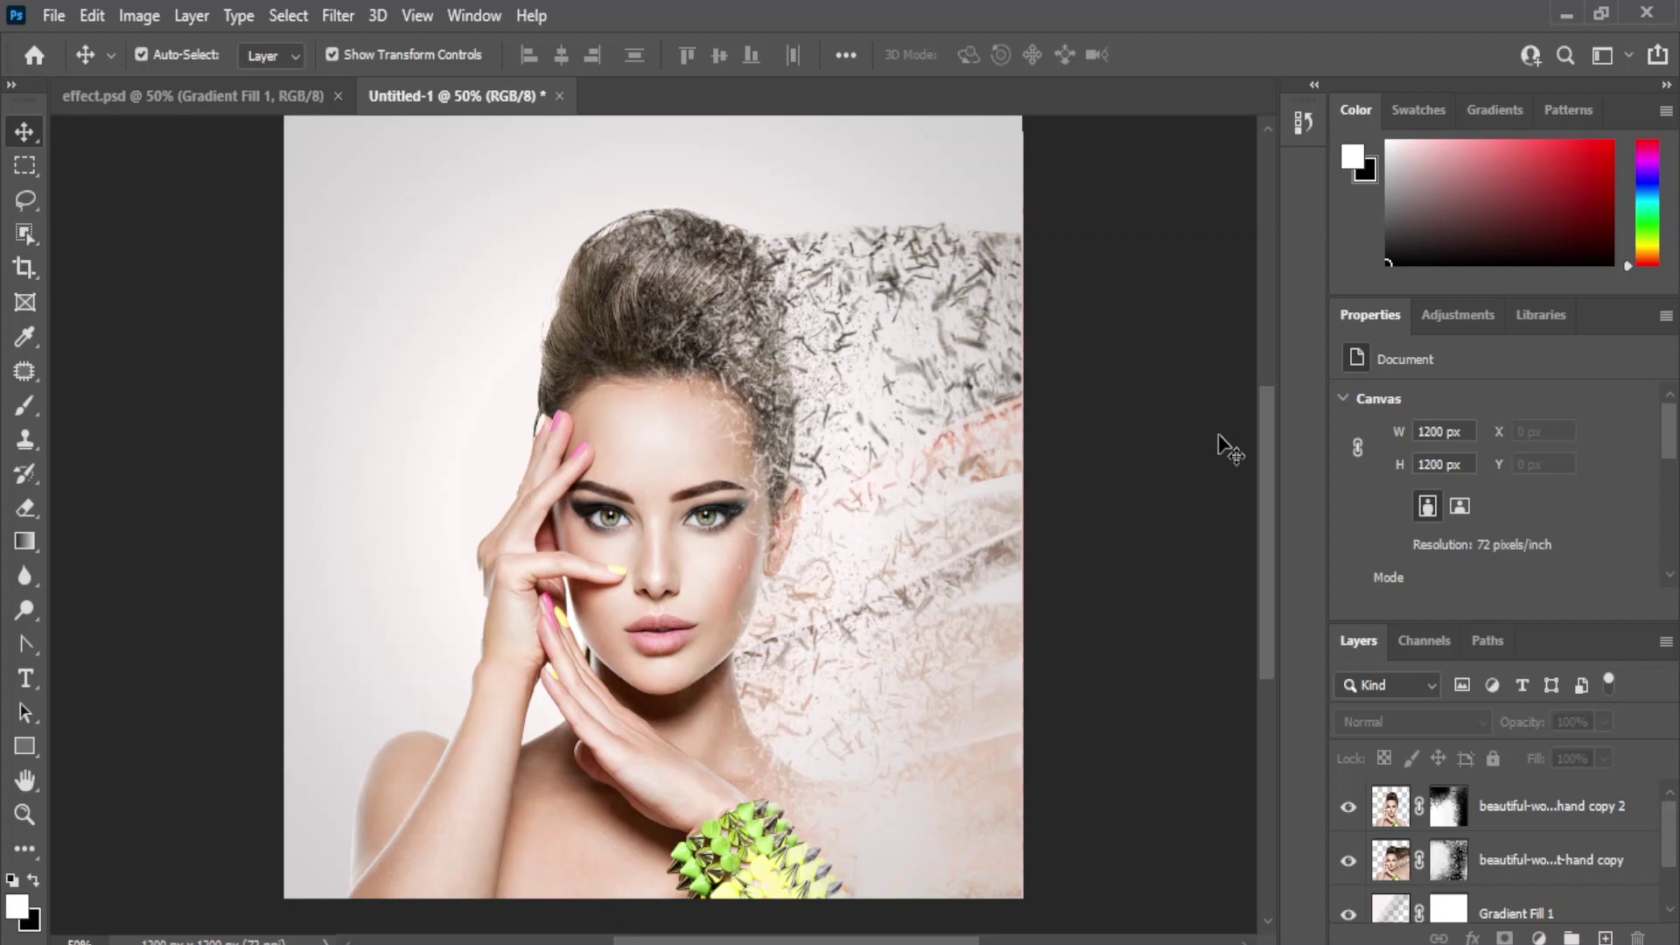
Add a Gradient Map adjustment layer above the portrait and apply the Purple_07 gradient preset.
left_click(1538, 937)
left_click(1541, 908)
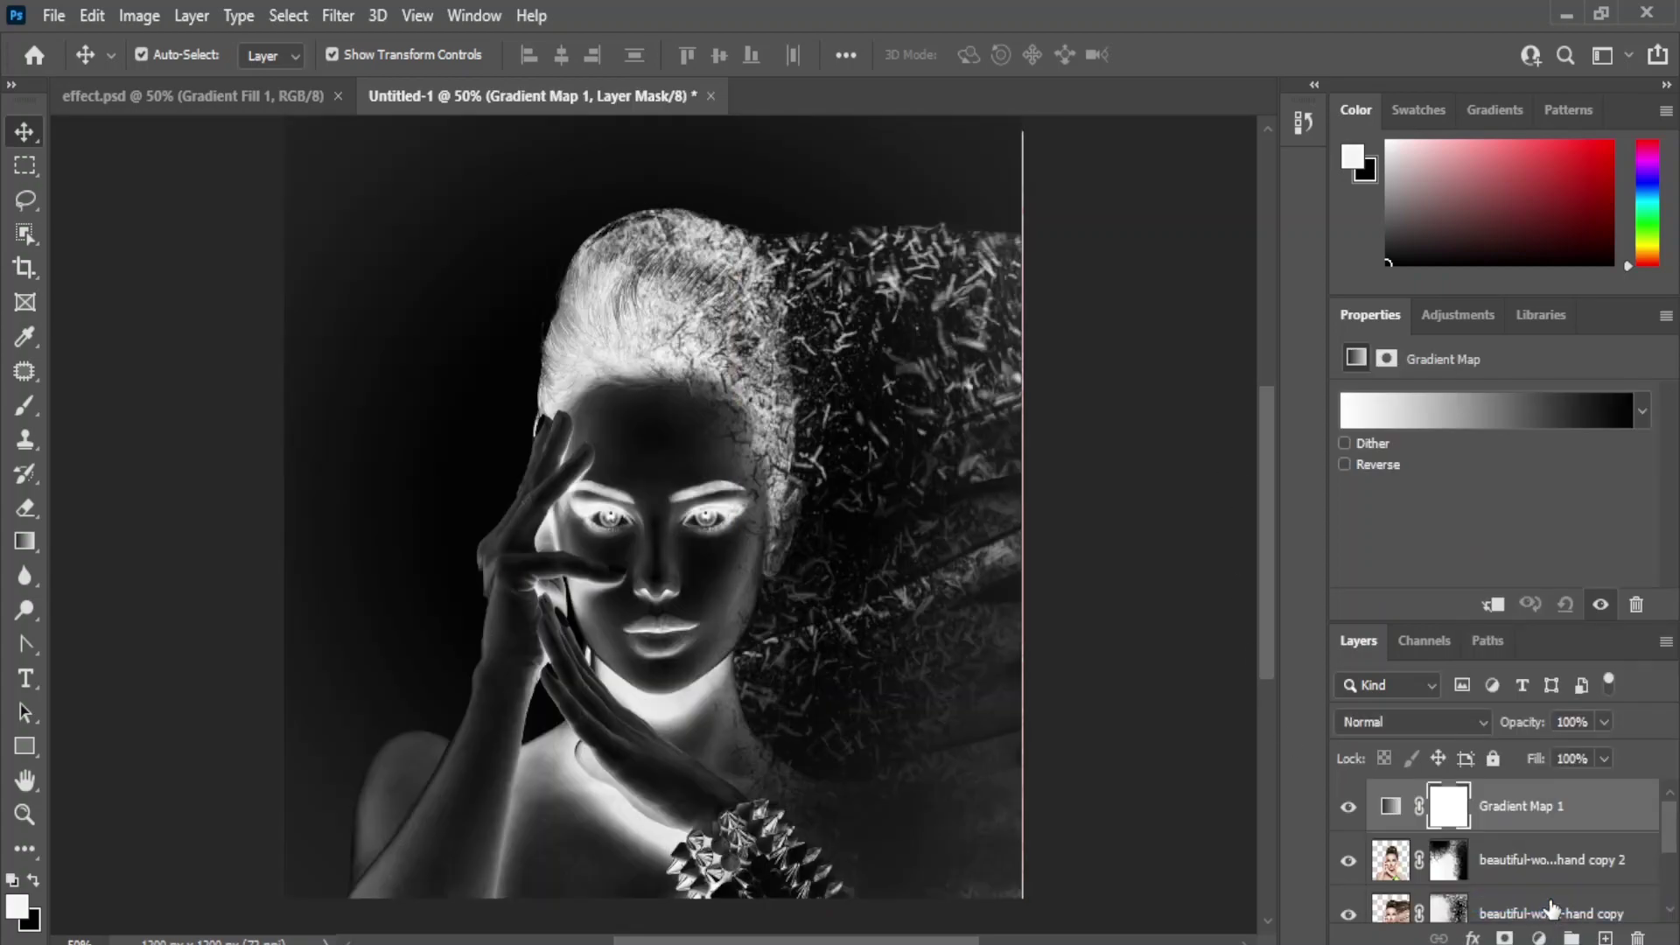
left_click(1346, 420)
left_click(1143, 437)
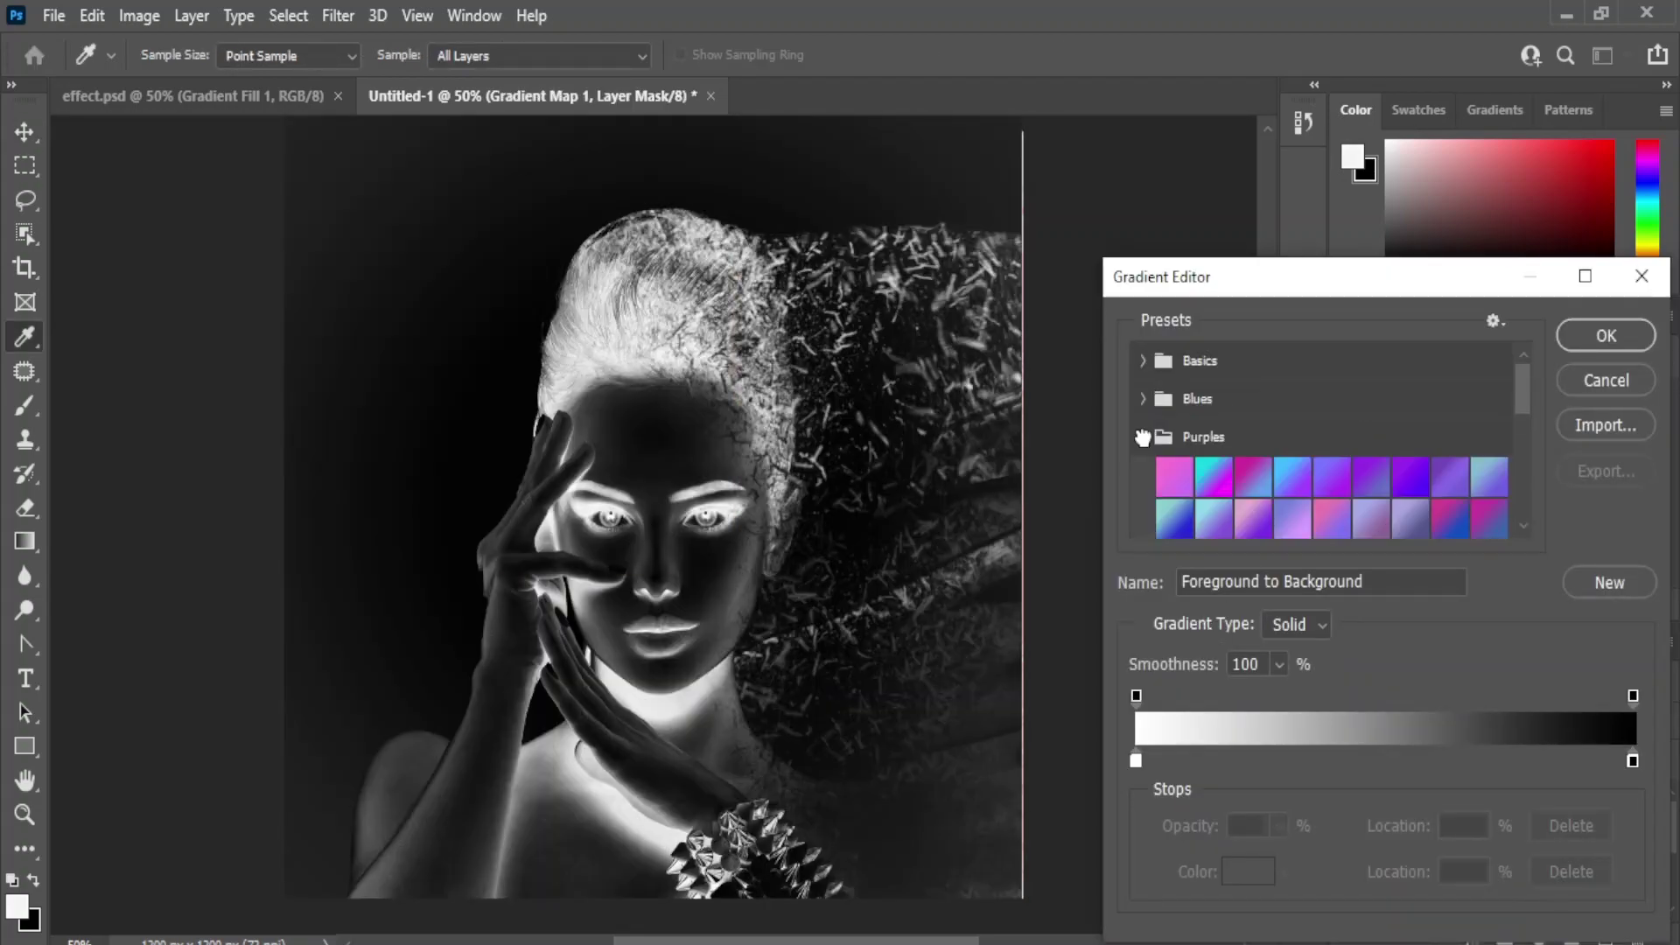
left_click(1410, 477)
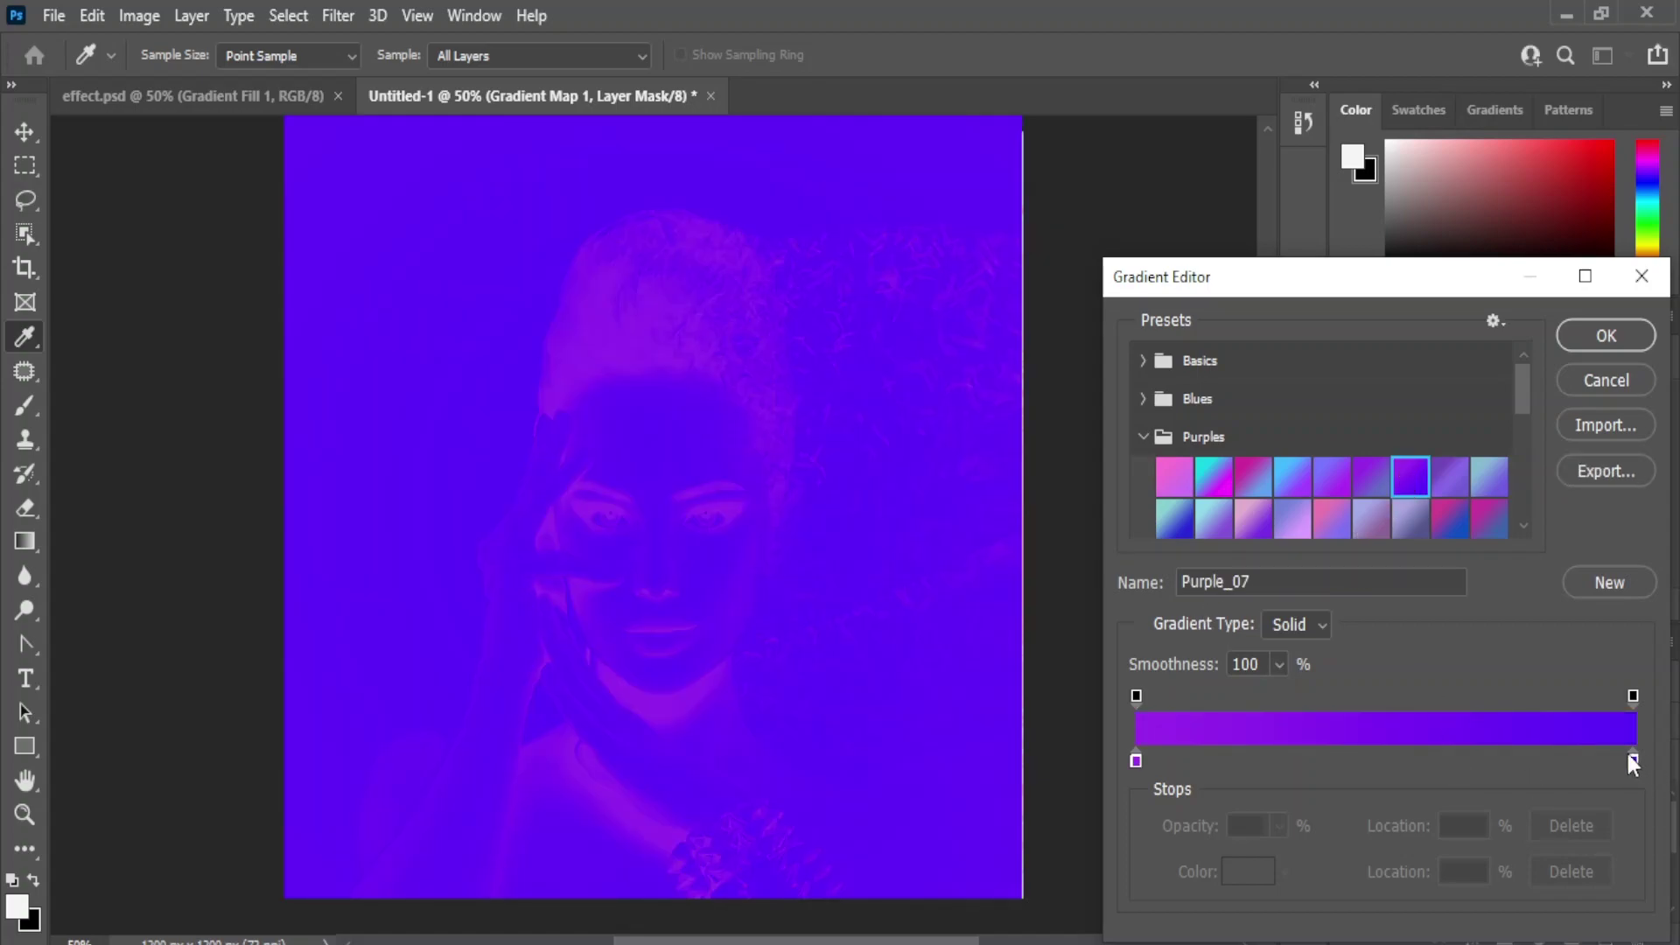
Change the gradient's end colour stop from the preset blue to an orange around #ed6d05.
left_click(1633, 761)
left_click(1249, 871)
left_click(1370, 715)
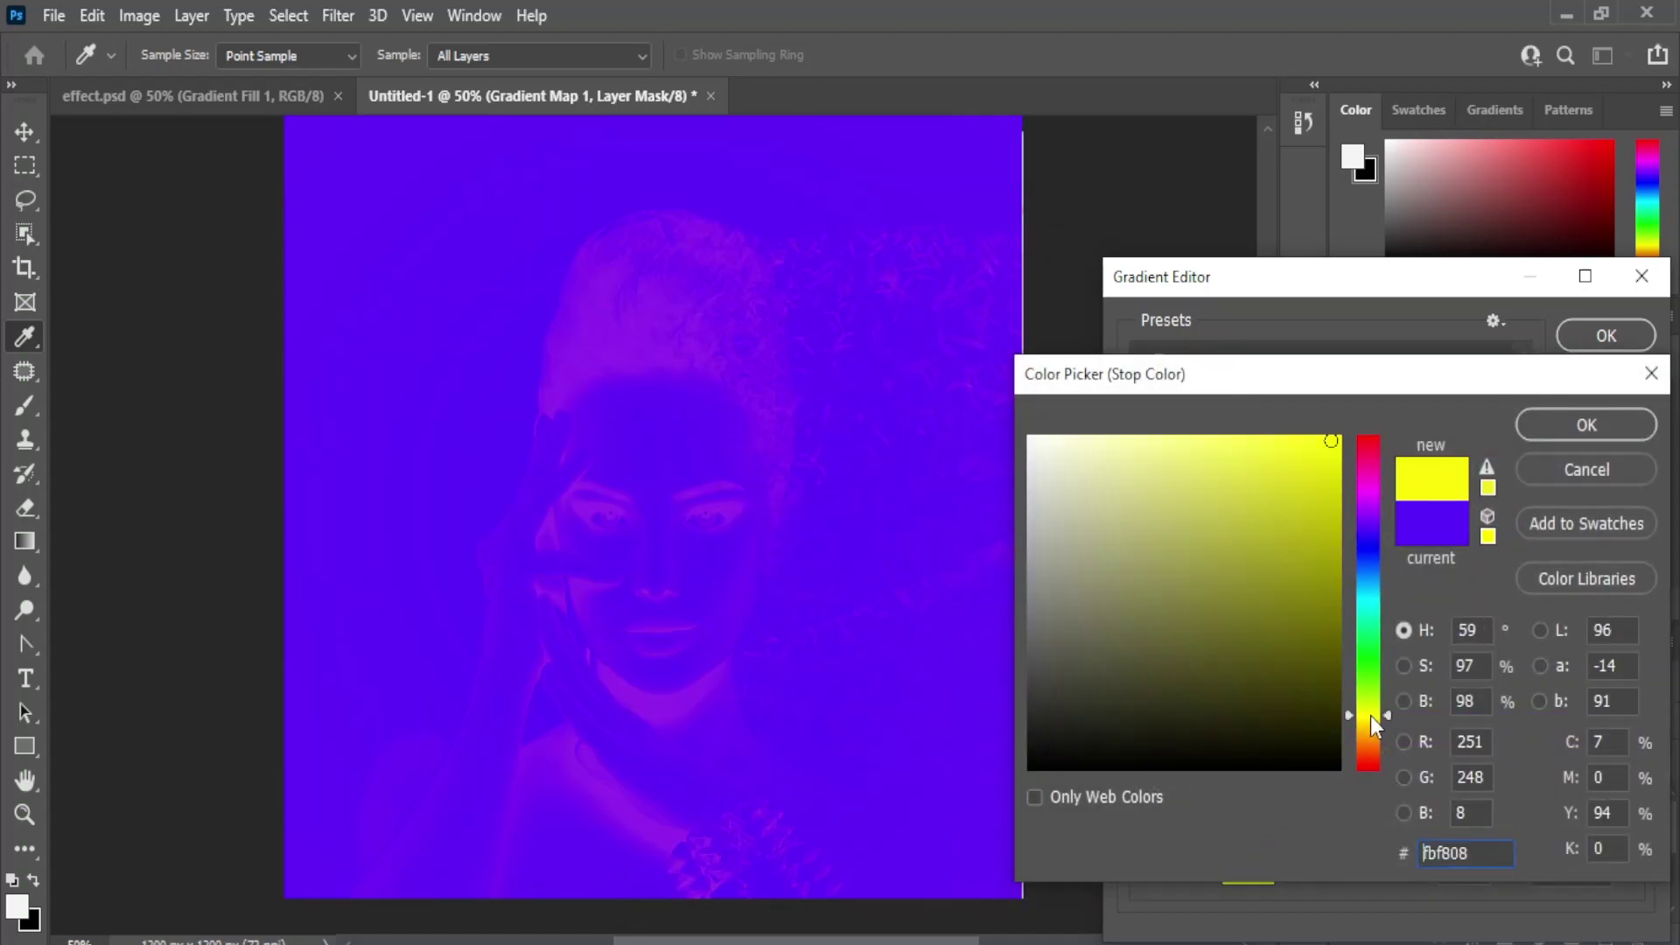
left_click_drag(1369, 715, 1370, 744)
left_click(1334, 458)
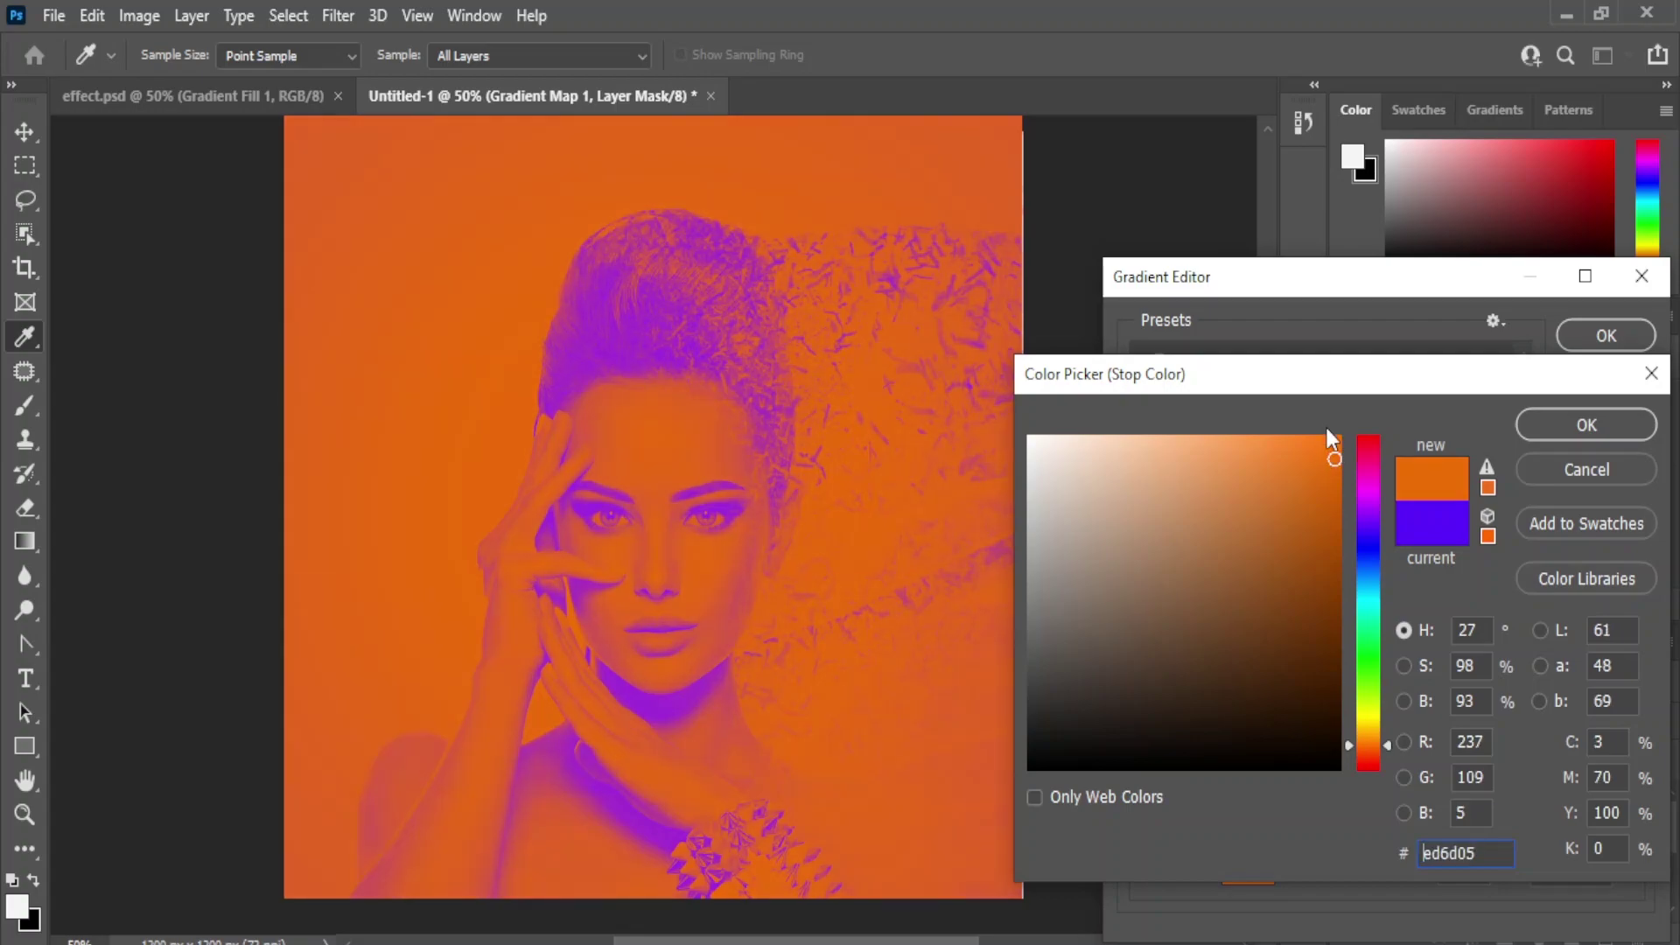
left_click(1591, 427)
Move the gradient's purple colour stop to a 9% location and accept the edited gradient.
left_click_drag(1204, 765, 1286, 827)
left_click_drag(1136, 759, 1183, 761)
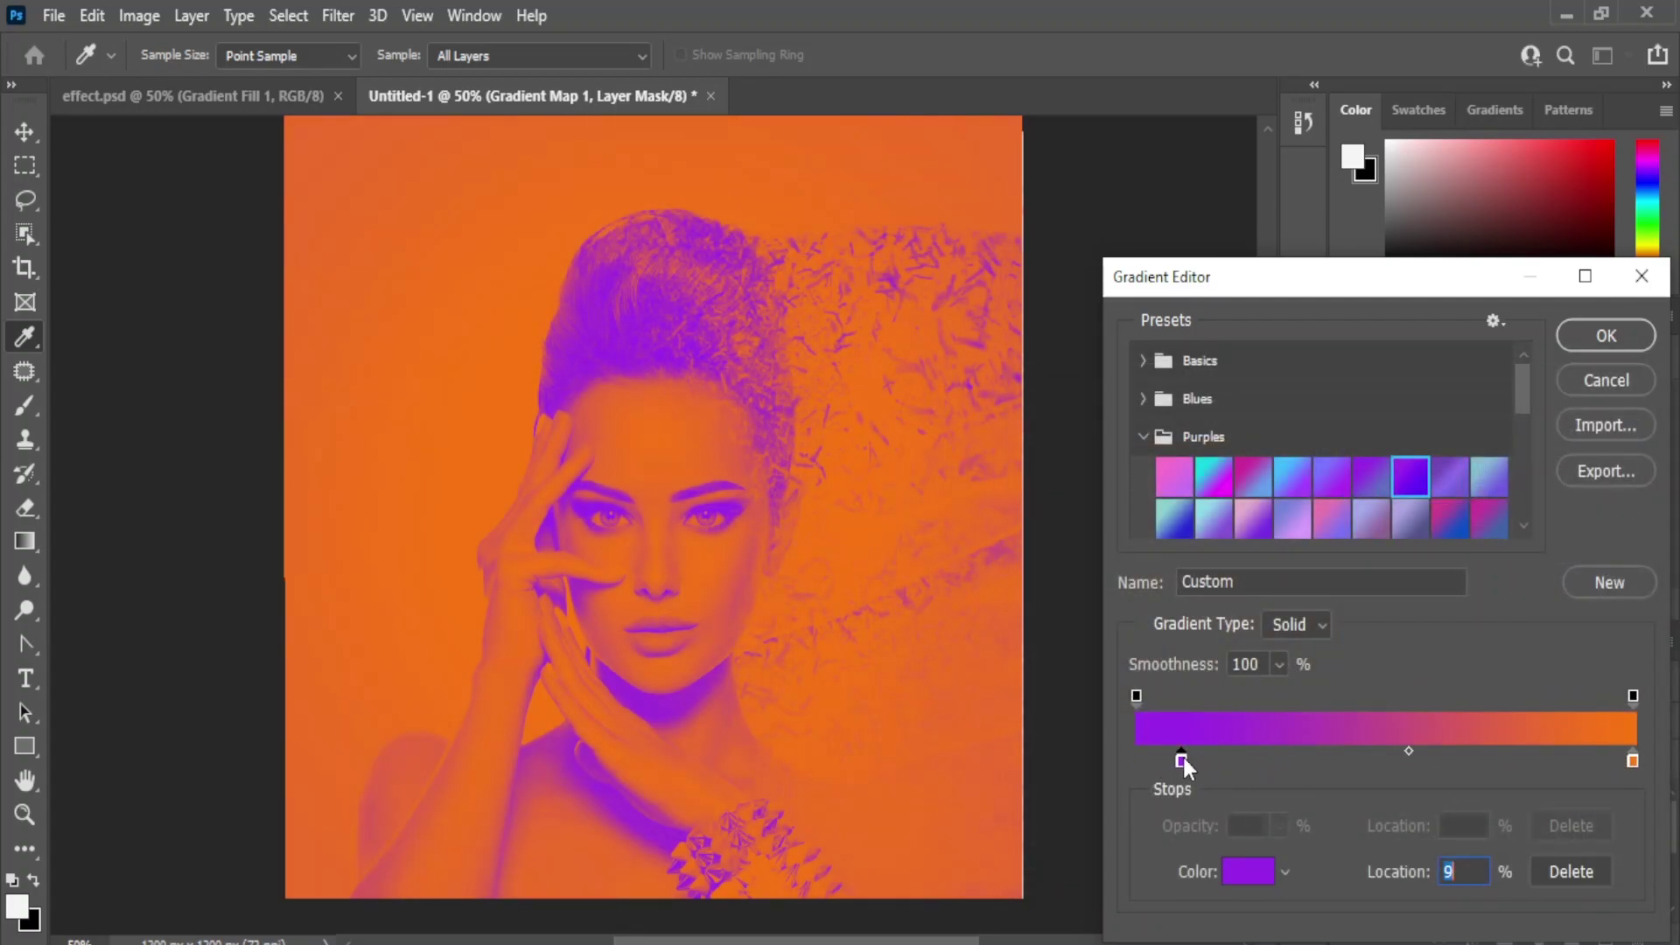
left_click(1609, 336)
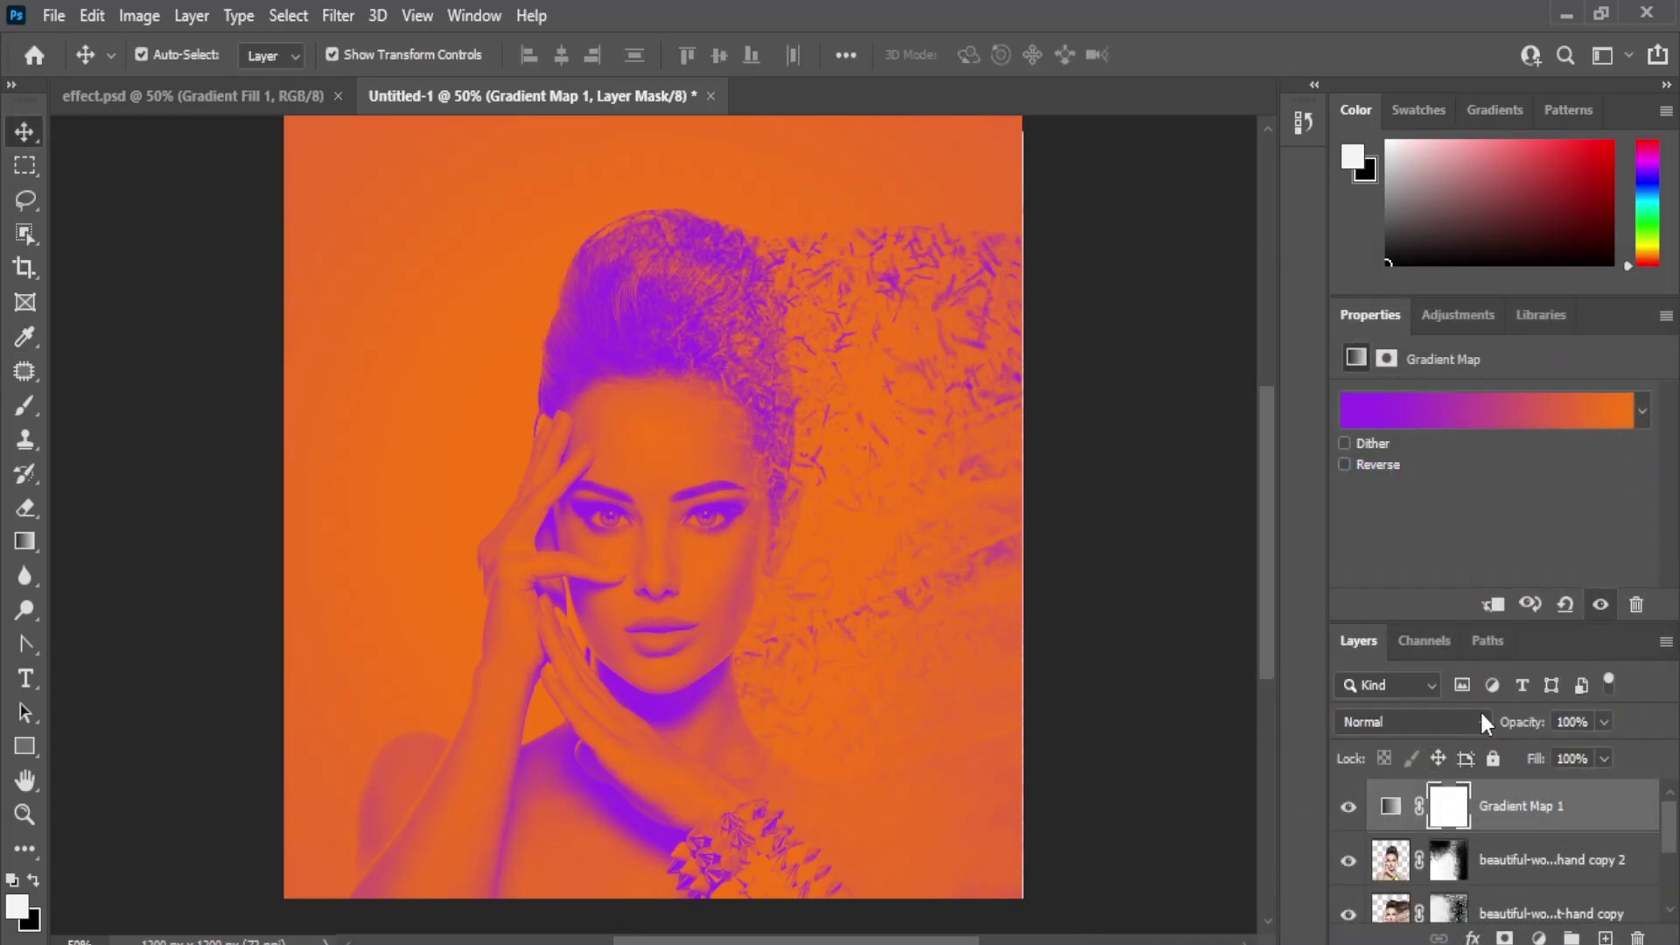
Set the Gradient Map layer's blend mode to Soft Light and its opacity to 76%, then deselect the layer.
left_click(1482, 722)
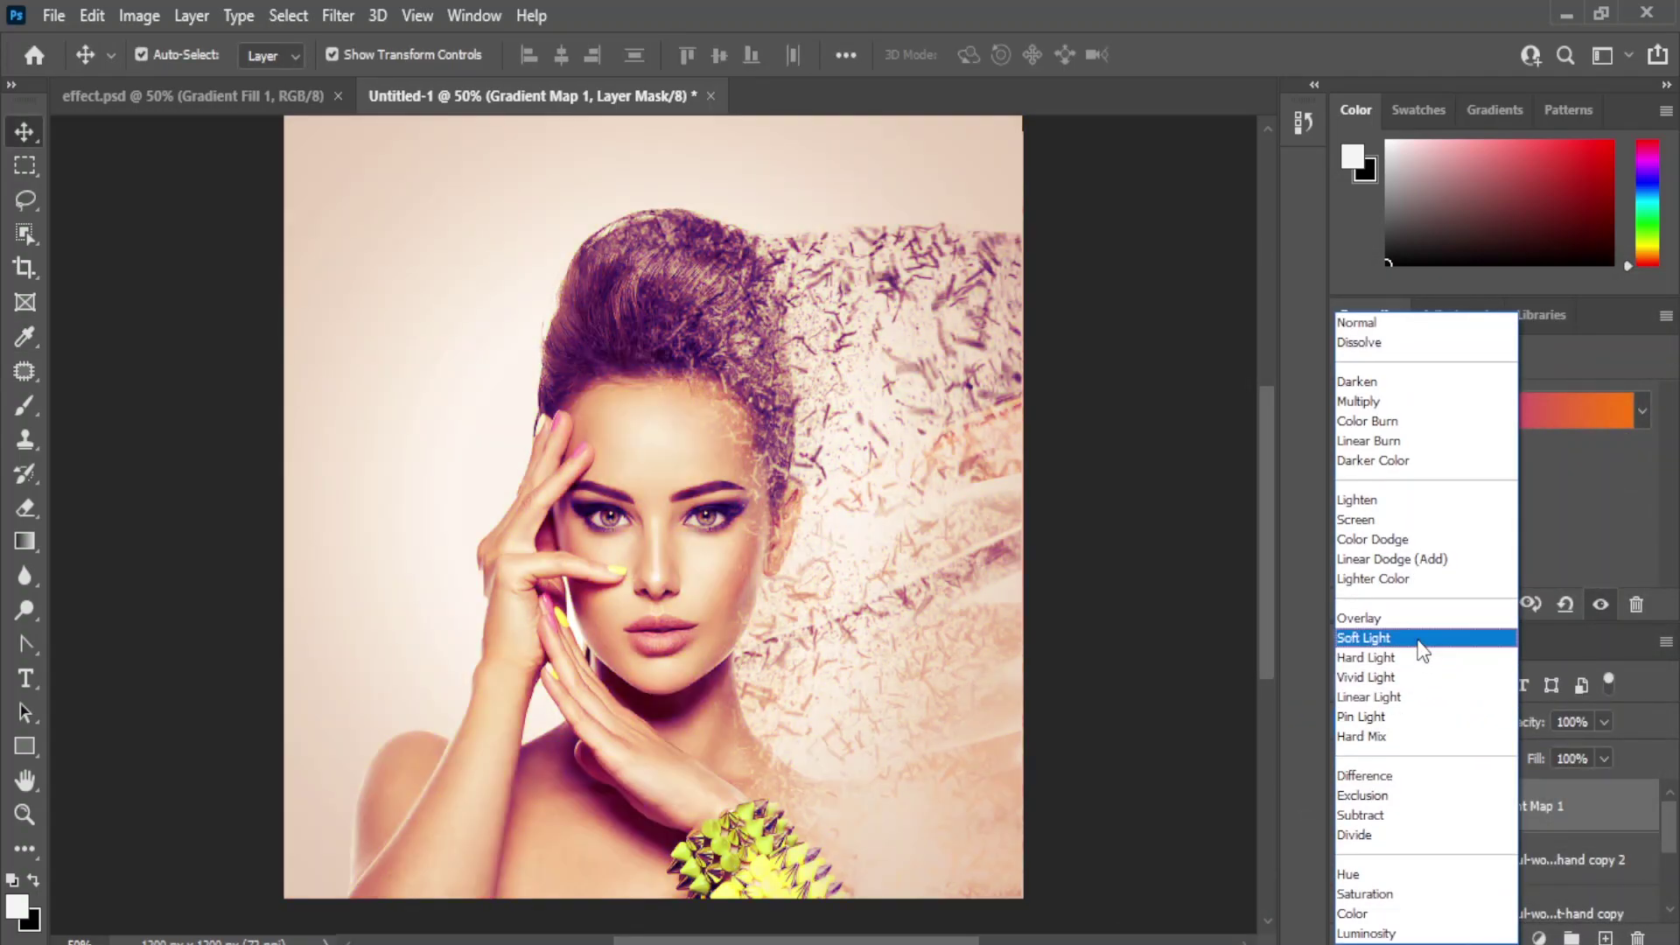
left_click(1417, 638)
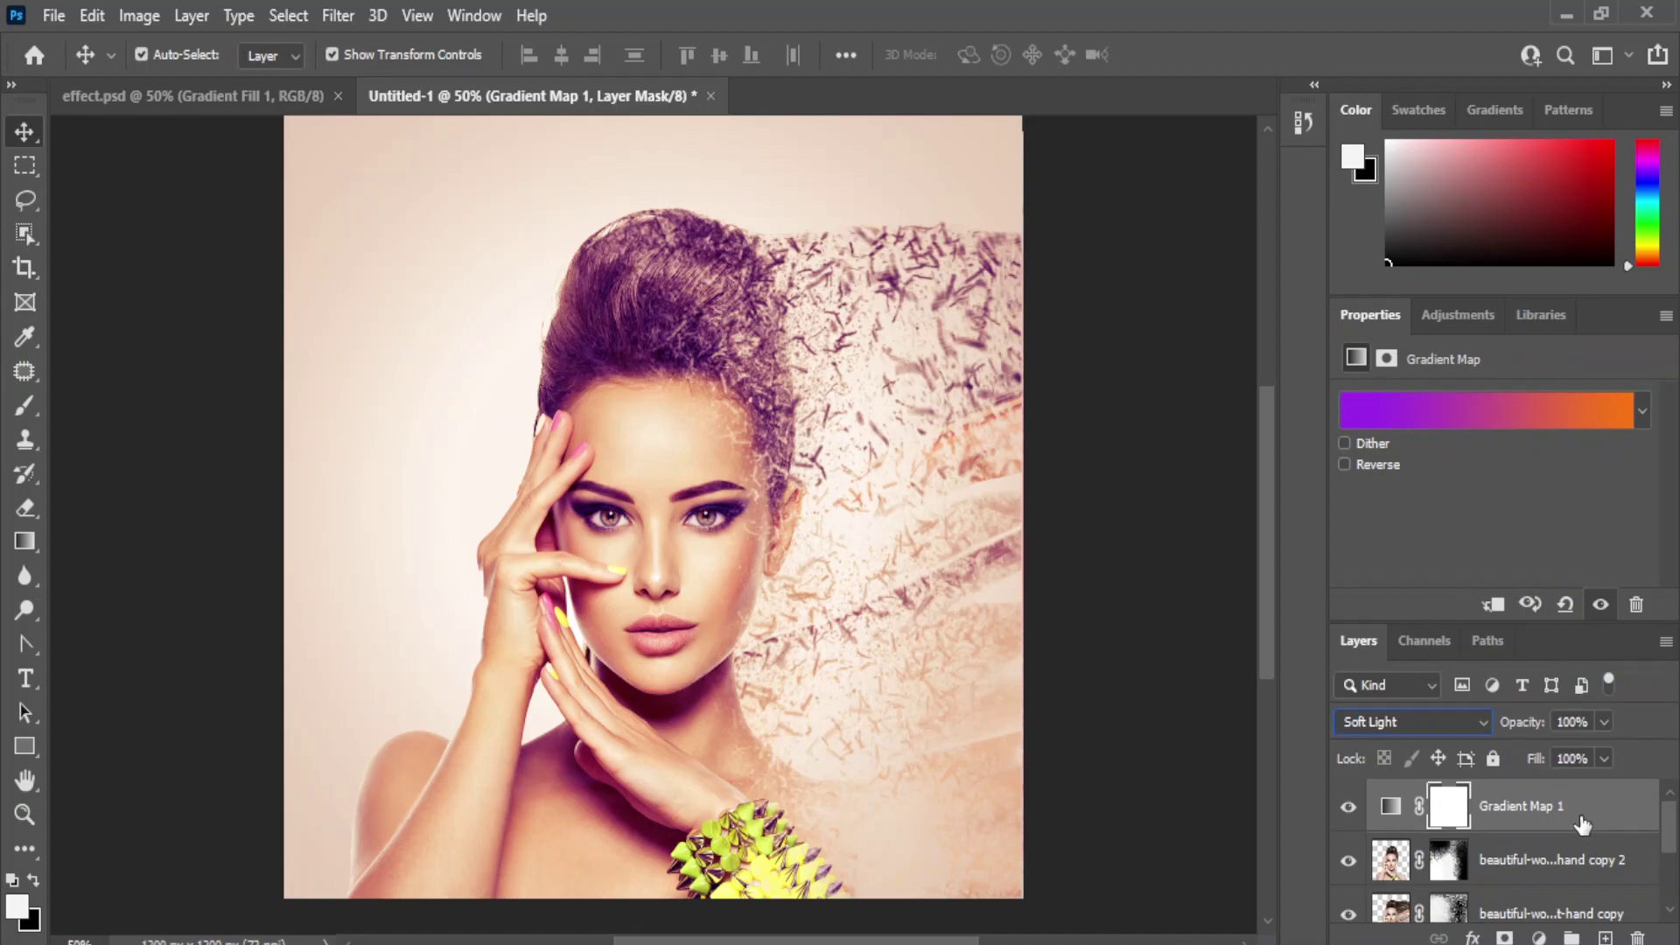
left_click(1604, 722)
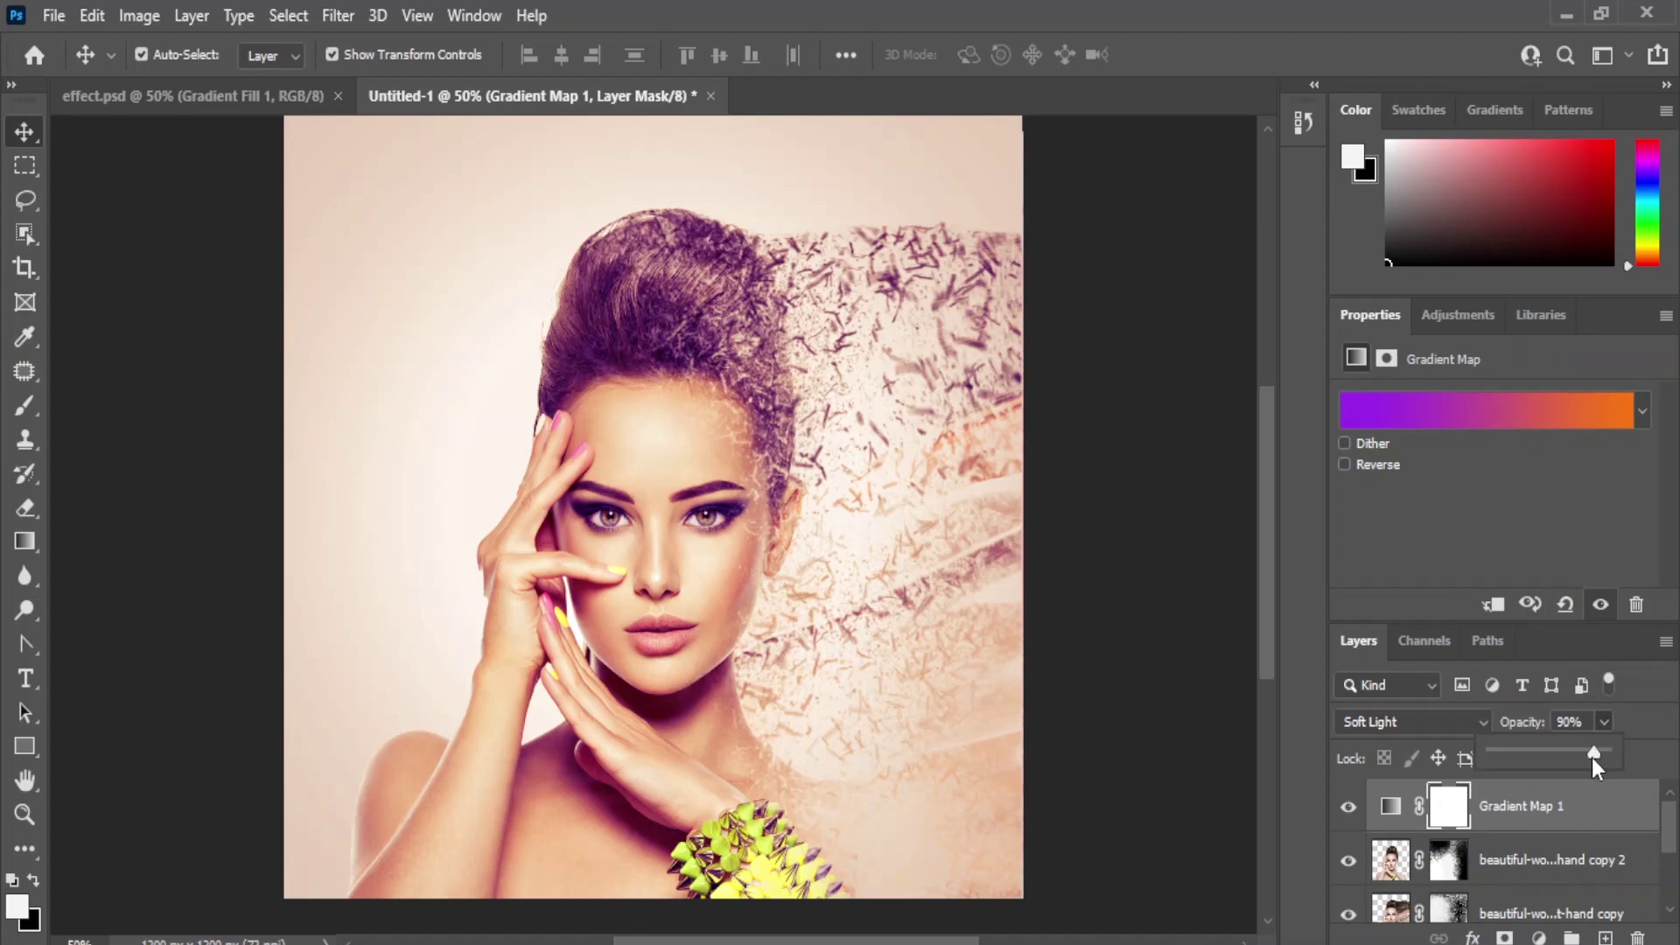
left_click_drag(1578, 758, 1577, 758)
left_click(15, 125)
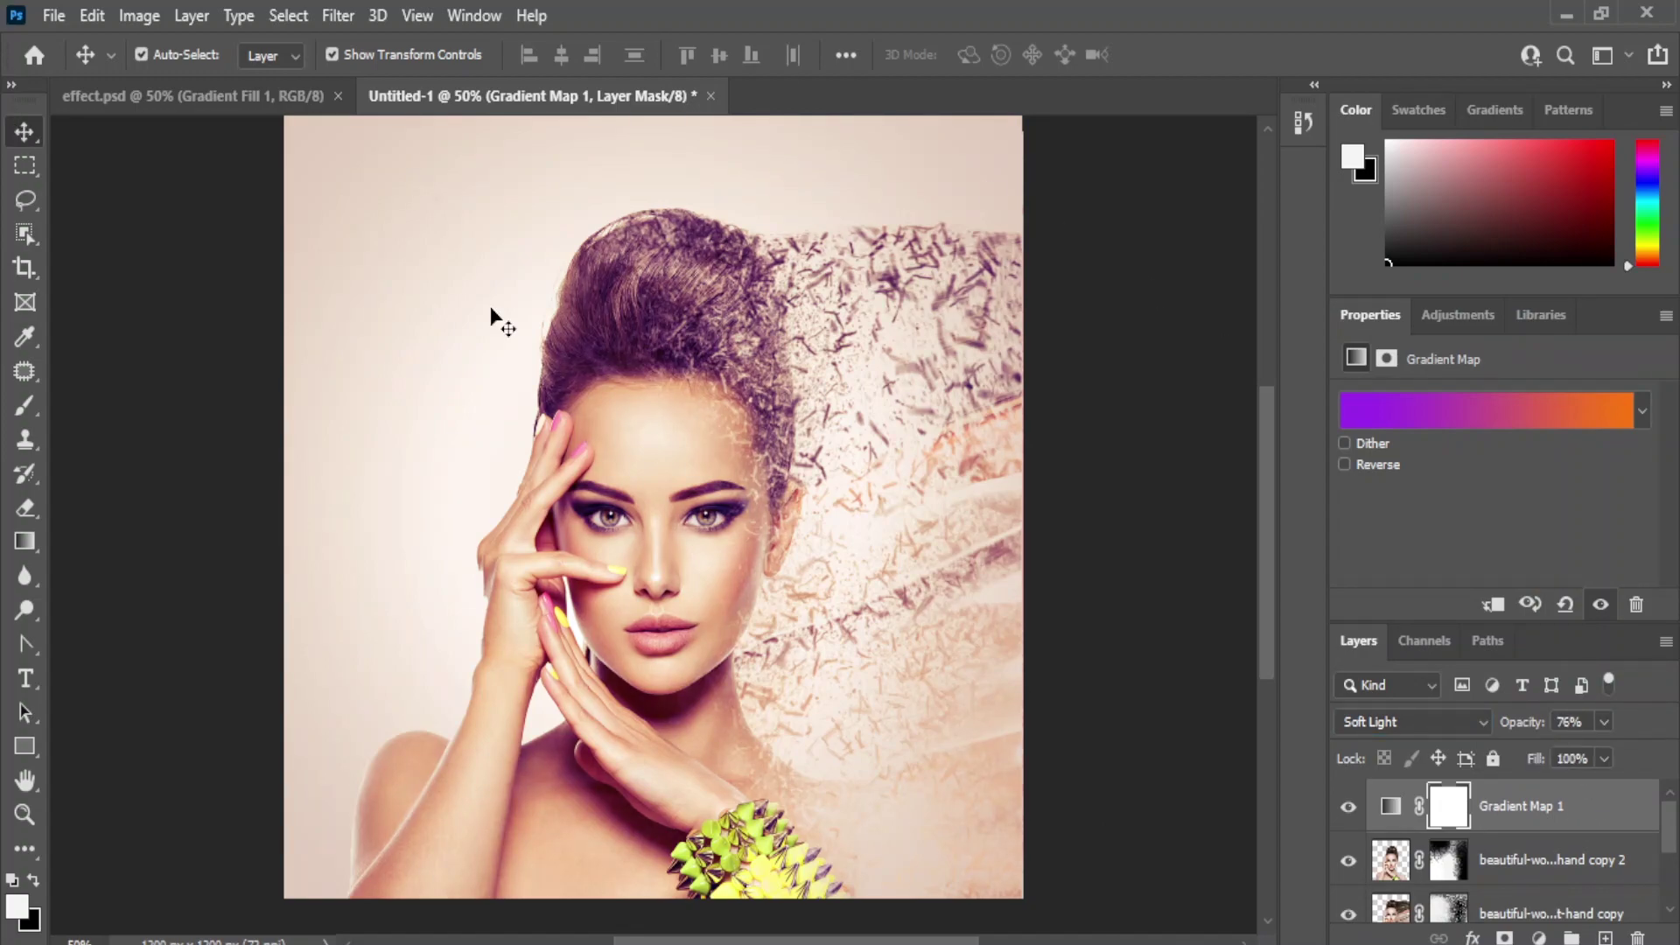
left_click(1210, 346)
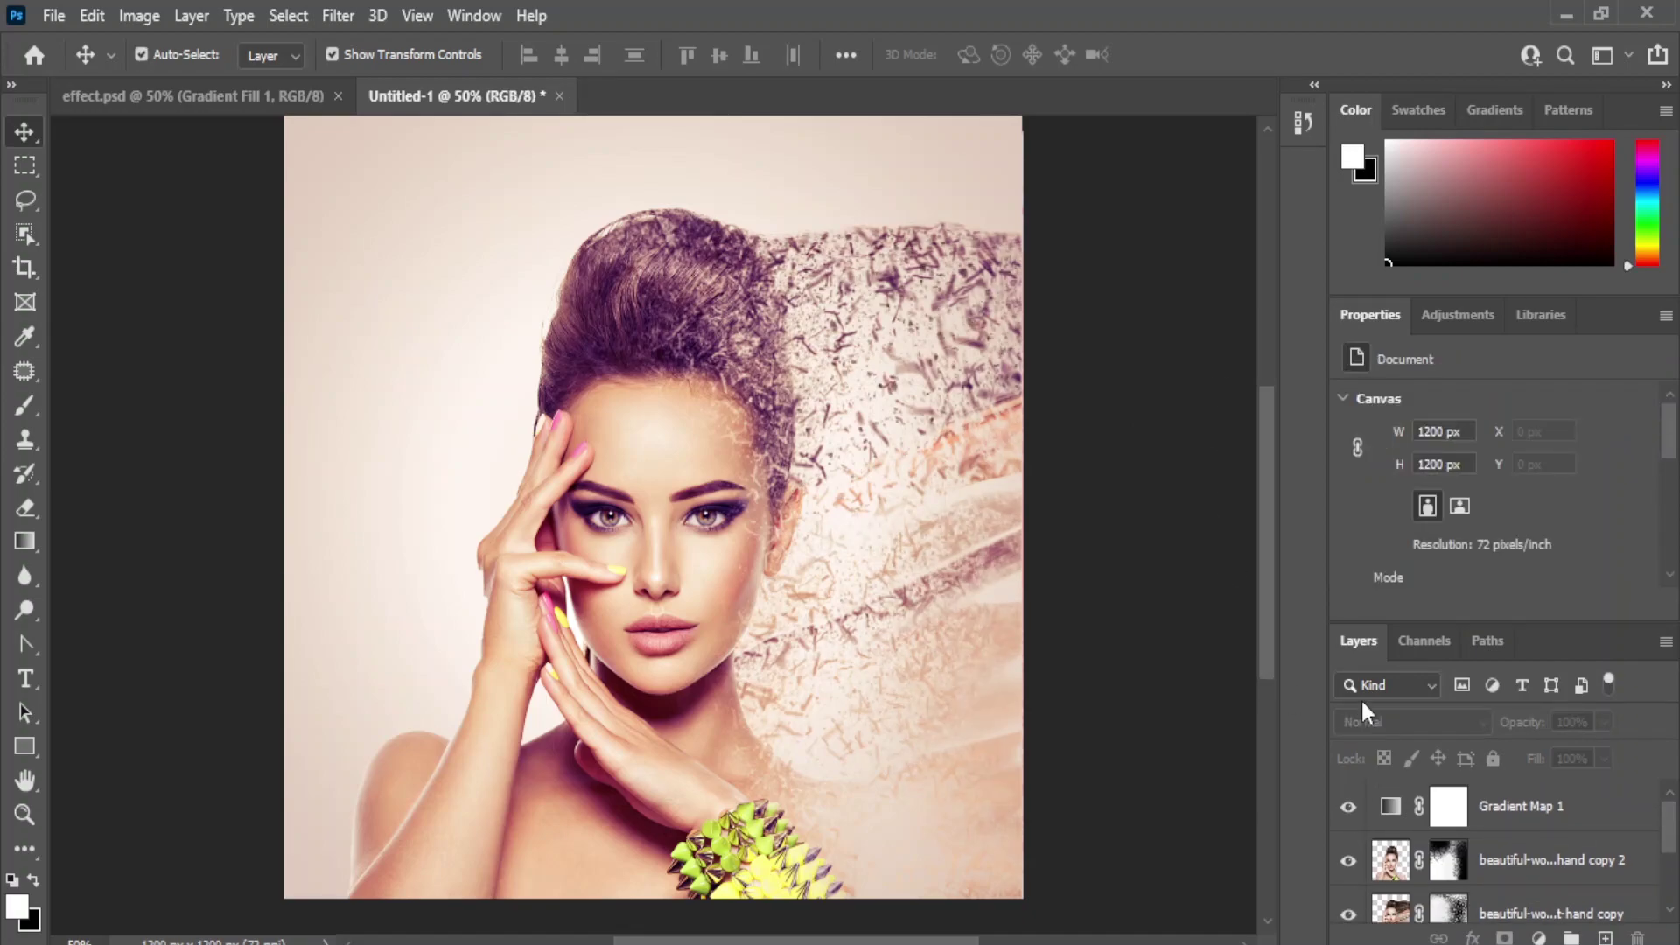
Examine the finished dispersion effect around the face, hair and scattered particles at 100% and 50% zoom.
left_click(1436, 799)
left_click(1150, 444)
left_click_drag(887, 236, 893, 257)
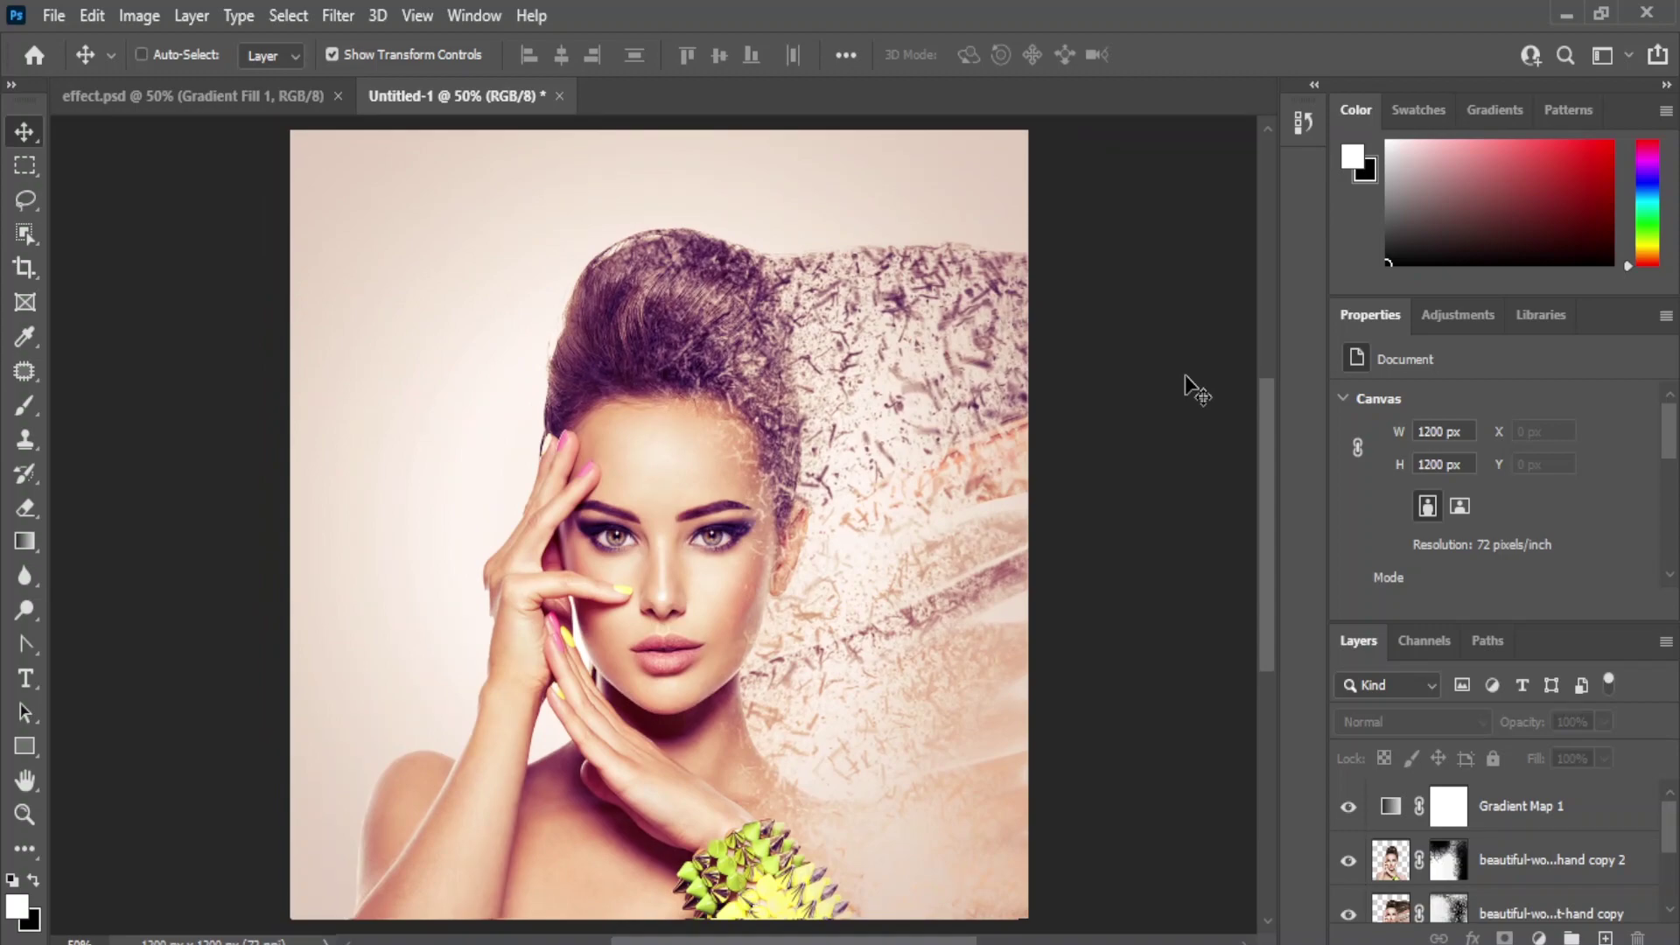
key("ctrl+plus")
key("ctrl+plus")
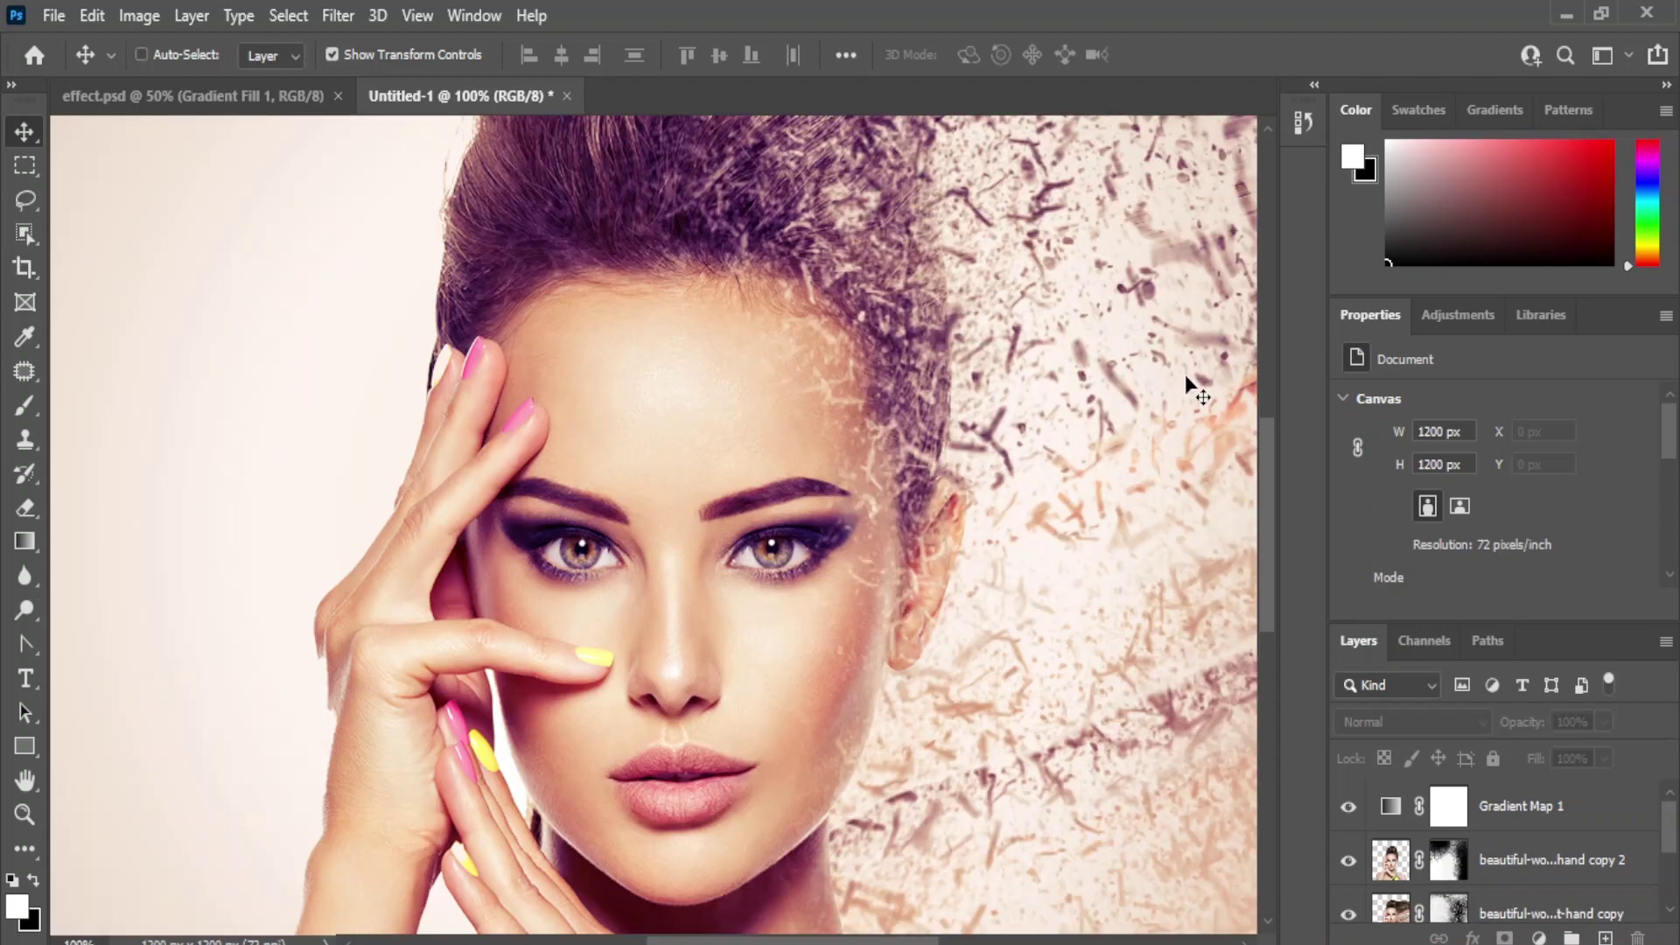
key("ctrl+minus")
key("ctrl+plus")
left_click_drag(1106, 323, 979, 585)
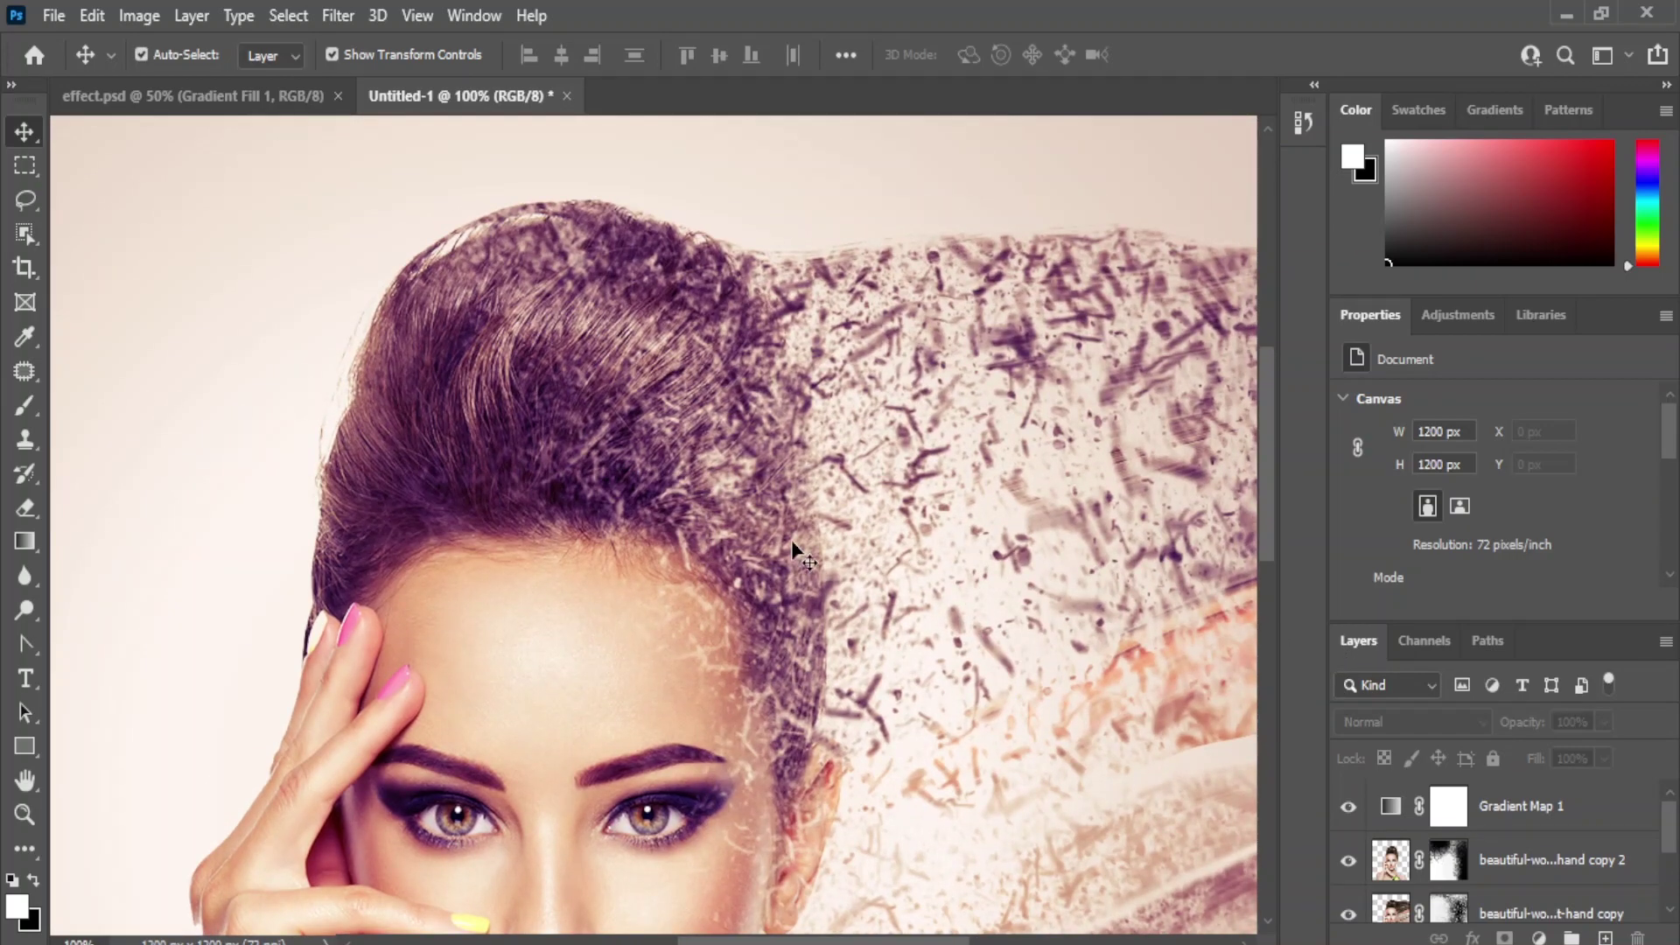
key("ctrl+minus")
key("ctrl+minus")
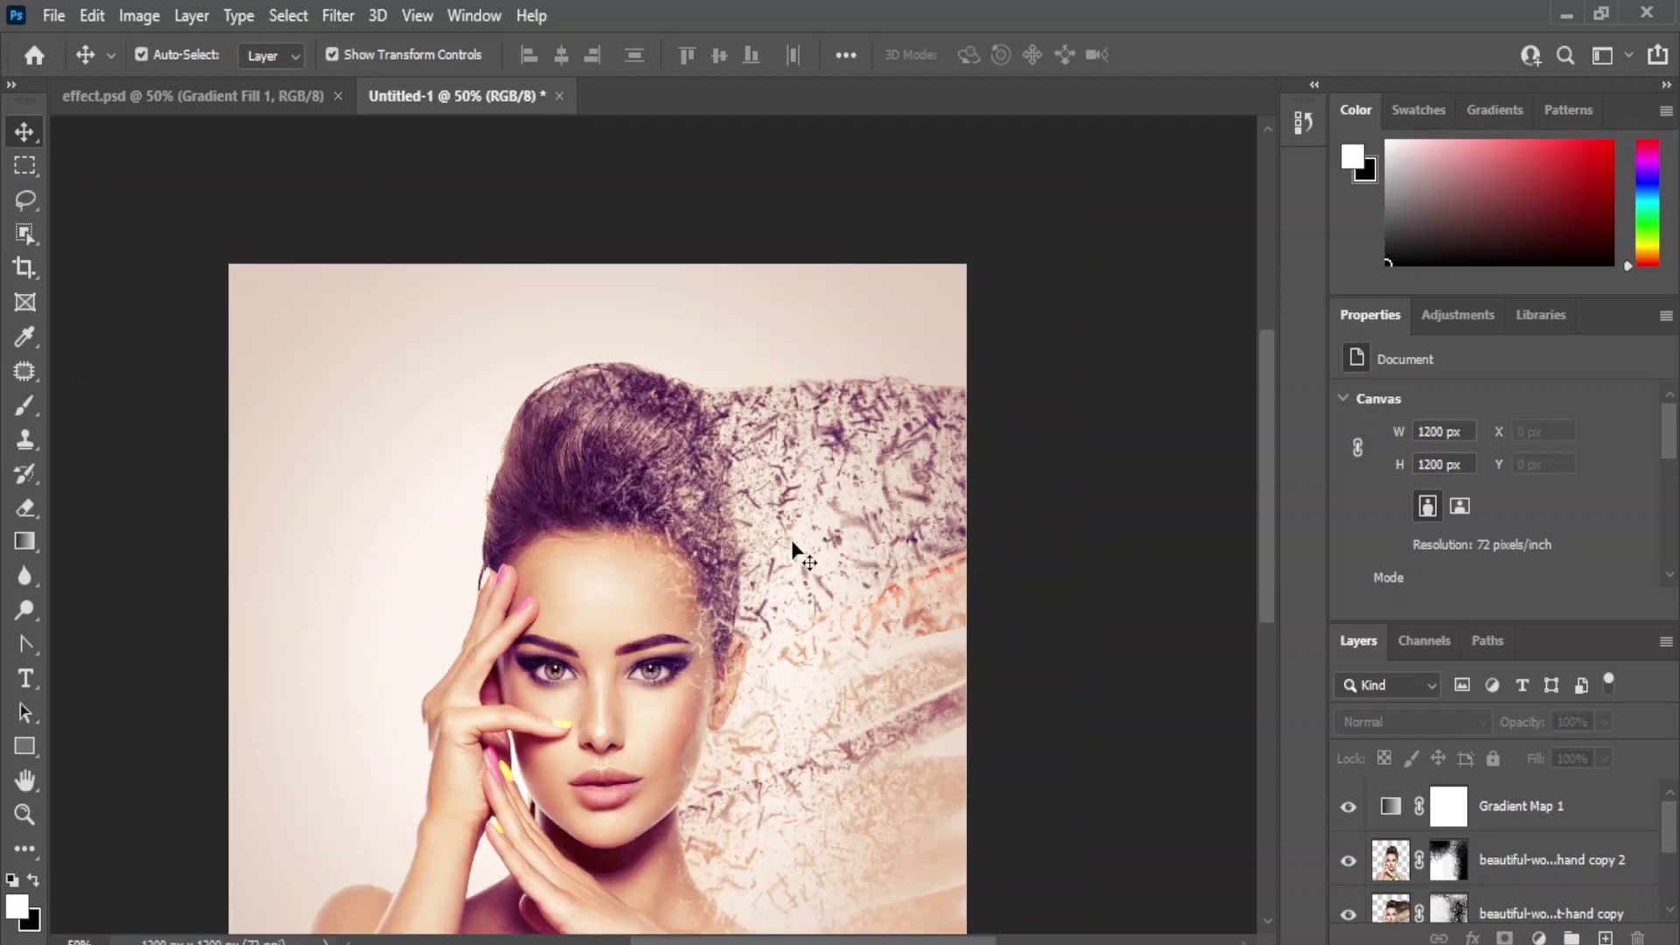